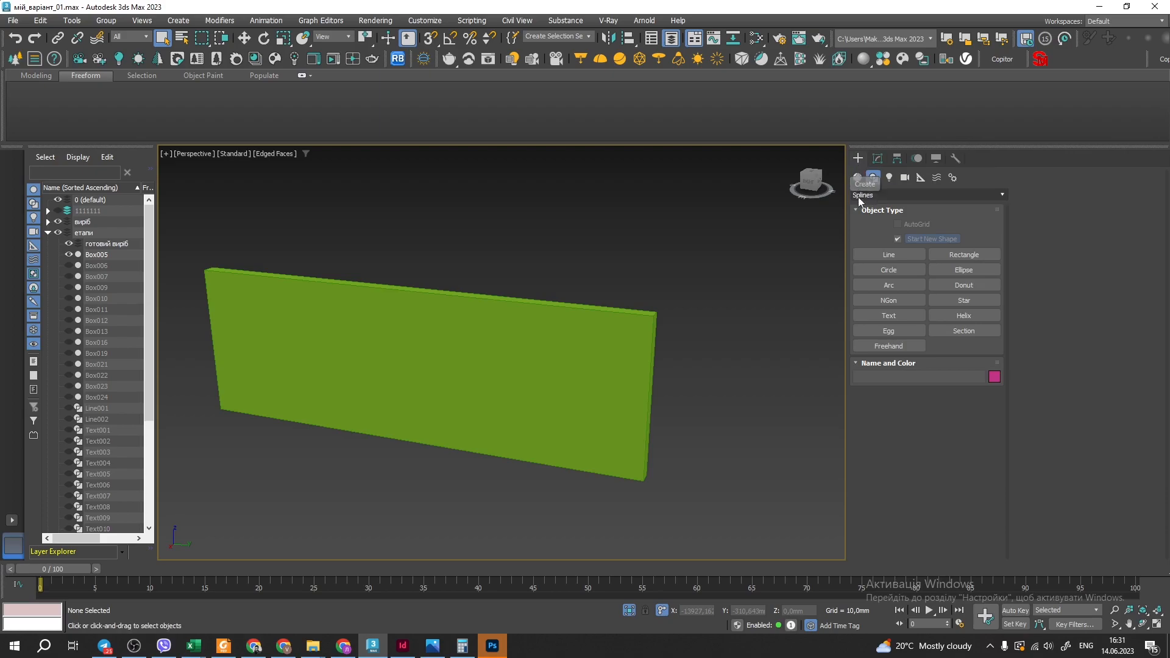
{"action": "left_click", "coordinate": [857, 178]}
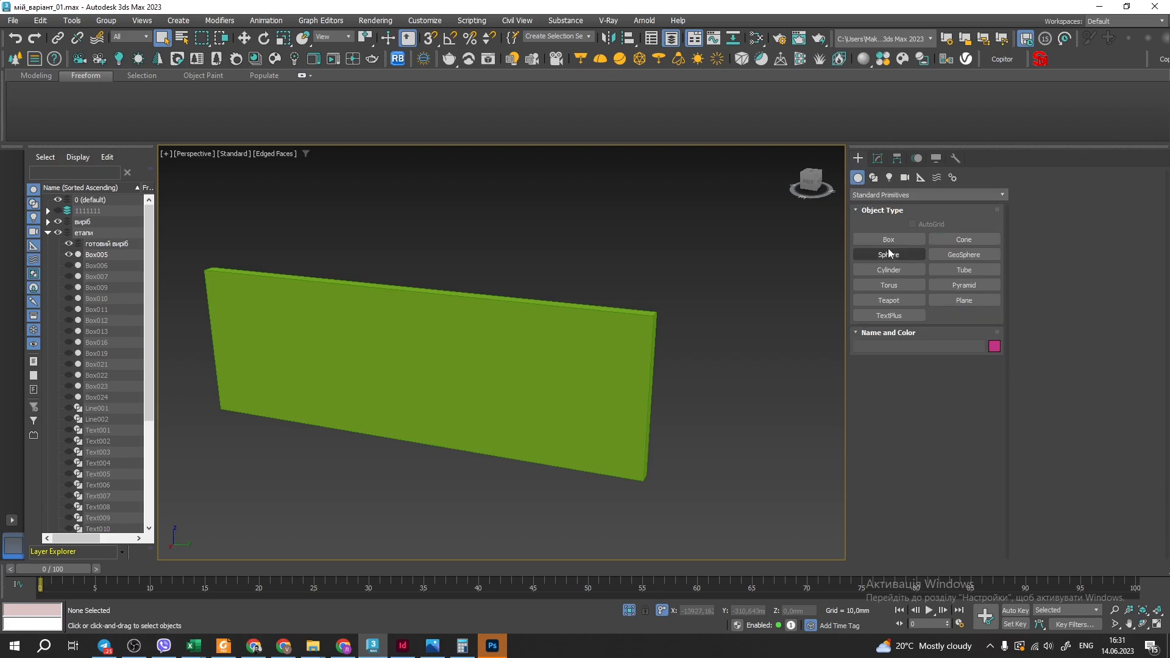
{"action": "left_click", "coordinate": [893, 238]}
{"action": "scroll", "coordinate": [557, 277], "scroll_direction": "down", "scroll_amount": 5}
{"action": "middle_click_drag", "start_coordinate": [547, 295], "coordinate": [512, 334], "text": "alt"}
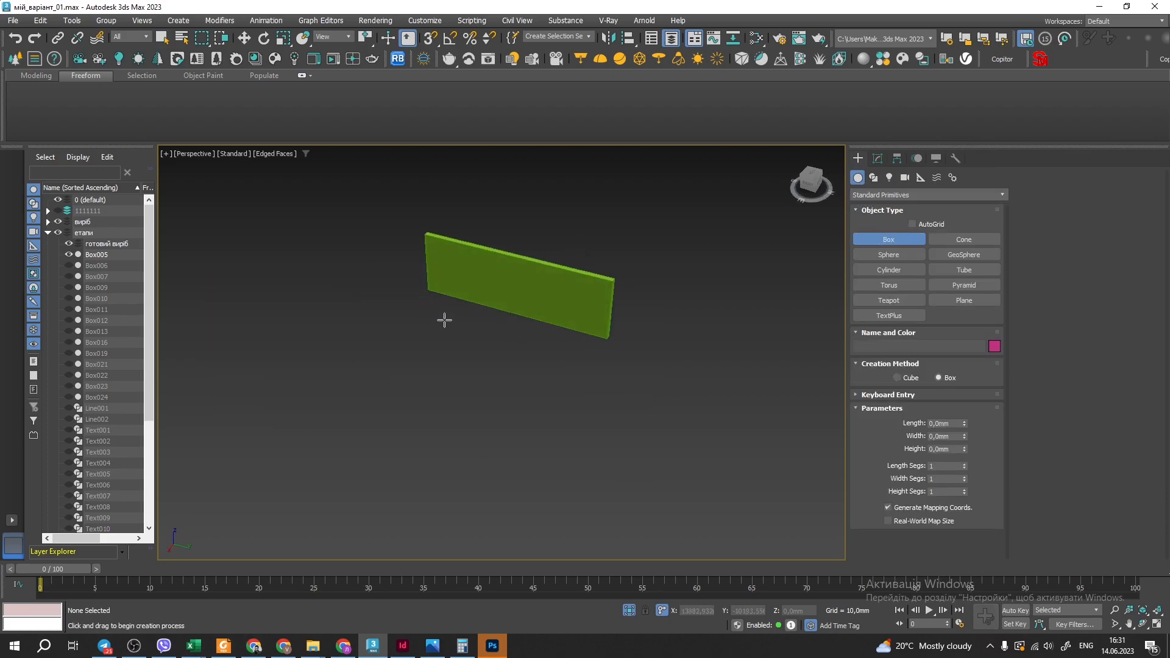
{"action": "left_click_drag", "start_coordinate": [445, 321], "coordinate": [591, 397]}
{"action": "left_click", "coordinate": [696, 289]}
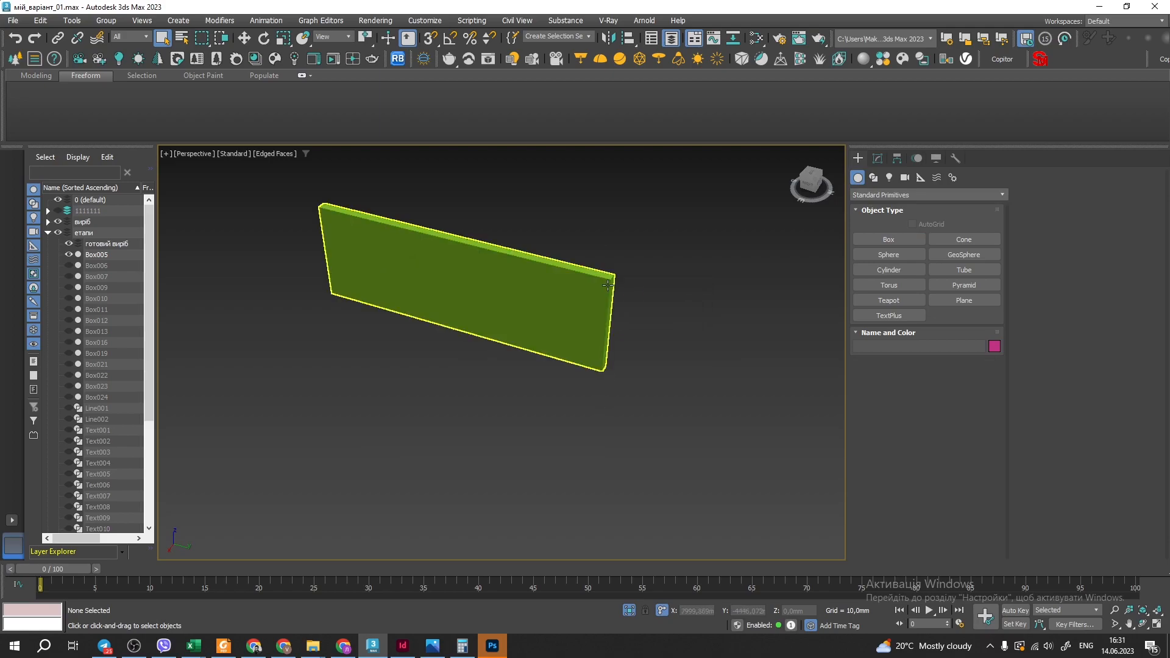
Select the existing green wall box and show its editable parameters
{"action": "left_click", "coordinate": [608, 283]}
{"action": "scroll", "coordinate": [597, 287], "scroll_direction": "up", "scroll_amount": 2}
{"action": "scroll", "coordinate": [593, 291], "scroll_direction": "up", "scroll_amount": 2}
{"action": "scroll", "coordinate": [586, 307], "scroll_direction": "down", "scroll_amount": 2}
{"action": "middle_click_drag", "start_coordinate": [585, 307], "coordinate": [606, 302]}
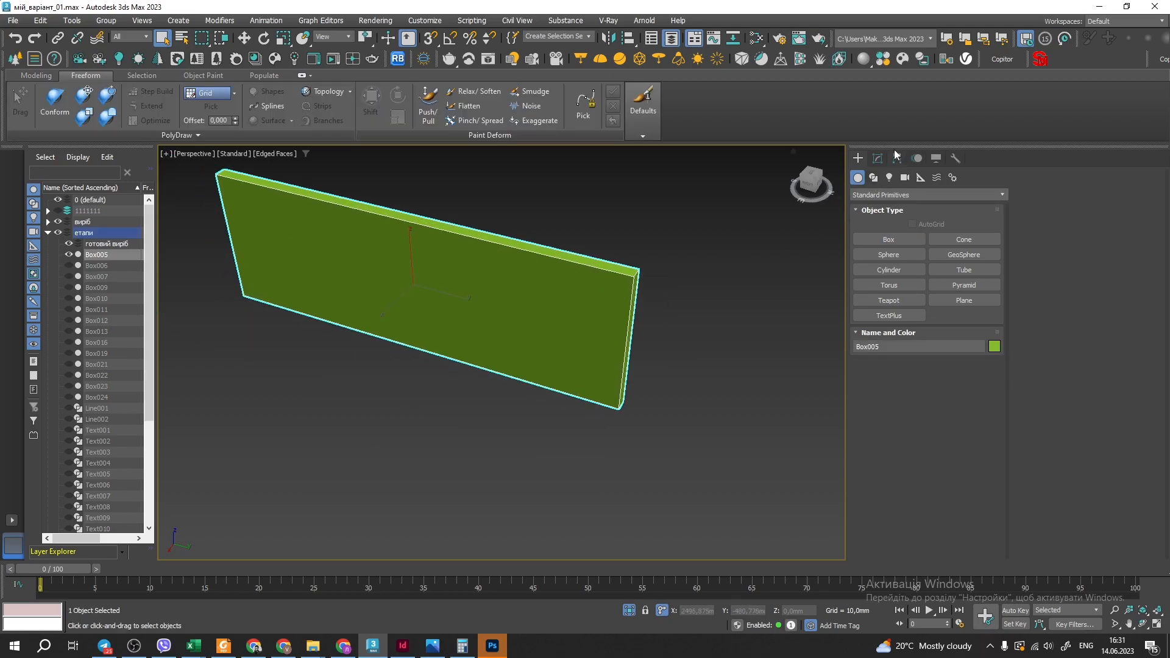
{"action": "left_click", "coordinate": [875, 160]}
{"action": "middle_click_drag", "start_coordinate": [525, 297], "coordinate": [520, 363]}
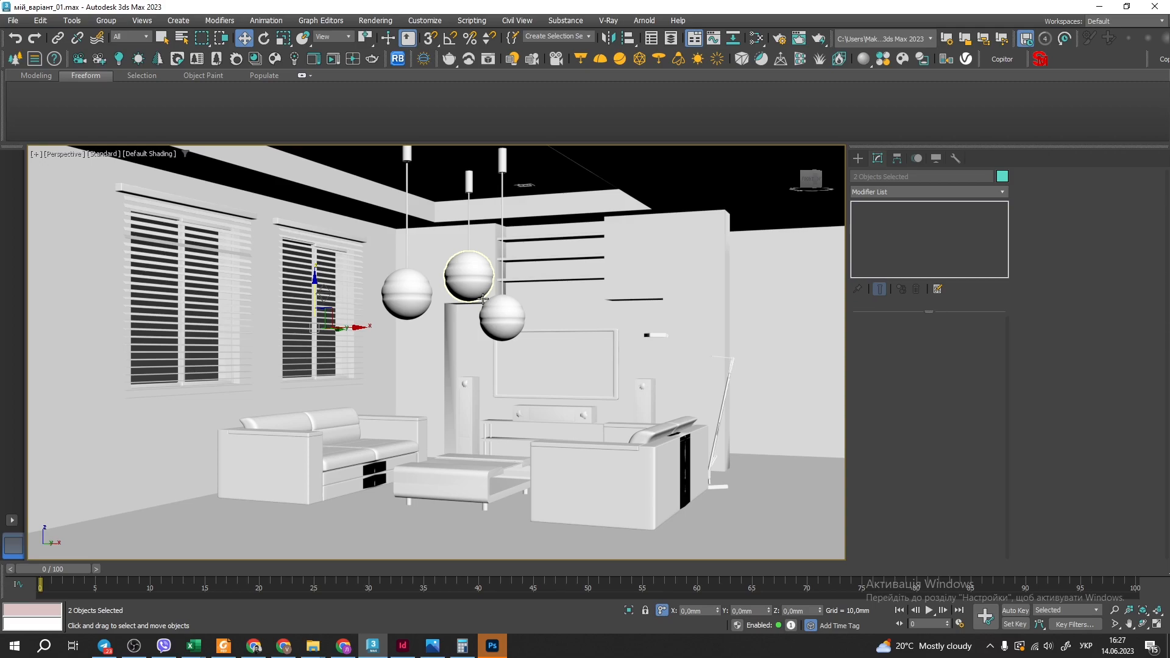
Examine the walls, pendant lamps and sofas in the furnished living-room scene
{"action": "left_click", "coordinate": [242, 401]}
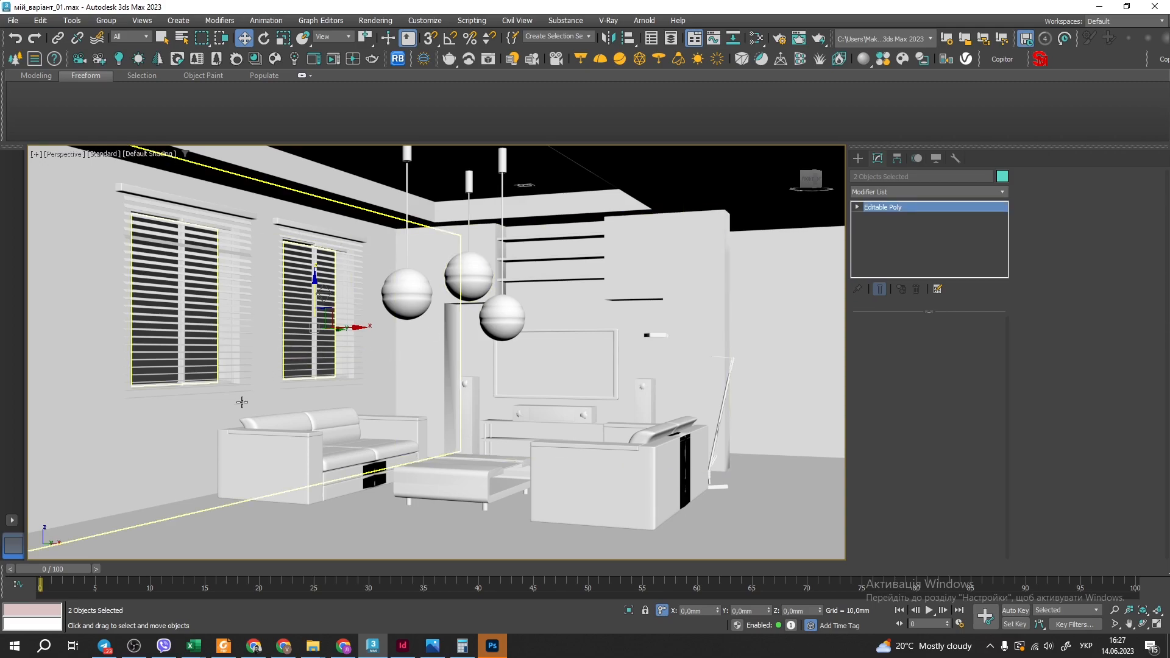
{"action": "left_click", "coordinate": [468, 251]}
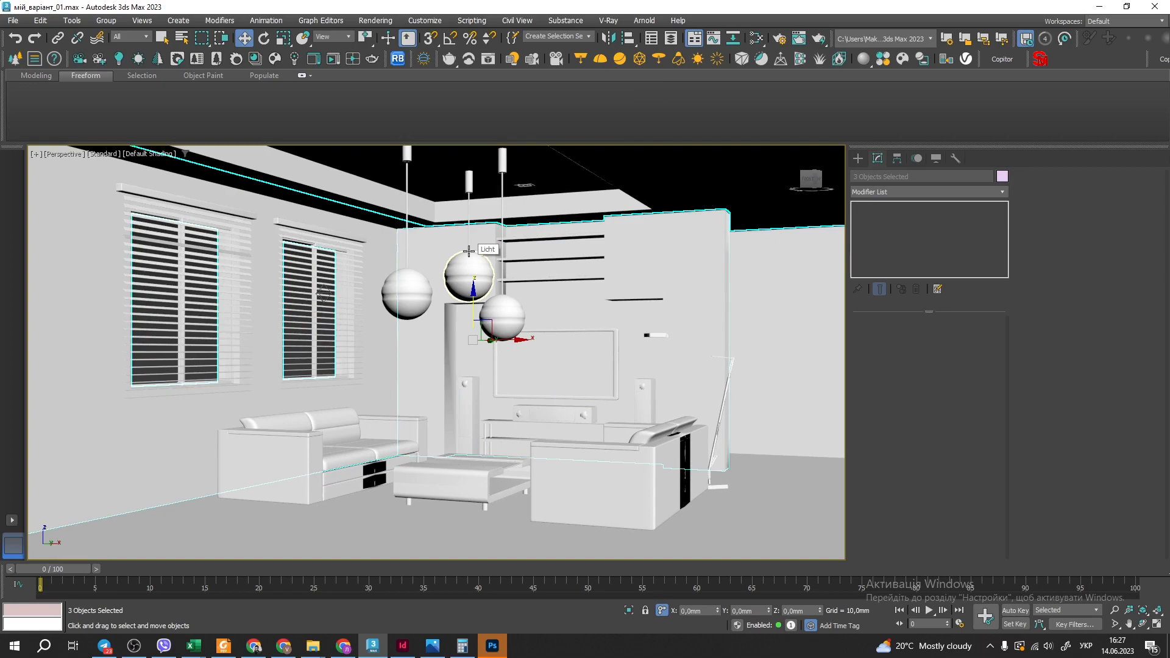
{"action": "left_click", "coordinate": [295, 444]}
{"action": "left_click", "coordinate": [636, 445]}
{"action": "left_click", "coordinate": [571, 348]}
{"action": "left_click", "coordinate": [412, 296]}
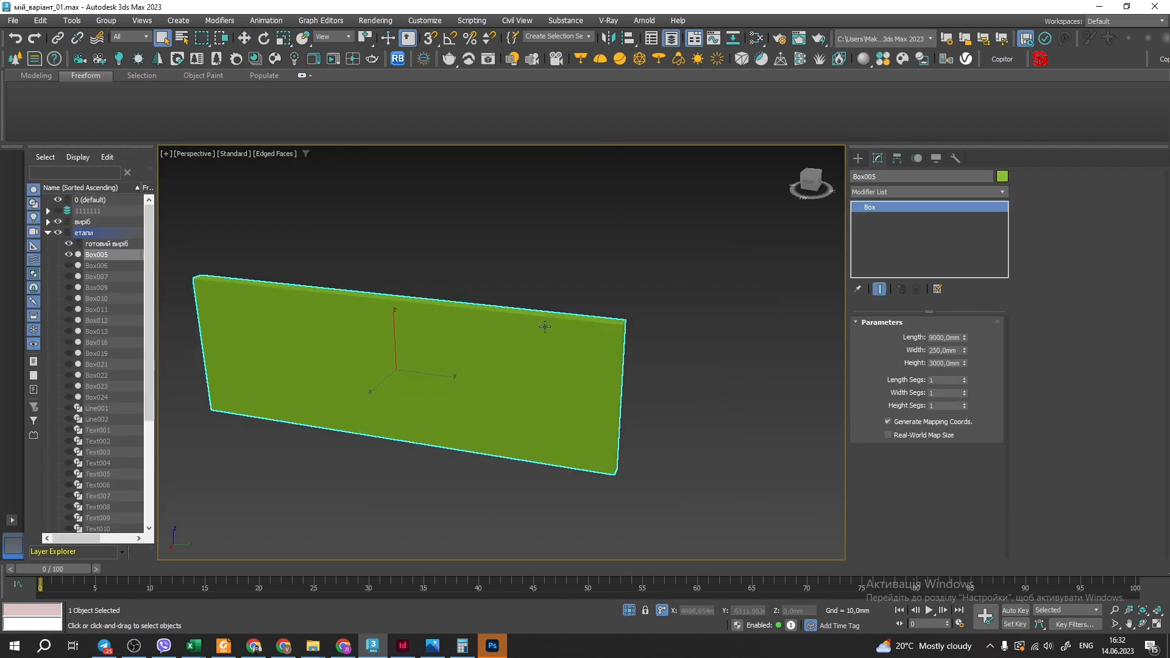
Try a different height for the green wall box and undo the change
{"action": "middle_click_drag", "start_coordinate": [545, 327], "coordinate": [402, 315], "text": "alt"}
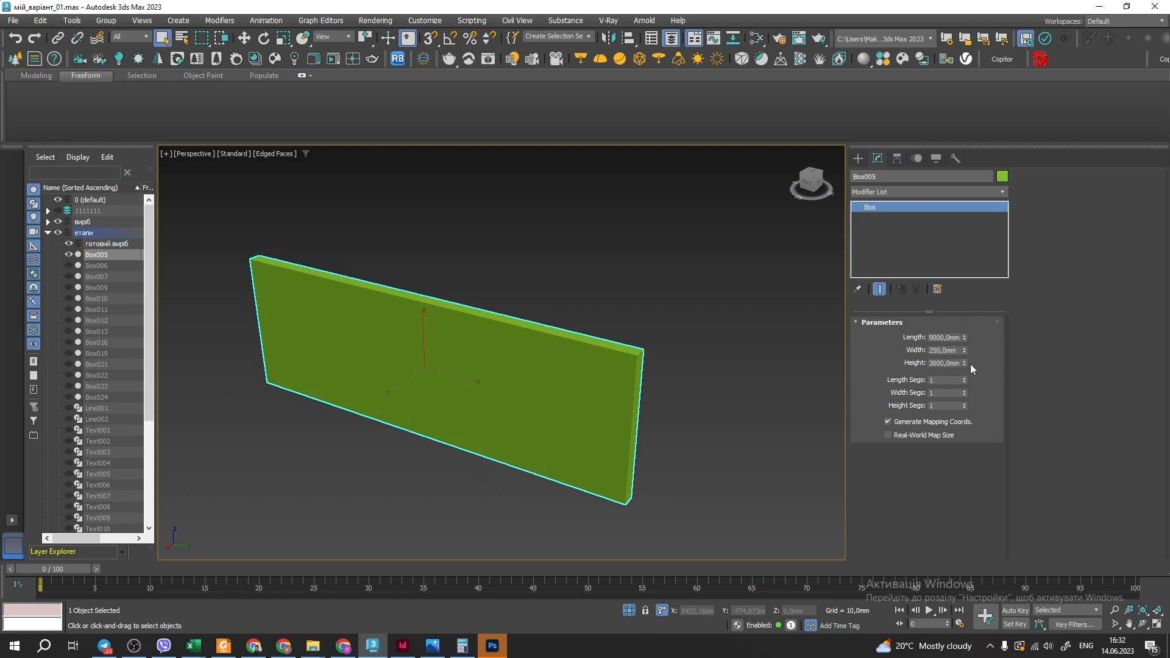
{"action": "left_click_drag", "start_coordinate": [963, 364], "coordinate": [967, 291]}
{"action": "key", "text": "ctrl+z"}
Convert the wall box to an Editable Poly
{"action": "right_click", "coordinate": [596, 369]}
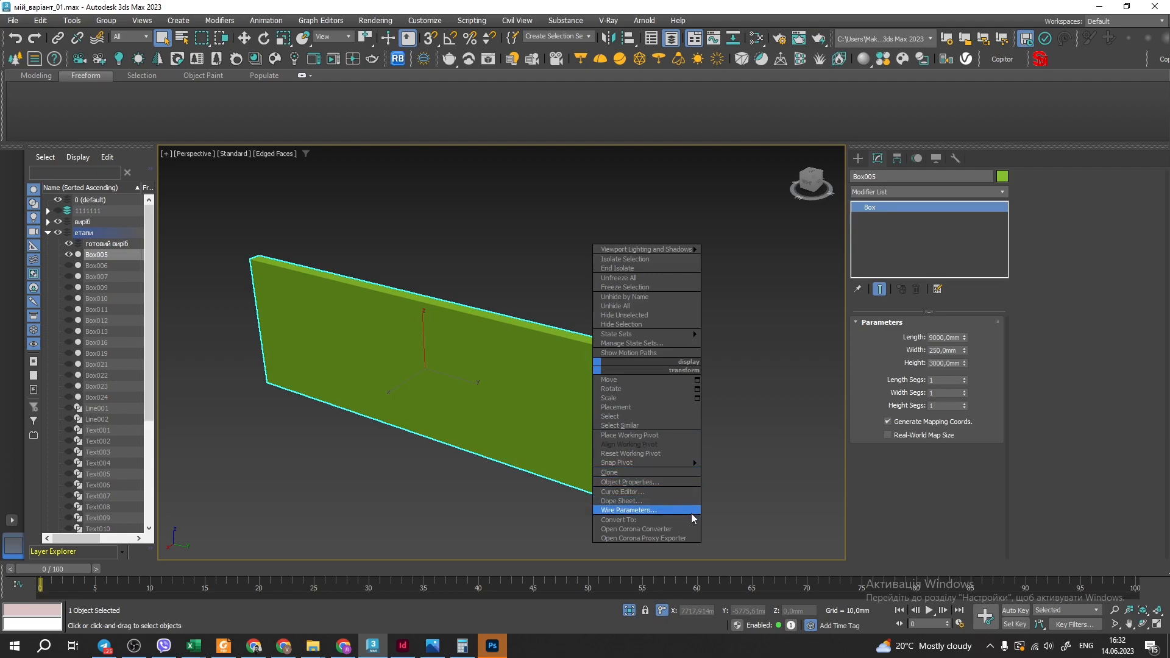
{"action": "mouse_move", "coordinate": [695, 519]}
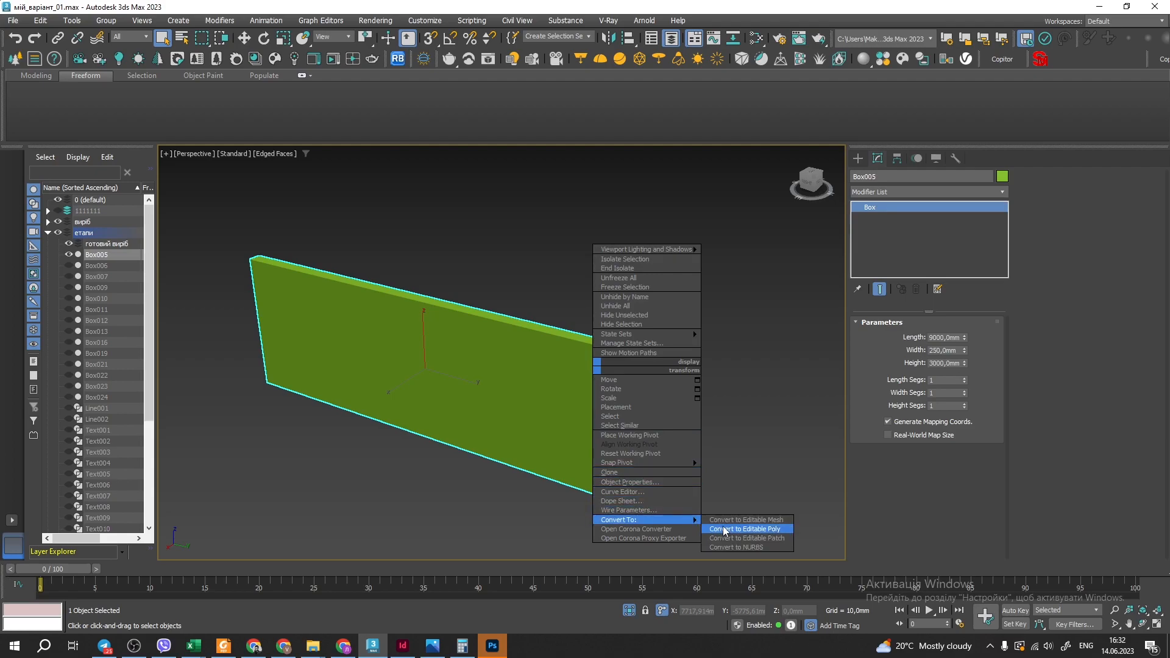
{"action": "left_click", "coordinate": [725, 530]}
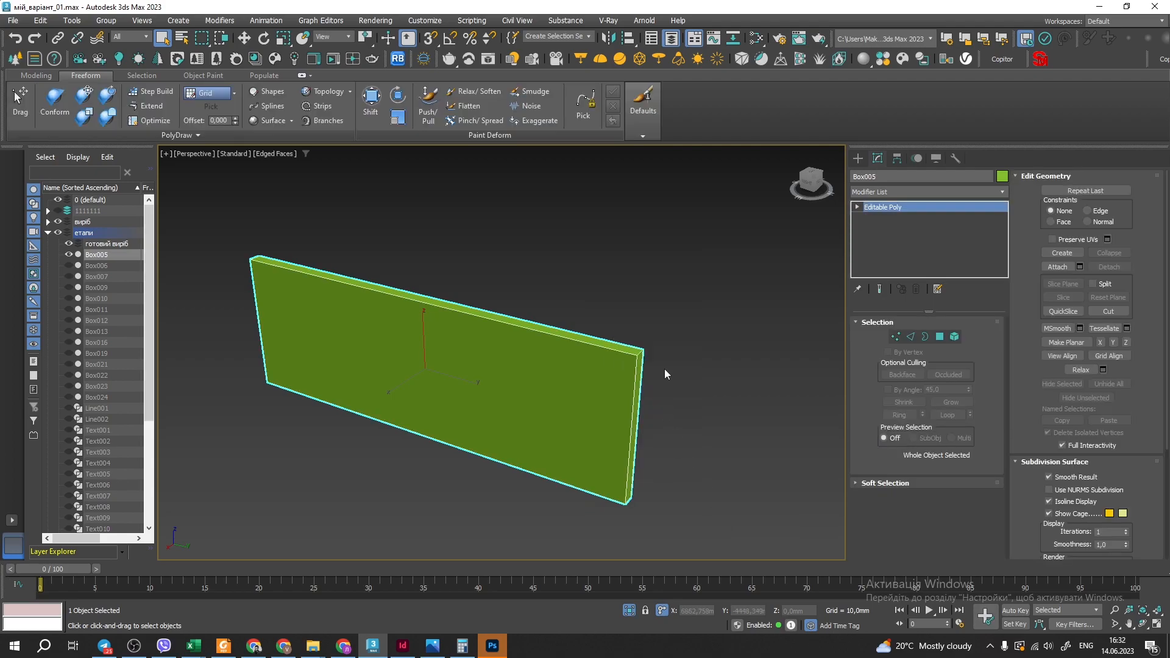
Extrude the narrow end polygon of the wall by 250 mm to form a corner segment, and leave polygon editing
{"action": "middle_click_drag", "start_coordinate": [664, 368], "coordinate": [565, 388]}
{"action": "key", "text": "4"}
{"action": "left_click", "coordinate": [555, 381]}
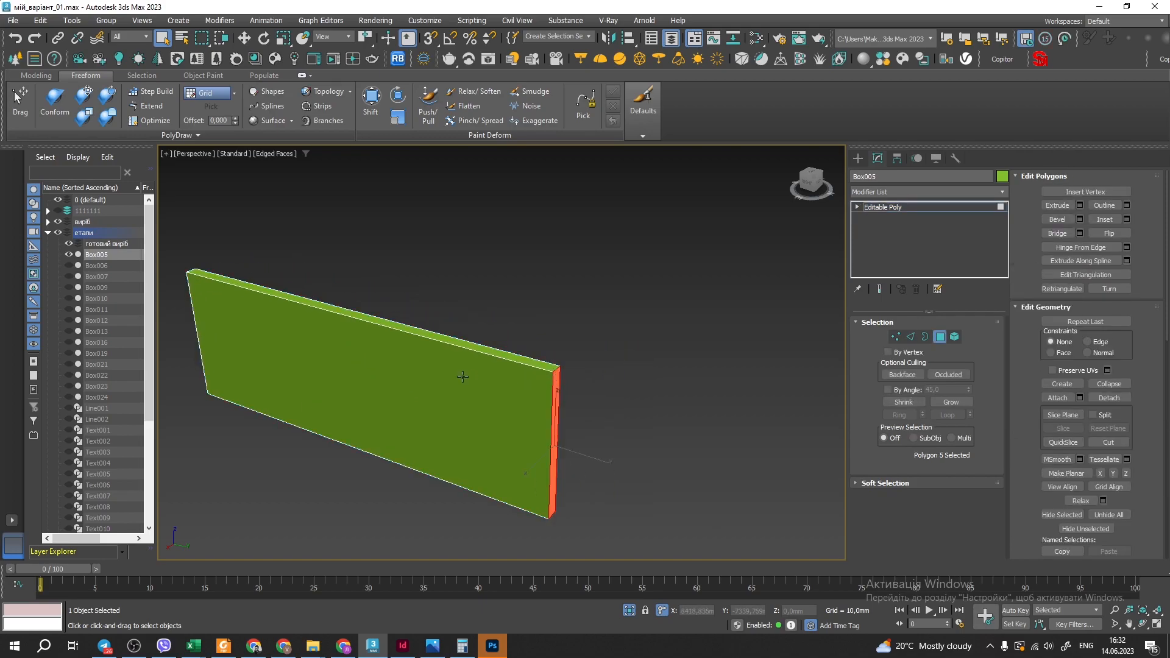
{"action": "scroll", "coordinate": [561, 406], "scroll_direction": "up", "scroll_amount": 2}
{"action": "scroll", "coordinate": [561, 406], "scroll_direction": "down", "scroll_amount": 2}
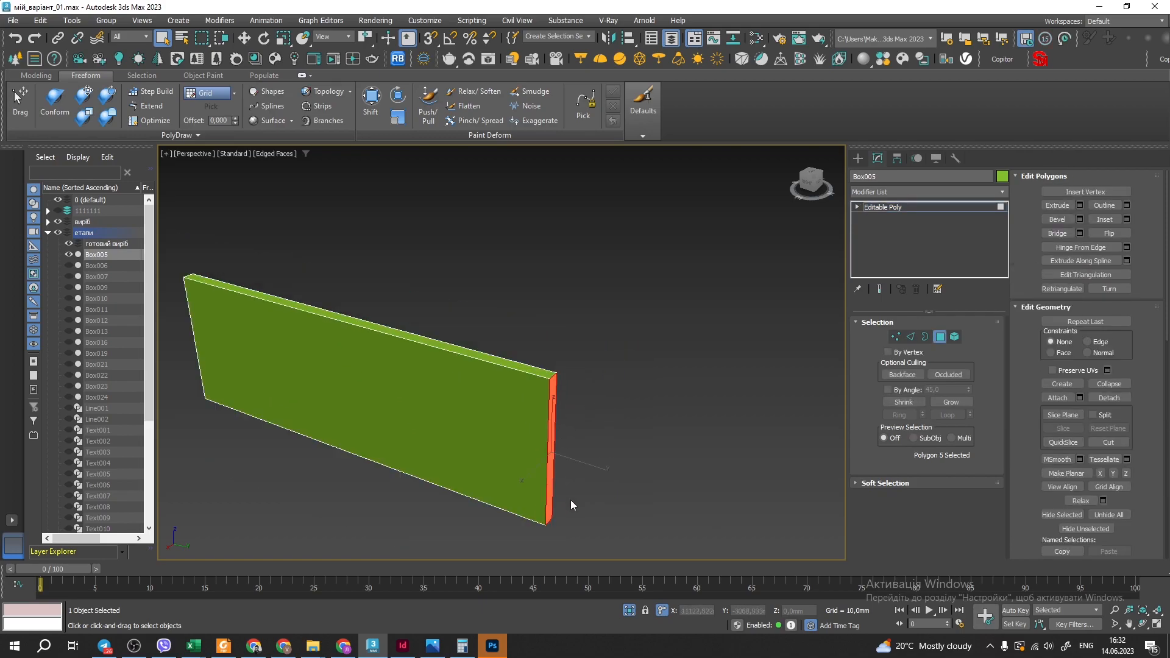
{"action": "scroll", "coordinate": [554, 364], "scroll_direction": "up", "scroll_amount": 3}
{"action": "middle_click_drag", "start_coordinate": [573, 461], "coordinate": [534, 394]}
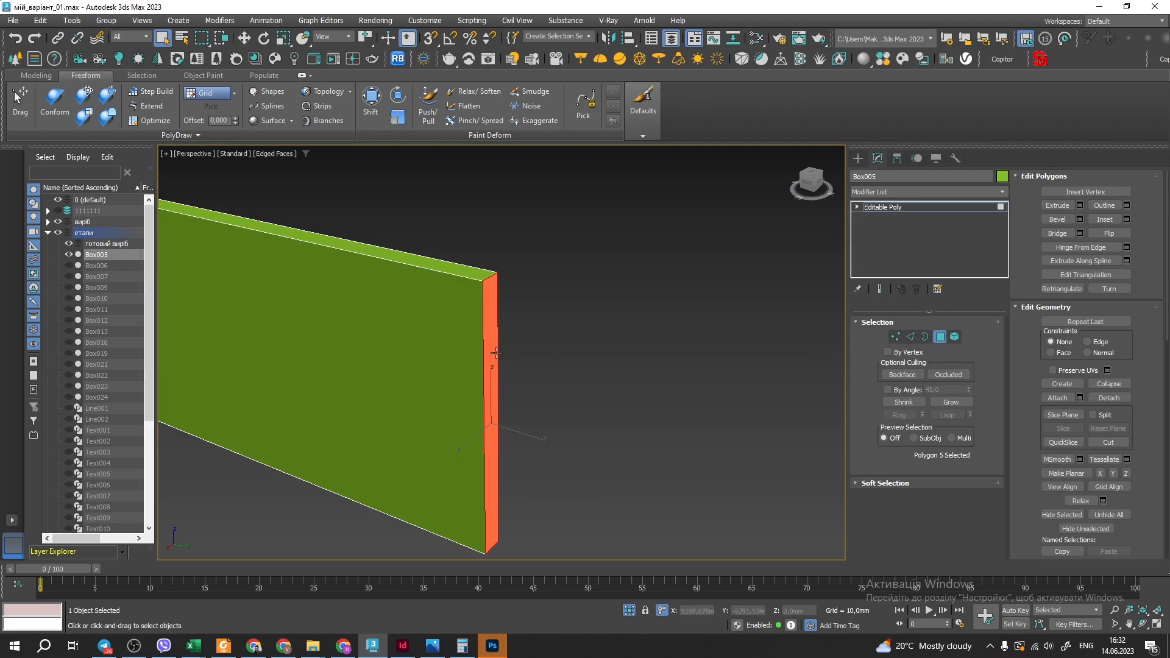
{"action": "left_click", "coordinate": [1081, 205]}
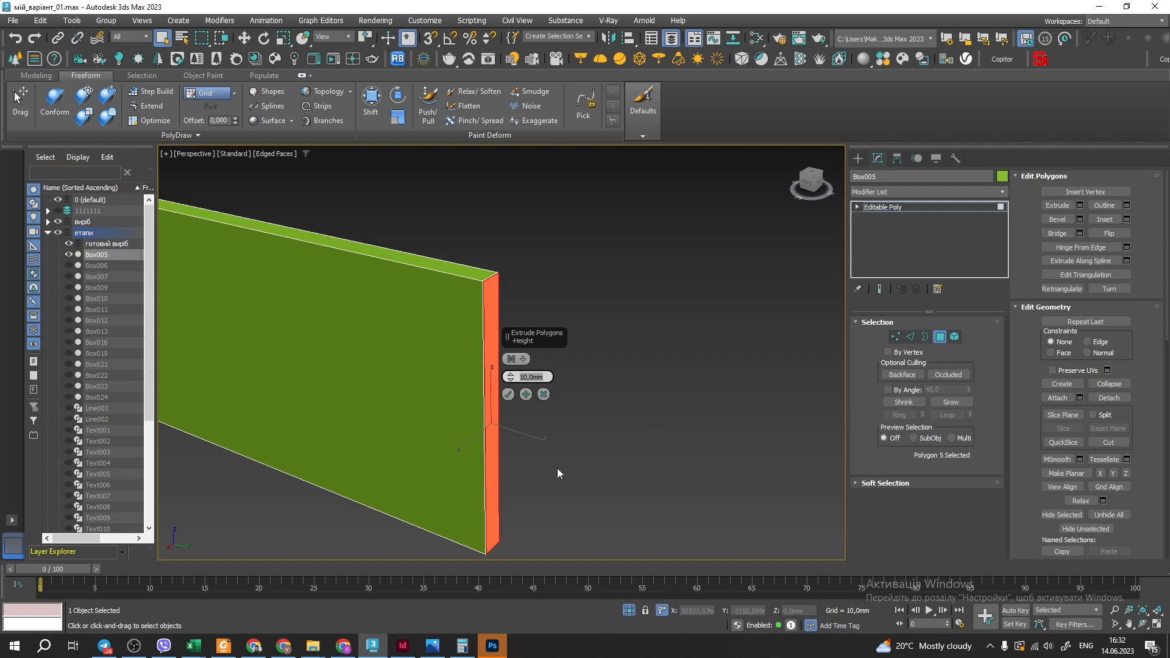
{"action": "type", "text": "52"}
{"action": "type", "text": "25"}
{"action": "key", "text": "Return"}
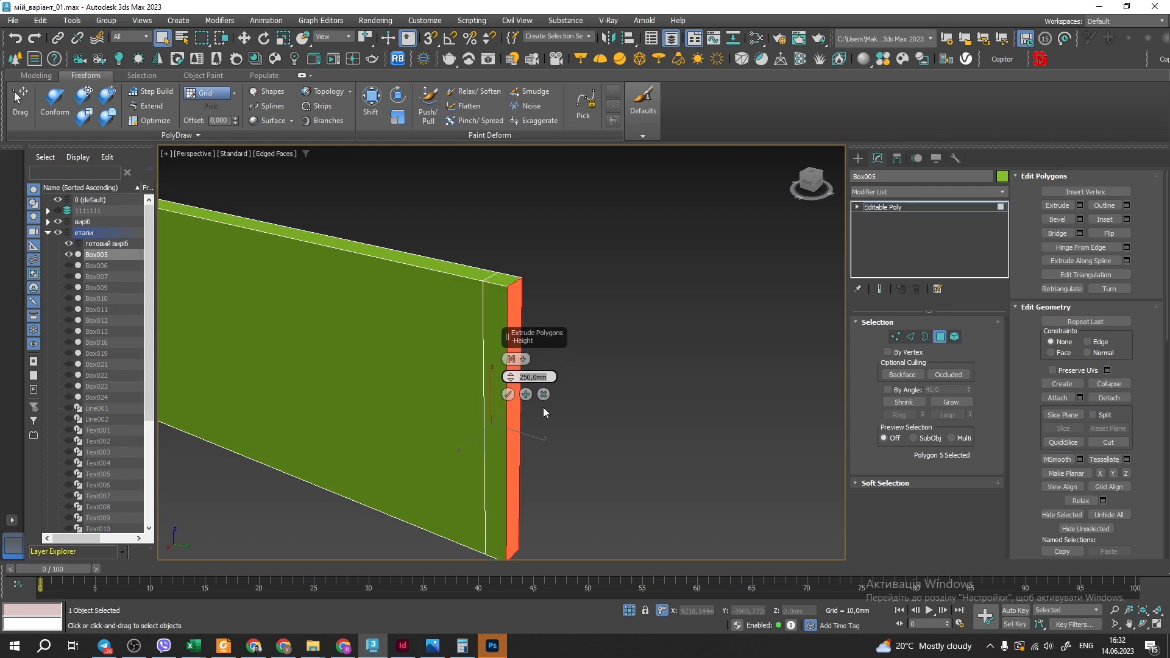
{"action": "left_click", "coordinate": [509, 395]}
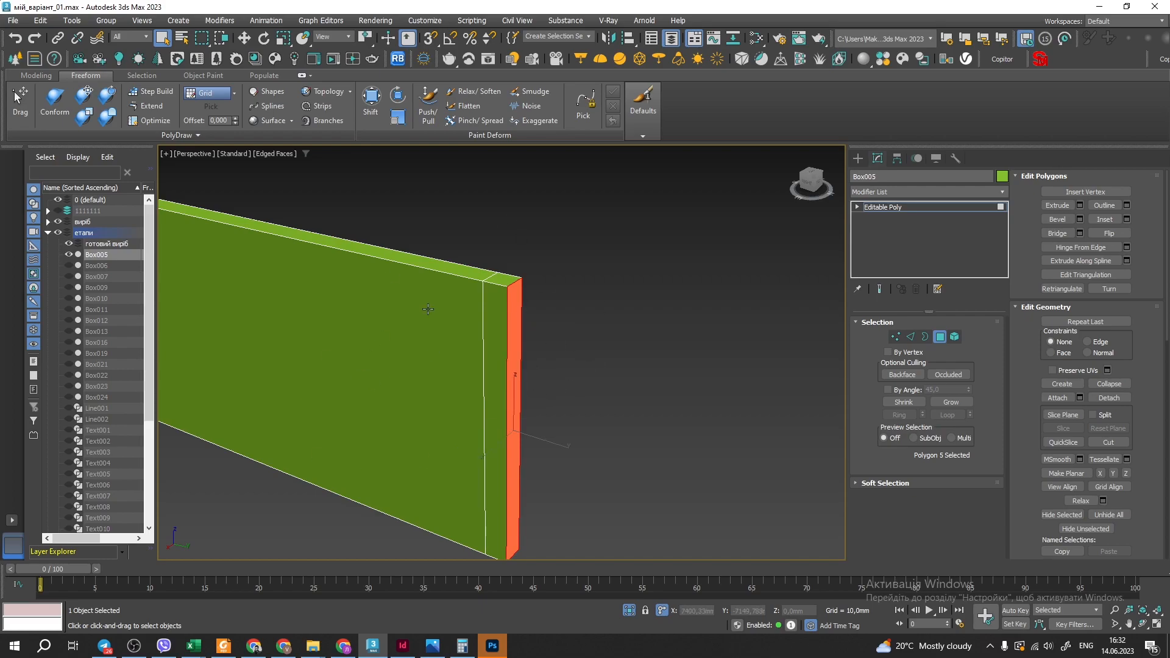
{"action": "left_click", "coordinate": [940, 337]}
Select the rear side polygon of the wall's 250 mm end segment in polygon editing
{"action": "scroll", "coordinate": [536, 276], "scroll_direction": "down", "scroll_amount": 5}
{"action": "scroll", "coordinate": [539, 280], "scroll_direction": "up", "scroll_amount": 10}
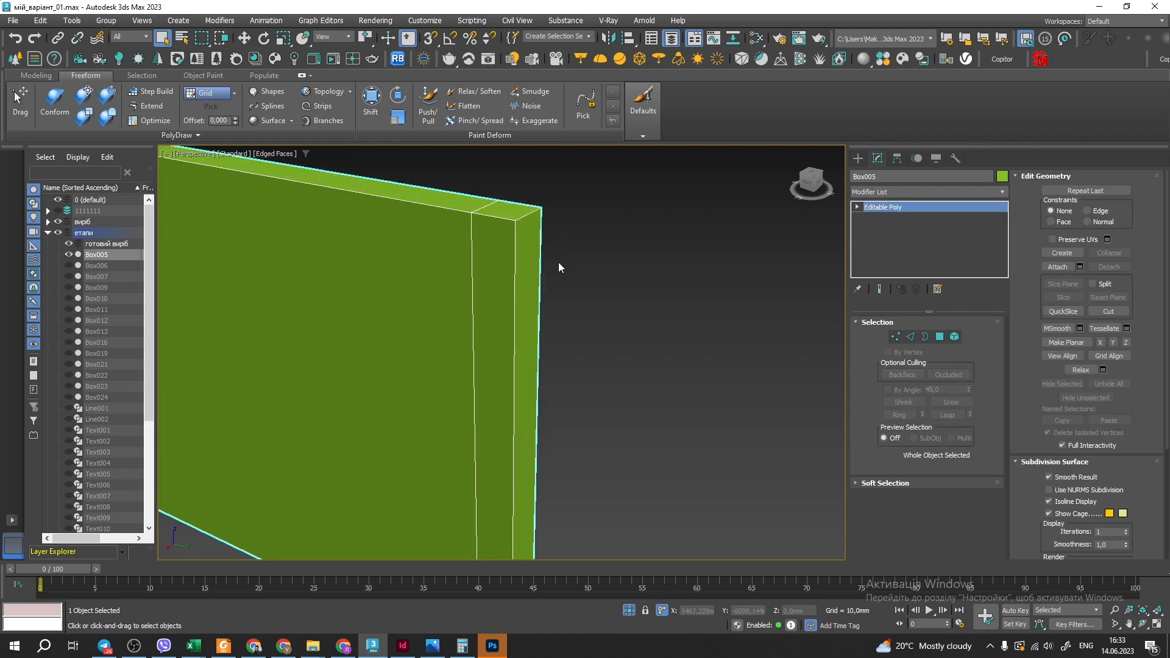
{"action": "scroll", "coordinate": [560, 273], "scroll_direction": "down", "scroll_amount": 4}
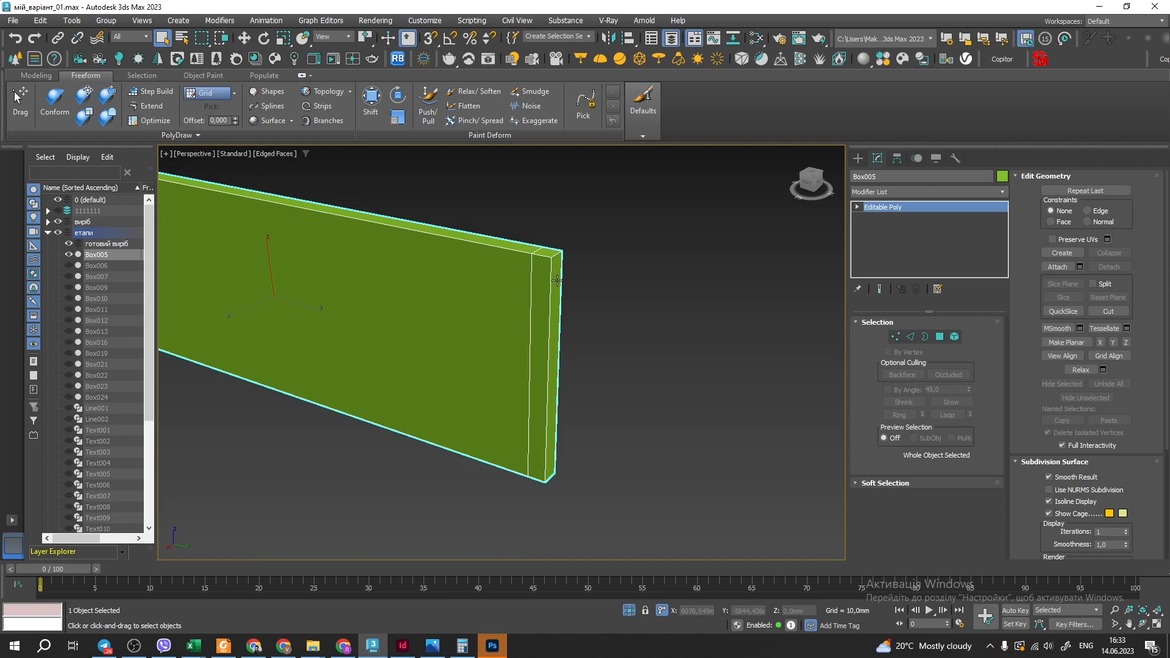
{"action": "middle_click_drag", "start_coordinate": [562, 280], "coordinate": [582, 289], "text": "alt"}
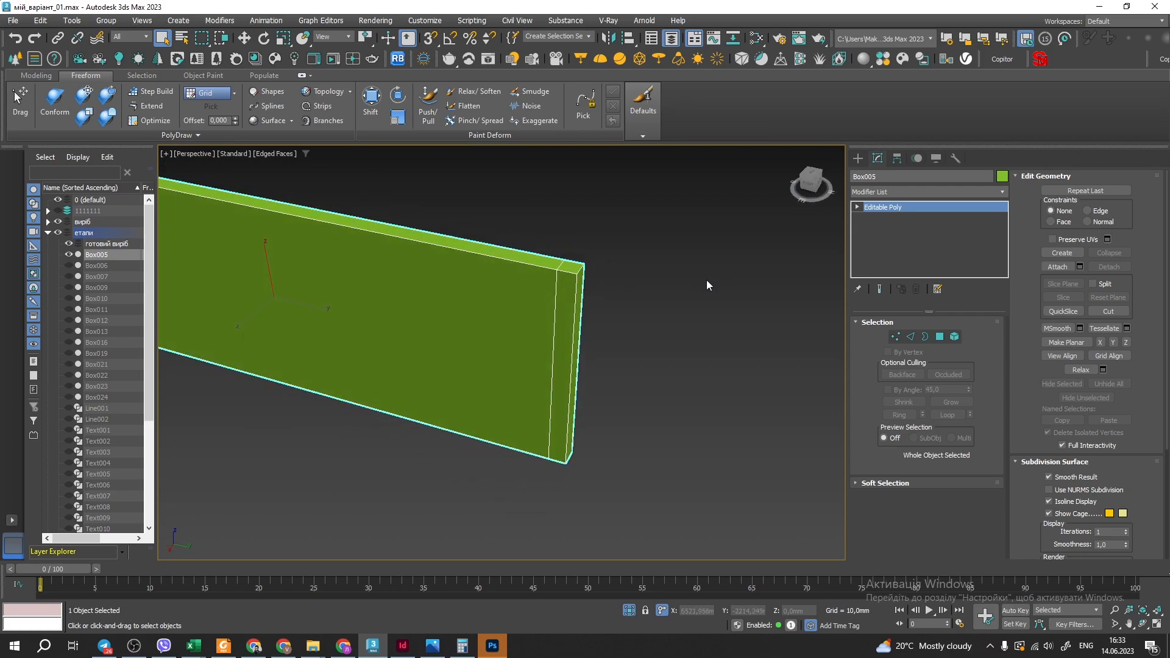
{"action": "left_click", "coordinate": [939, 336]}
{"action": "left_click", "coordinate": [570, 286]}
{"action": "middle_click_drag", "start_coordinate": [616, 272], "coordinate": [584, 290], "text": "alt"}
{"action": "left_click", "coordinate": [584, 286]}
{"action": "scroll", "coordinate": [505, 311], "scroll_direction": "down", "scroll_amount": 2}
{"action": "middle_click_drag", "start_coordinate": [606, 334], "coordinate": [468, 471], "text": "alt"}
{"action": "left_click", "coordinate": [1057, 205]}
{"action": "mouse_move", "coordinate": [469, 446]}
{"action": "left_mouse_down"}
{"action": "mouse_move", "coordinate": [768, 504]}
{"action": "mouse_move", "coordinate": [537, 404]}
{"action": "mouse_move", "coordinate": [548, 407]}
{"action": "left_mouse_up"}
{"action": "middle_click_drag", "start_coordinate": [548, 407], "coordinate": [639, 434], "text": "alt"}
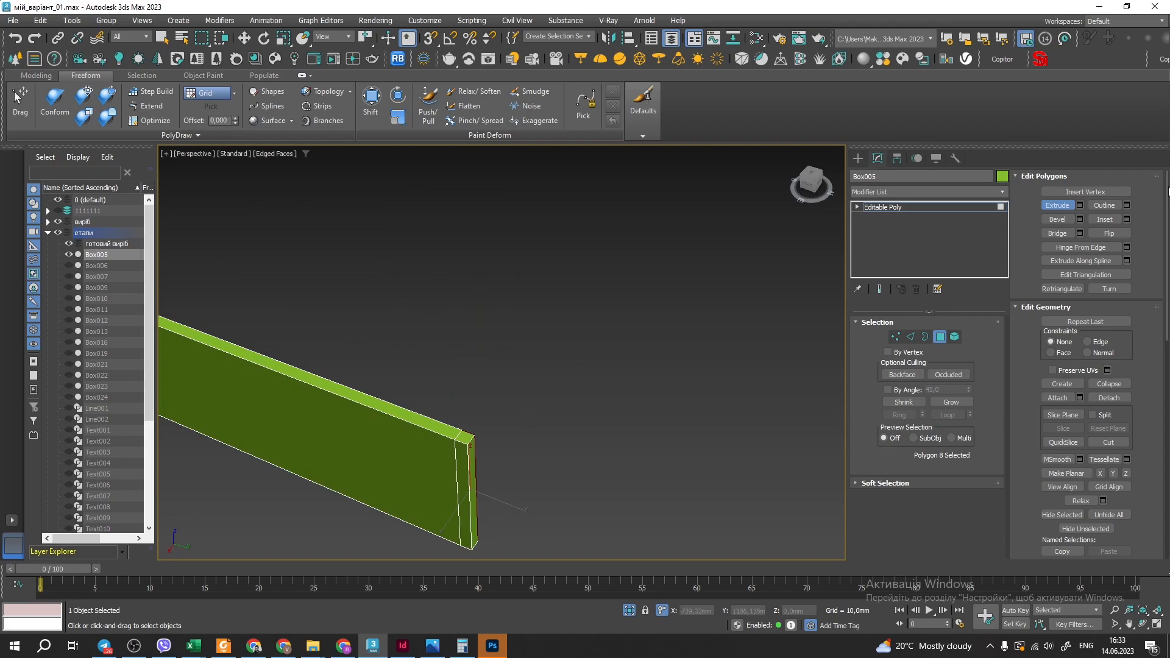
Extrude the selected side polygon of the corner segment by 6000 mm to form the second wall
{"action": "left_click", "coordinate": [1080, 205]}
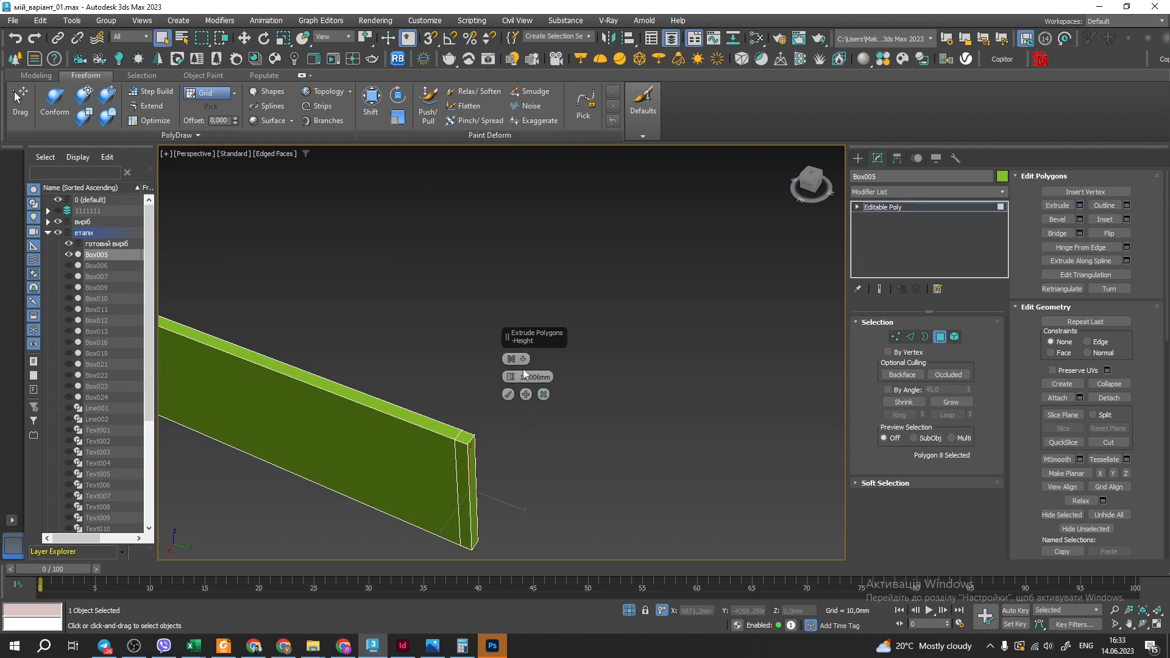
{"action": "double_click", "coordinate": [539, 378]}
{"action": "type", "text": "6000"}
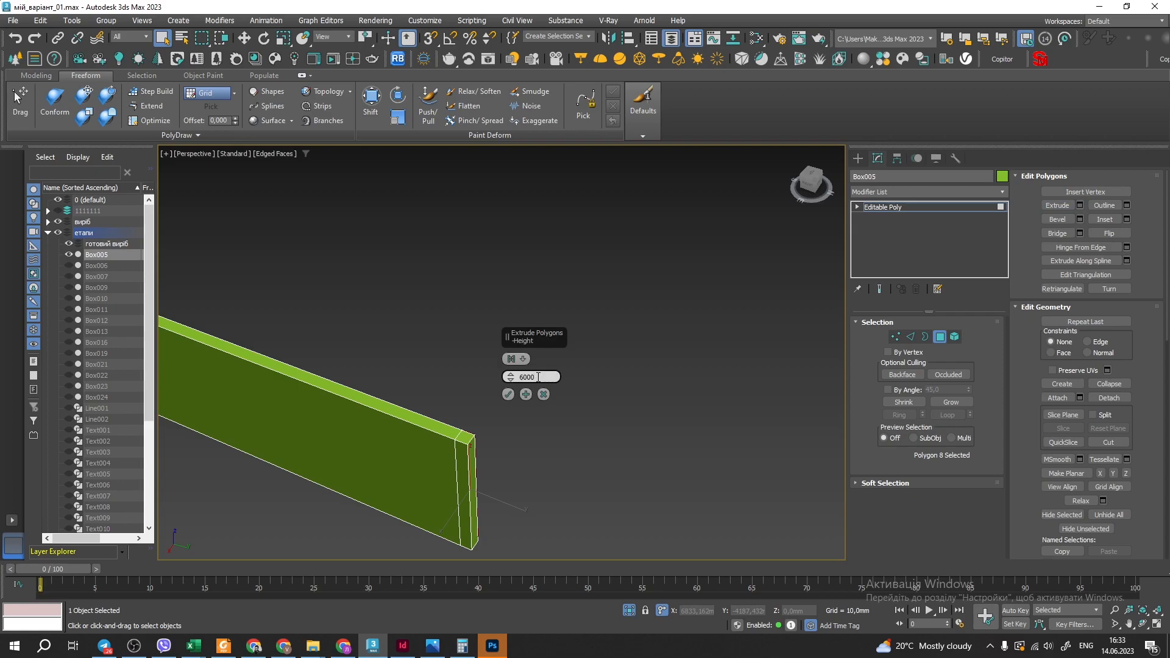
{"action": "left_click", "coordinate": [509, 395]}
Extrude the end polygon of the second wall by another 250 mm to form the next corner segment
{"action": "middle_click_drag", "start_coordinate": [483, 409], "coordinate": [458, 412], "text": "alt"}
{"action": "scroll", "coordinate": [458, 412], "scroll_direction": "down", "scroll_amount": 2}
{"action": "middle_click_drag", "start_coordinate": [373, 353], "coordinate": [417, 372]}
{"action": "scroll", "coordinate": [396, 419], "scroll_direction": "up", "scroll_amount": 3}
{"action": "scroll", "coordinate": [417, 372], "scroll_direction": "down", "scroll_amount": 2}
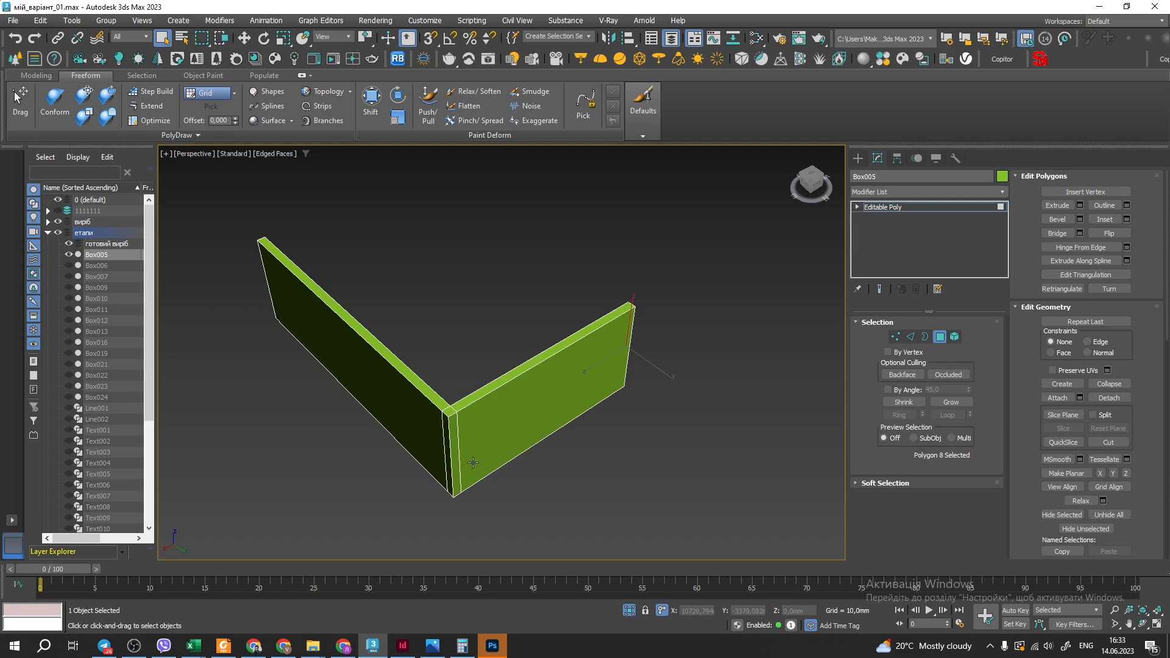
{"action": "scroll", "coordinate": [682, 355], "scroll_direction": "up", "scroll_amount": 4}
{"action": "middle_click_drag", "start_coordinate": [687, 355], "coordinate": [539, 445], "text": "alt"}
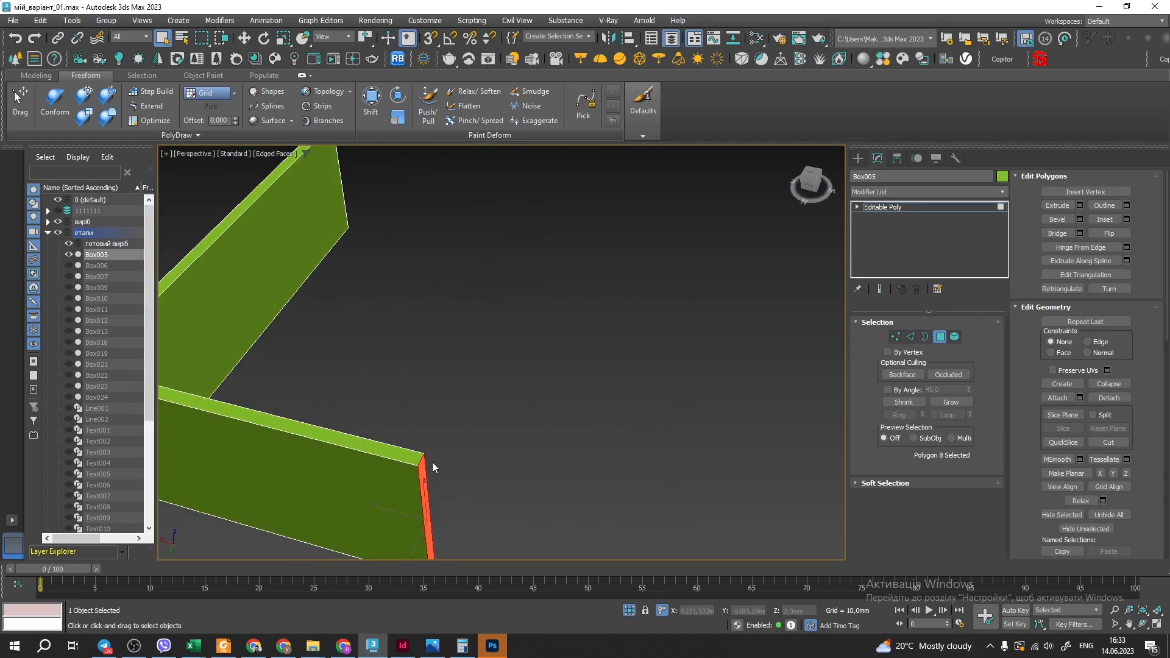
{"action": "middle_click_drag", "start_coordinate": [431, 465], "coordinate": [507, 390], "text": "alt"}
{"action": "scroll", "coordinate": [515, 359], "scroll_direction": "up", "scroll_amount": 3}
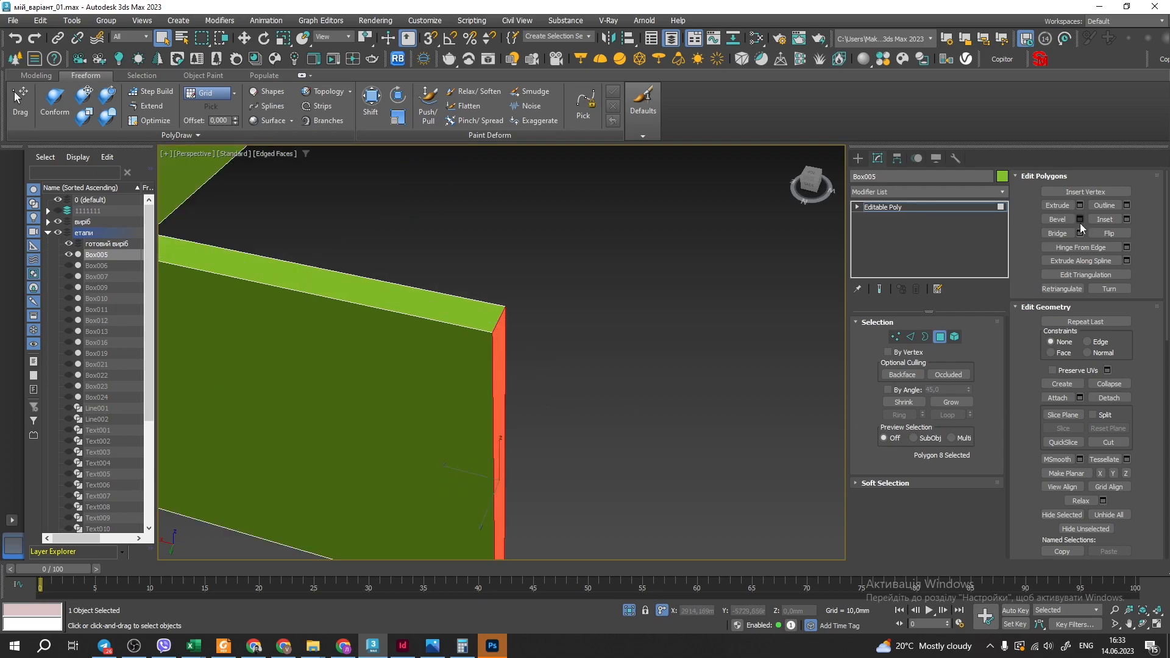
{"action": "left_click", "coordinate": [1080, 205]}
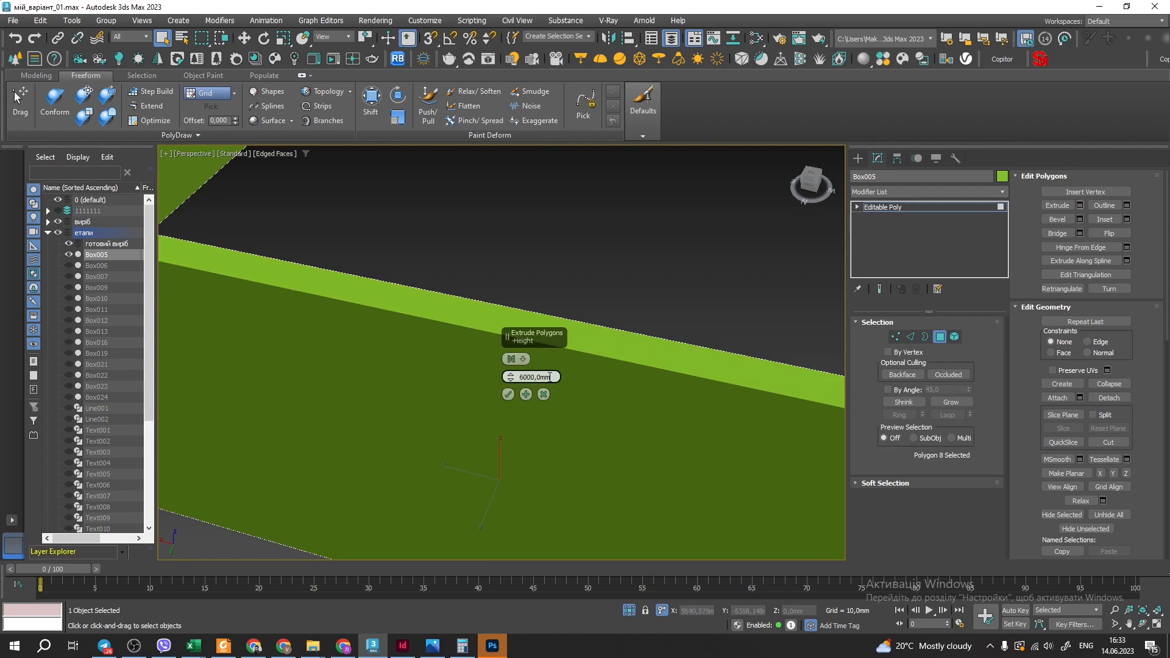
{"action": "double_click", "coordinate": [551, 378]}
{"action": "type", "text": "250"}
{"action": "key", "text": "Return"}
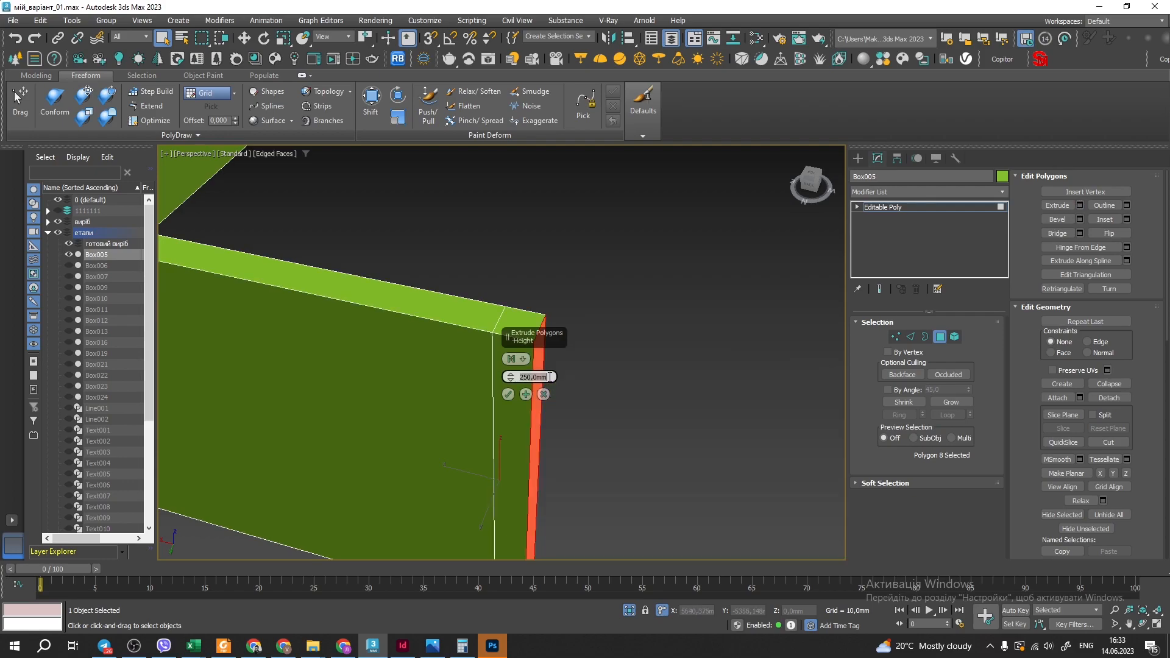
{"action": "left_click", "coordinate": [508, 397]}
Extrude the inner side polygon of the second wall's 250 mm corner segment by 9000 mm to form the third wall
{"action": "scroll", "coordinate": [497, 297], "scroll_direction": "down", "scroll_amount": 2}
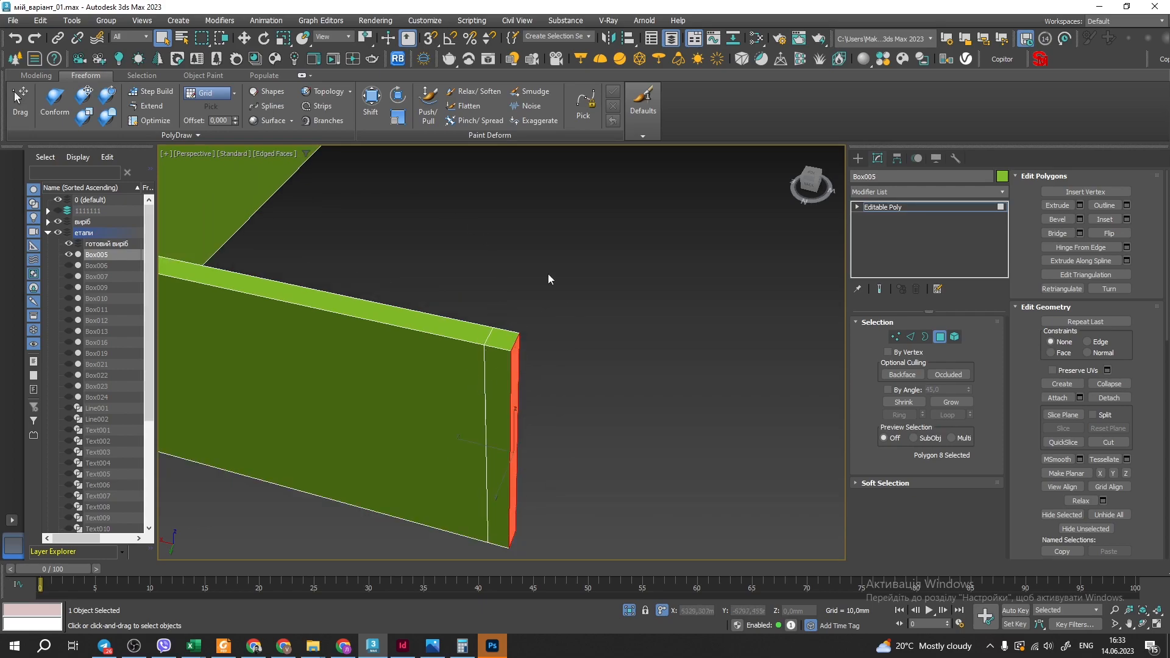
{"action": "middle_click_drag", "start_coordinate": [536, 331], "coordinate": [487, 390], "text": "alt"}
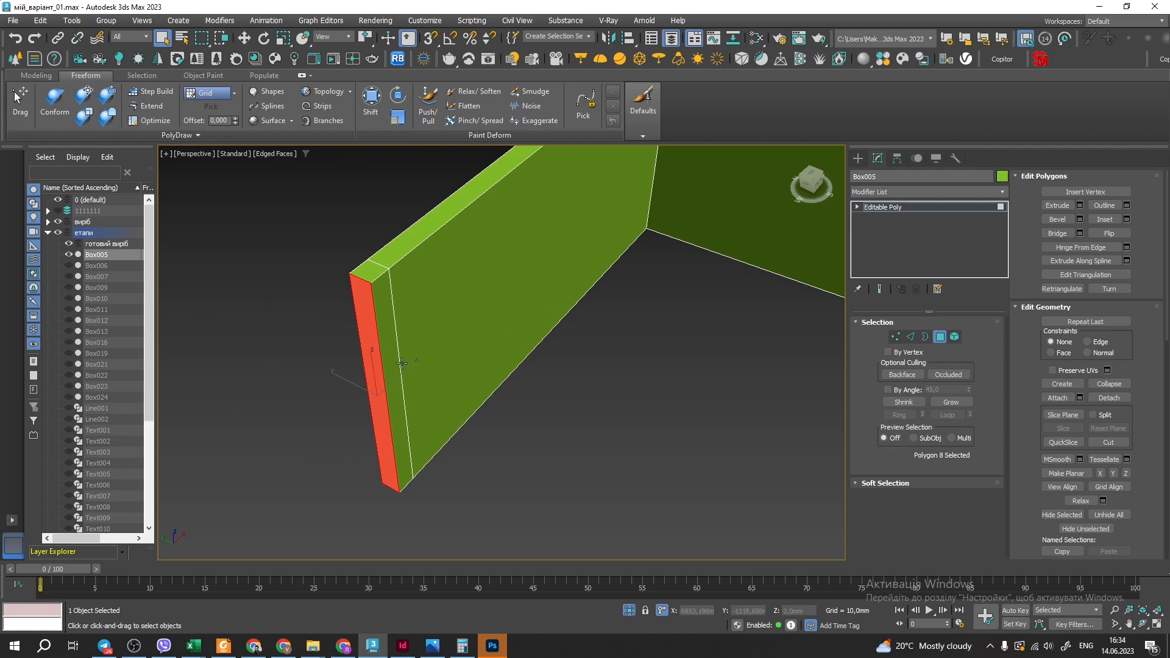
{"action": "left_click", "coordinate": [382, 306]}
{"action": "left_click", "coordinate": [370, 321]}
{"action": "left_click", "coordinate": [388, 313]}
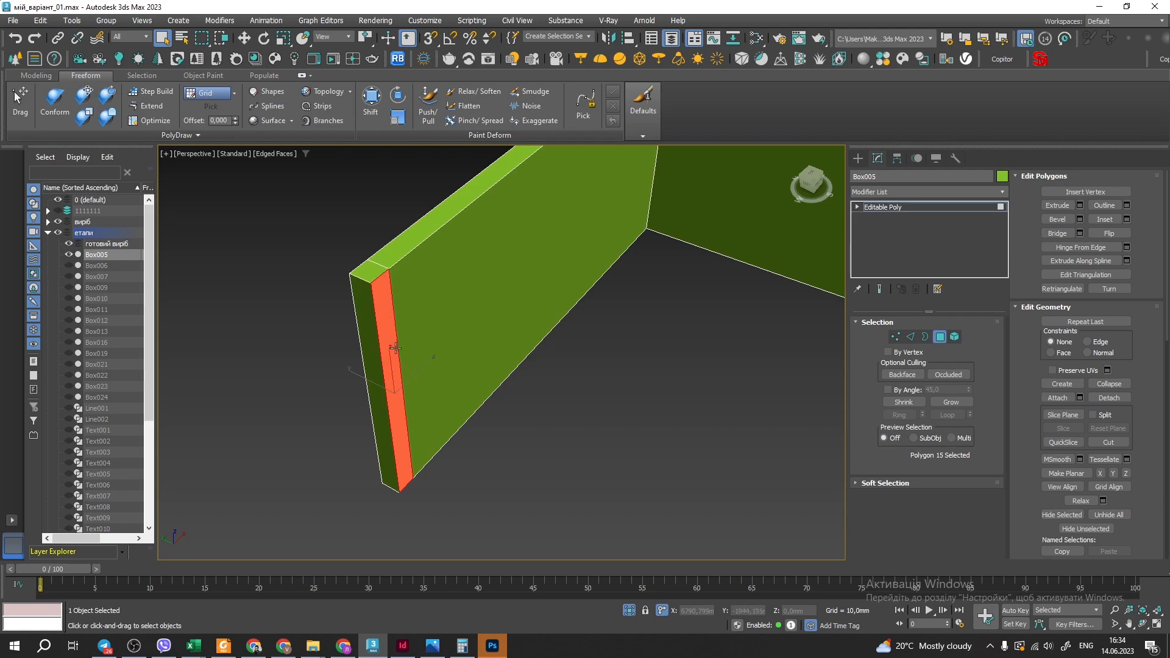
{"action": "middle_click_drag", "start_coordinate": [396, 348], "coordinate": [421, 395]}
{"action": "mouse_move", "coordinate": [449, 441]}
{"action": "middle_mouse_down", "text": "alt"}
{"action": "mouse_move", "coordinate": [486, 441]}
{"action": "mouse_move", "coordinate": [421, 388]}
{"action": "mouse_move", "coordinate": [445, 371]}
{"action": "mouse_move", "coordinate": [561, 350]}
{"action": "mouse_move", "coordinate": [430, 429]}
{"action": "middle_mouse_up", "text": "alt"}
{"action": "left_click", "coordinate": [323, 325]}
{"action": "left_click", "coordinate": [379, 320]}
{"action": "scroll", "coordinate": [292, 491], "scroll_direction": "up", "scroll_amount": 2}
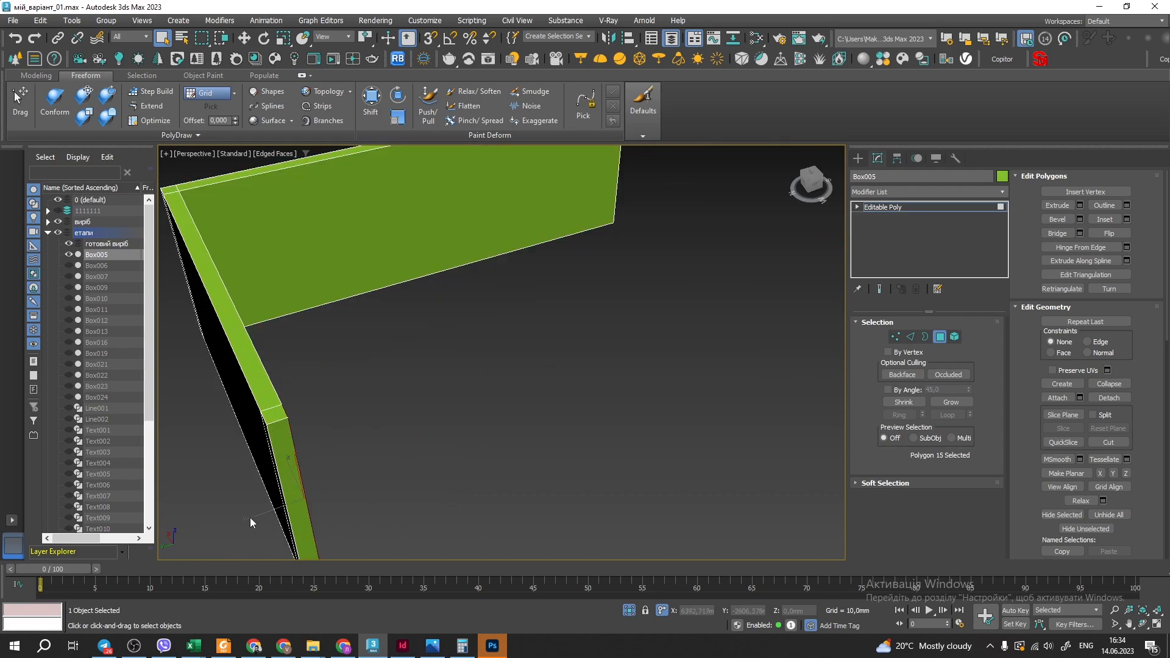
{"action": "scroll", "coordinate": [348, 464], "scroll_direction": "down", "scroll_amount": 3}
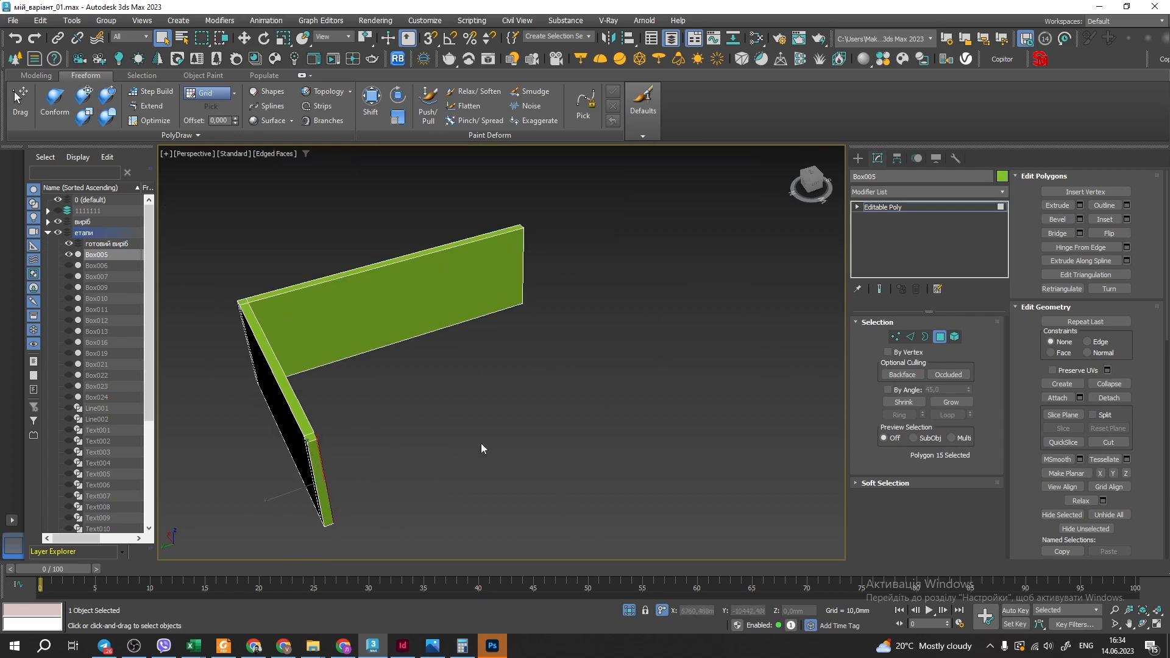
{"action": "scroll", "coordinate": [357, 474], "scroll_direction": "up", "scroll_amount": 2}
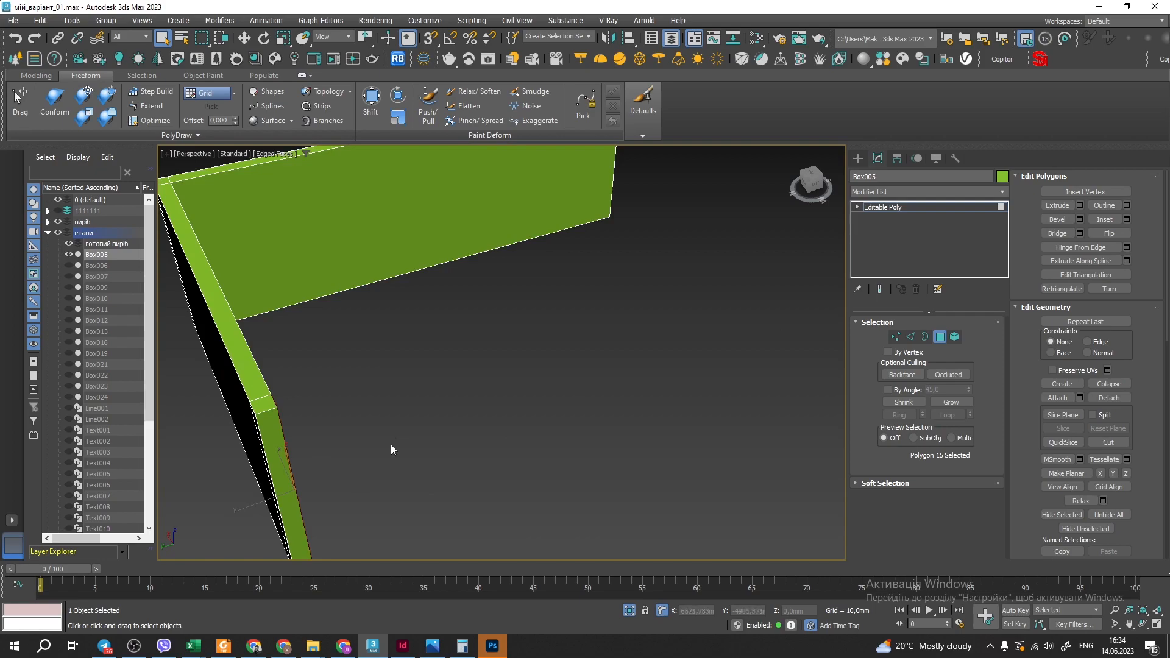
{"action": "scroll", "coordinate": [408, 437], "scroll_direction": "down", "scroll_amount": 3}
{"action": "left_click", "coordinate": [1079, 206]}
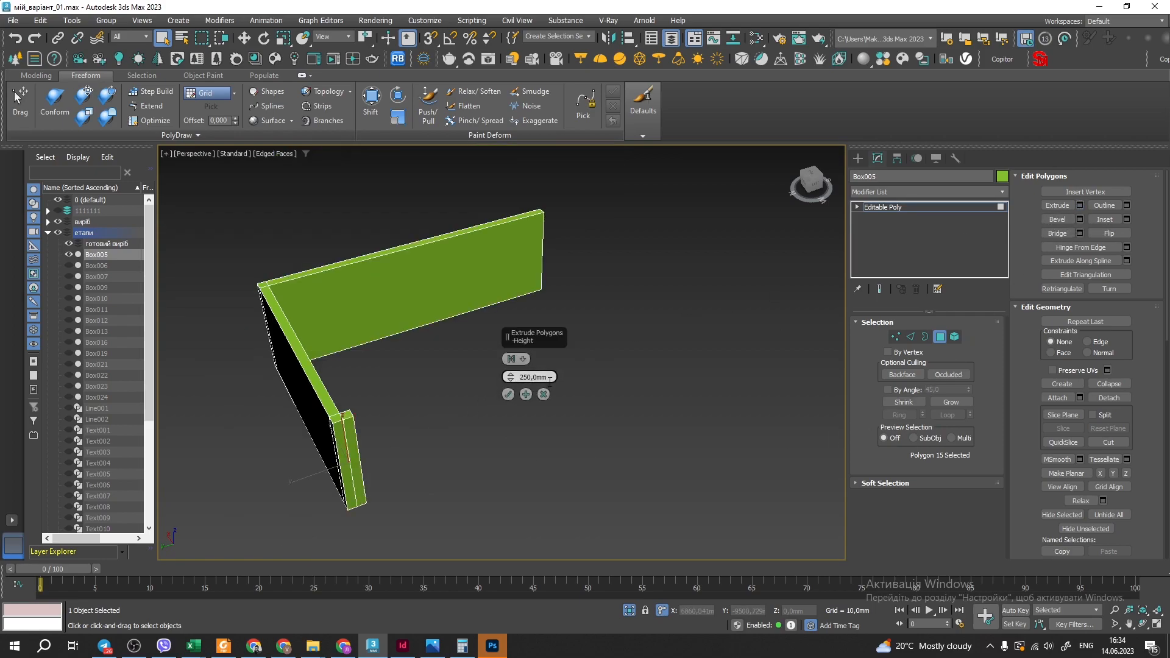
{"action": "double_click", "coordinate": [549, 380]}
{"action": "key", "text": "BackSpace"}
{"action": "type", "text": "9000"}
{"action": "left_click", "coordinate": [508, 395]}
{"action": "scroll", "coordinate": [655, 315], "scroll_direction": "up", "scroll_amount": 5}
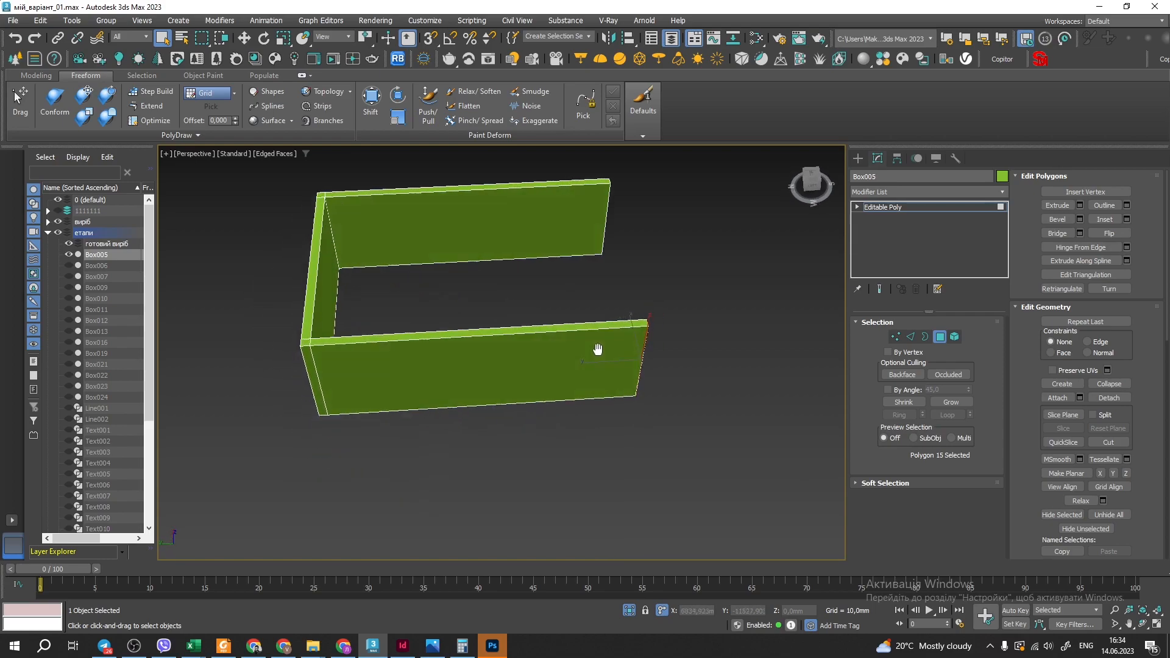
Extrude the open end polygons of both long parallel walls together by 250 mm to form the last two corner segments
{"action": "scroll", "coordinate": [655, 314], "scroll_direction": "up", "scroll_amount": 3}
{"action": "middle_click_drag", "start_coordinate": [656, 314], "coordinate": [454, 415], "text": "alt"}
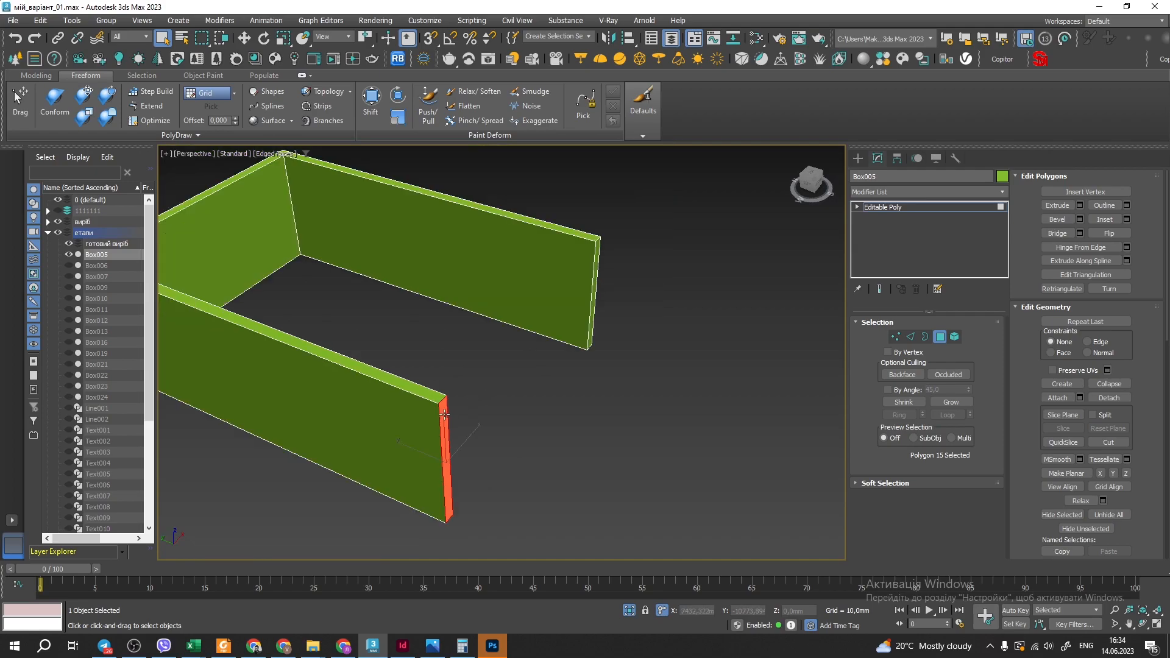
{"action": "scroll", "coordinate": [601, 261], "scroll_direction": "up", "scroll_amount": 4}
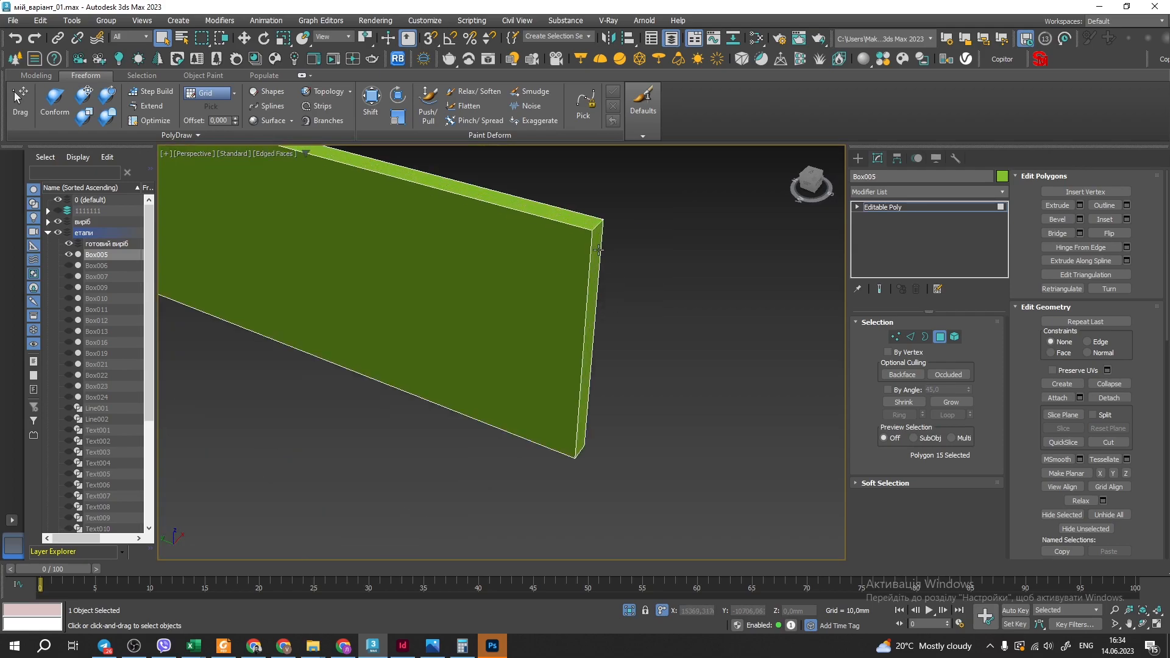
{"action": "left_click", "coordinate": [599, 249], "text": "ctrl"}
{"action": "scroll", "coordinate": [573, 273], "scroll_direction": "down", "scroll_amount": 5}
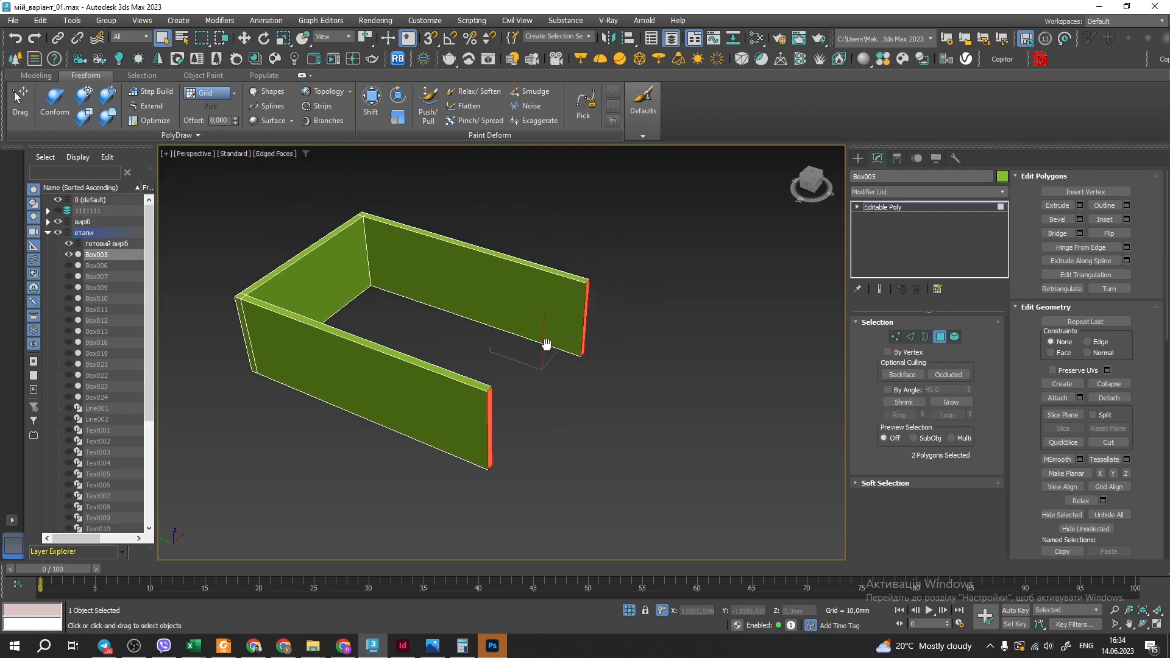
{"action": "scroll", "coordinate": [553, 362], "scroll_direction": "up", "scroll_amount": 2}
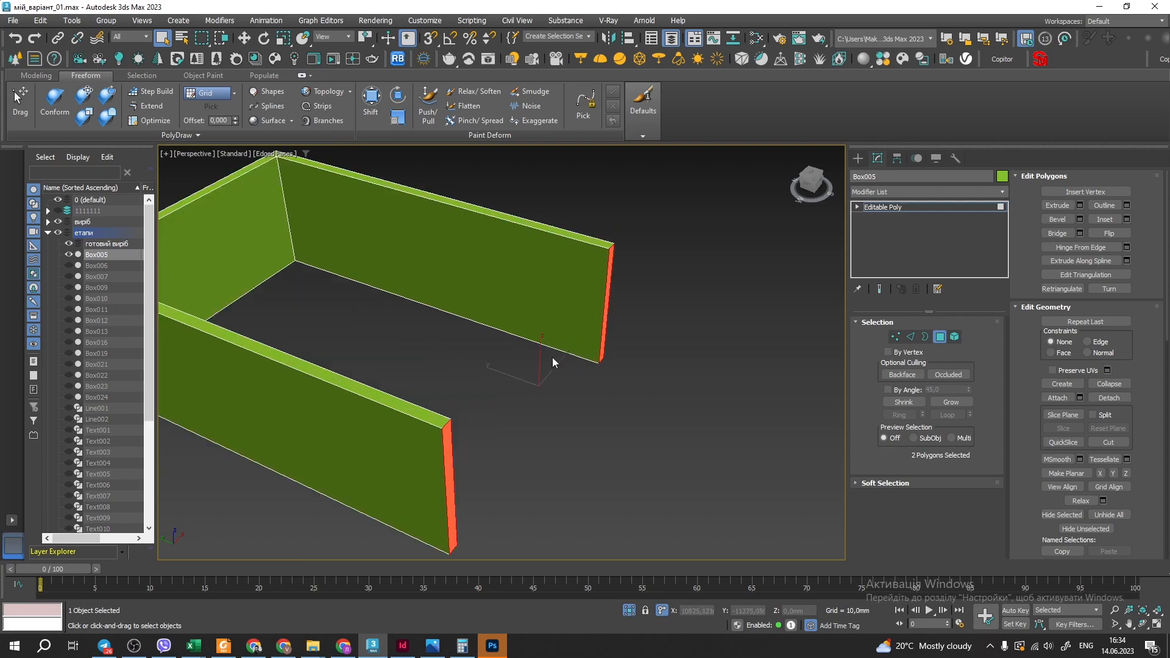
{"action": "left_click", "coordinate": [1080, 206]}
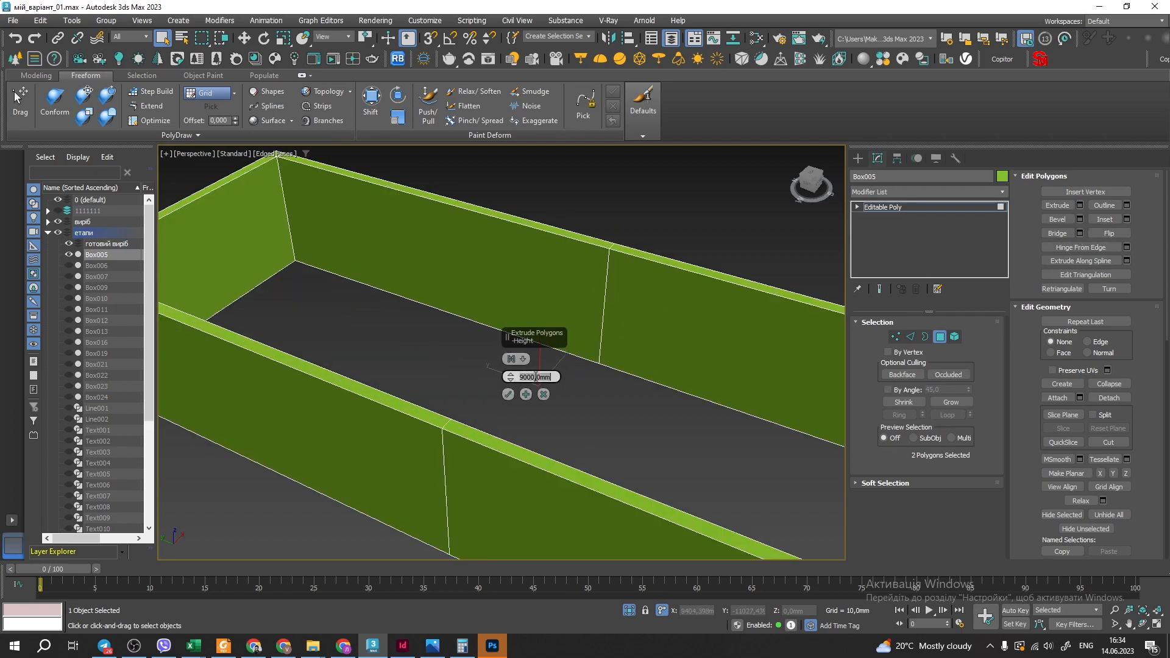
{"action": "double_click", "coordinate": [535, 377]}
{"action": "type", "text": "250"}
{"action": "key", "text": "Return"}
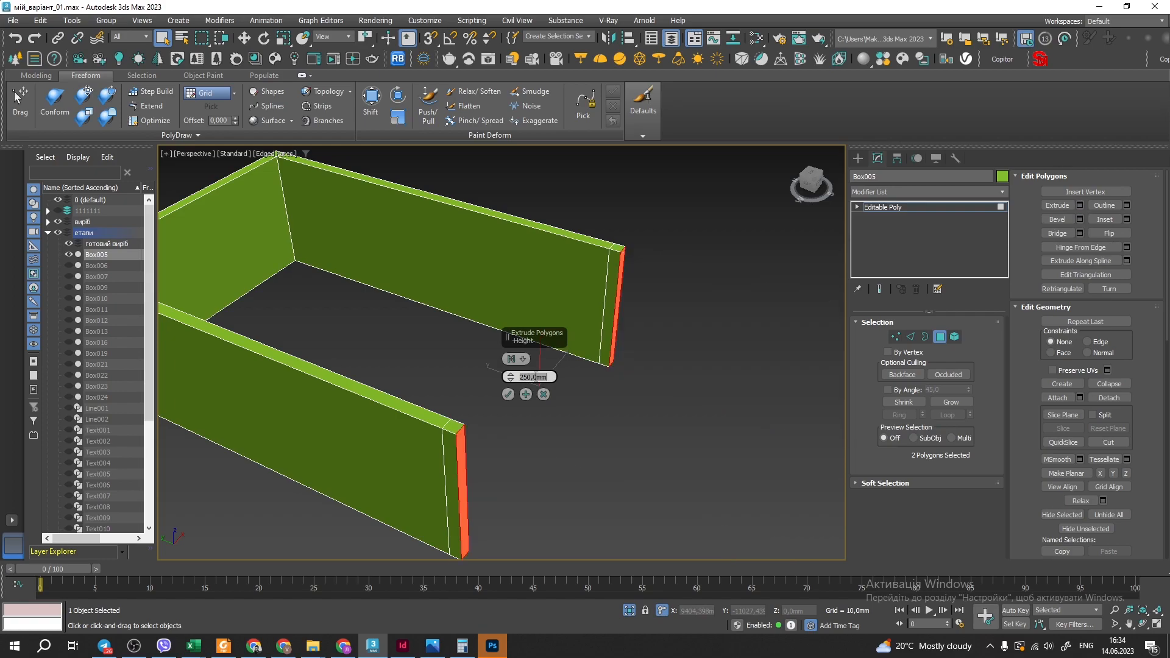
{"action": "left_click", "coordinate": [508, 394]}
{"action": "left_click", "coordinate": [531, 413]}
{"action": "scroll", "coordinate": [478, 383], "scroll_direction": "down", "scroll_amount": 1}
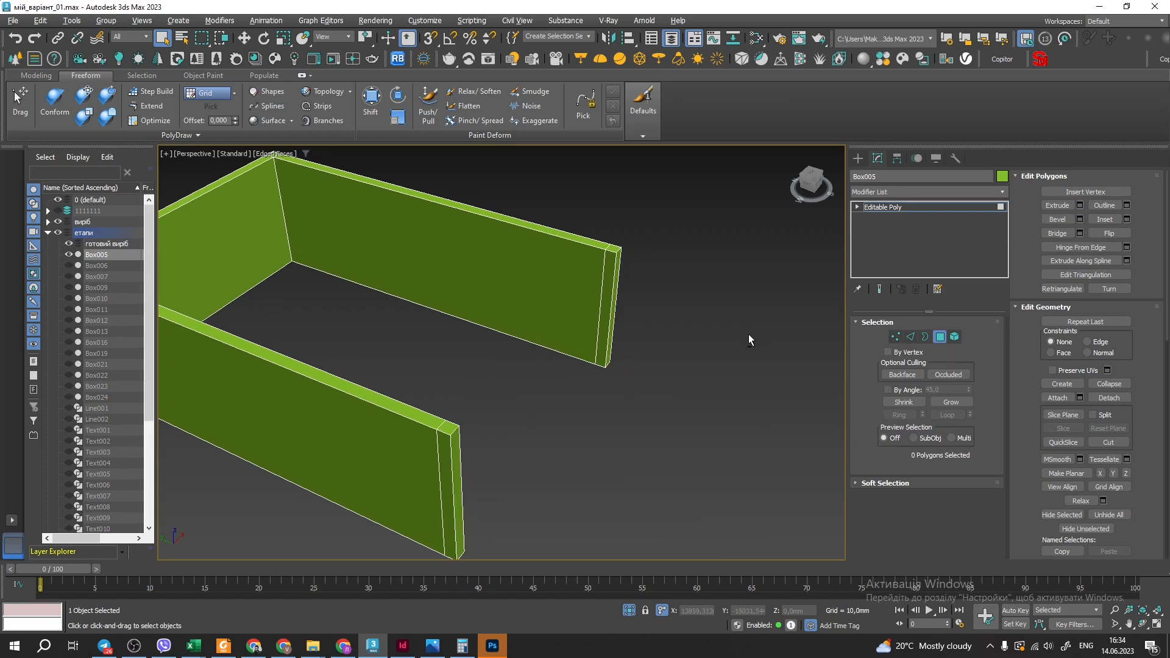
Bridge the two facing inner side polygons of the 250 mm end segments to close the room with a fourth wall
{"action": "left_click", "coordinate": [611, 259]}
{"action": "middle_click_drag", "start_coordinate": [611, 259], "coordinate": [489, 367], "text": "alt"}
{"action": "scroll", "coordinate": [431, 348], "scroll_direction": "up", "scroll_amount": 3}
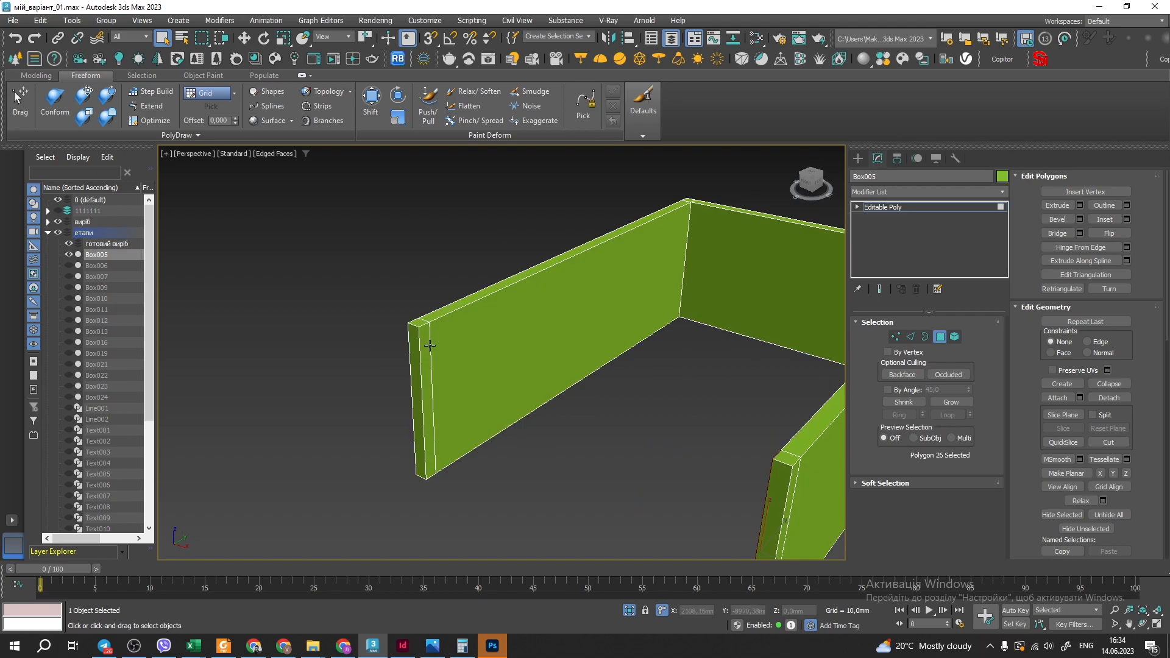
{"action": "middle_click_drag", "start_coordinate": [614, 459], "coordinate": [443, 398], "text": "alt"}
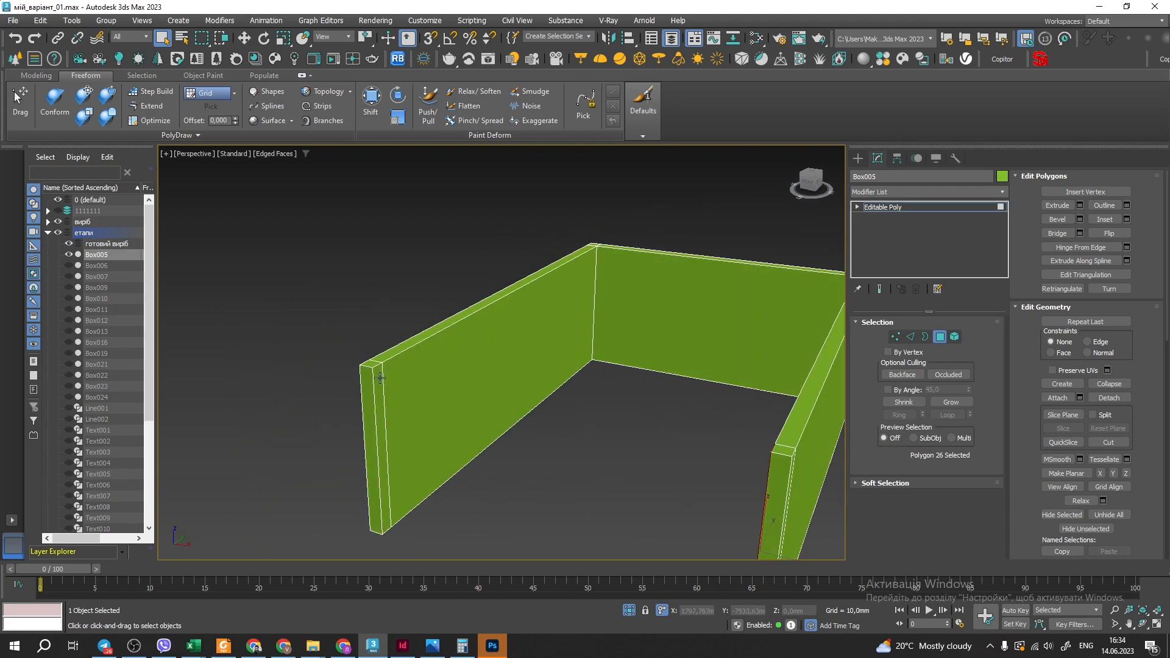
{"action": "left_click", "coordinate": [379, 378], "text": "ctrl"}
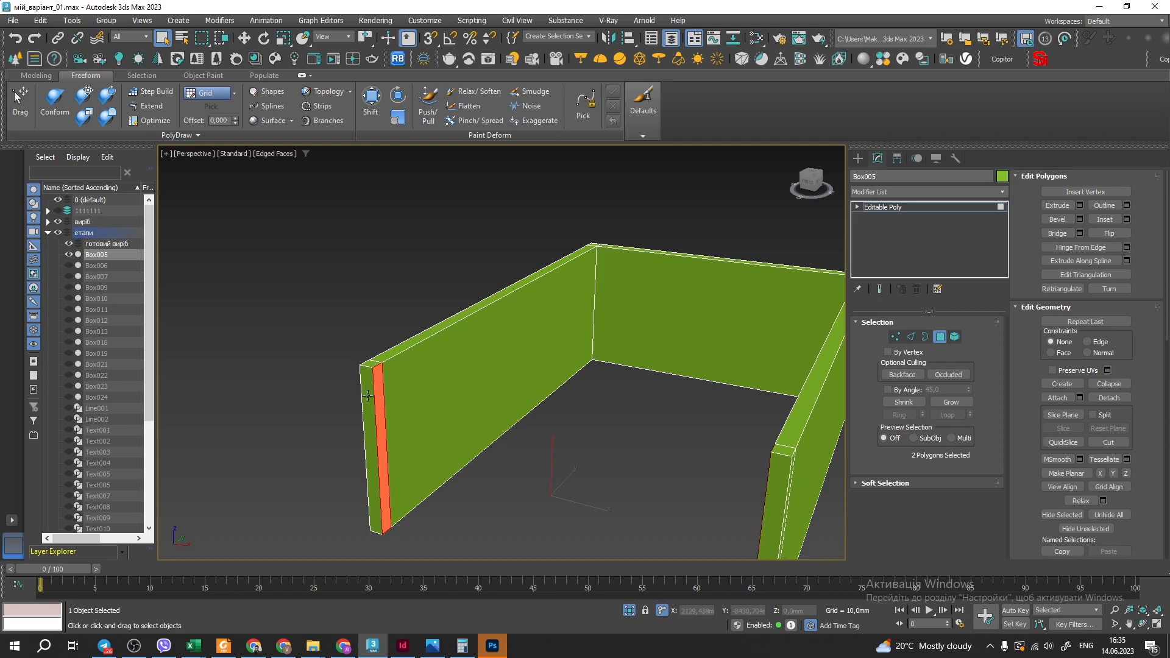
{"action": "middle_click_drag", "start_coordinate": [387, 415], "coordinate": [496, 425], "text": "alt"}
{"action": "middle_click_drag", "start_coordinate": [567, 405], "coordinate": [540, 400], "text": "alt"}
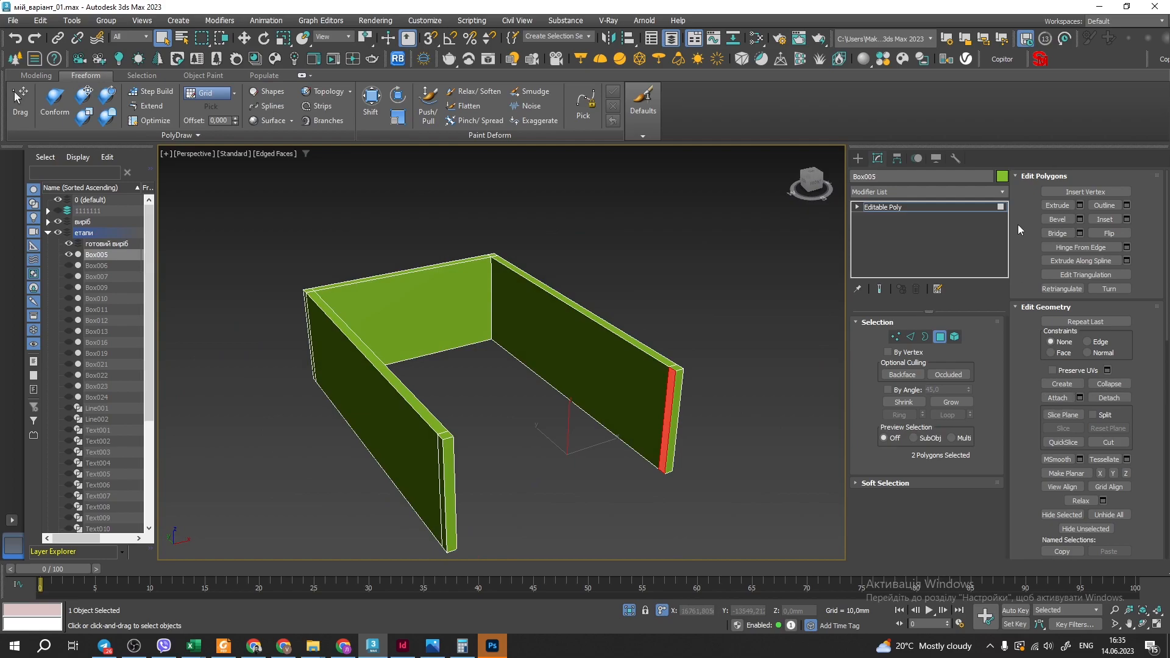
{"action": "left_click", "coordinate": [1066, 235]}
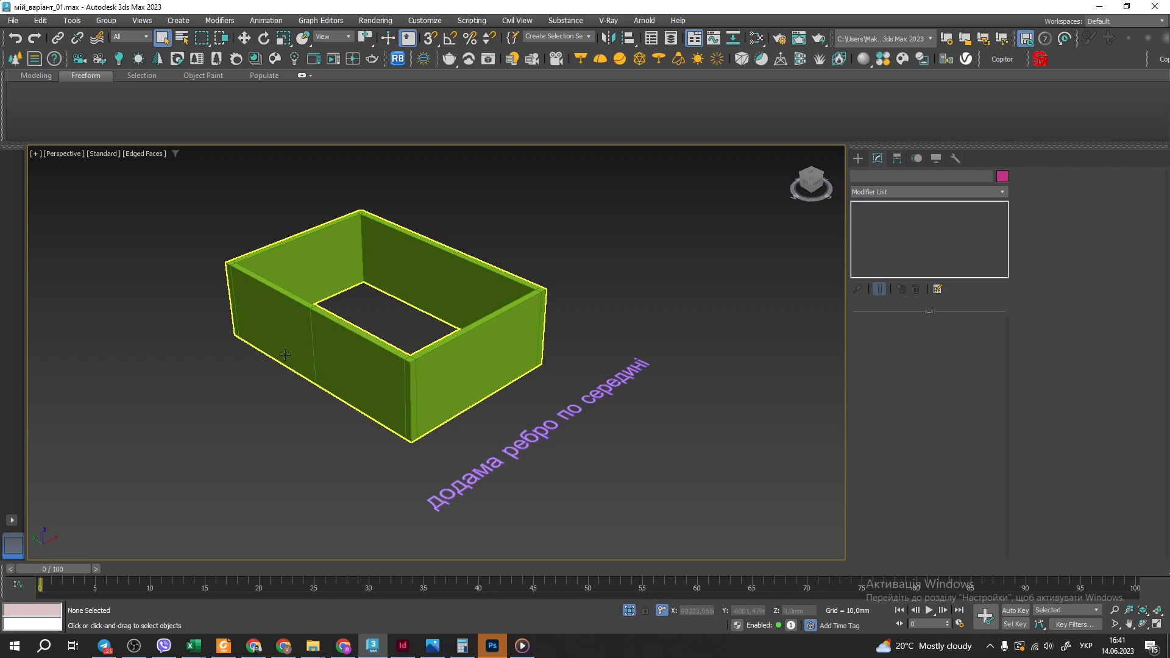
Remove the vertical edge loop around the middle of the closed room's long front wall in edge editing
{"action": "left_click", "coordinate": [311, 335]}
{"action": "scroll", "coordinate": [311, 335], "scroll_direction": "up", "scroll_amount": 6}
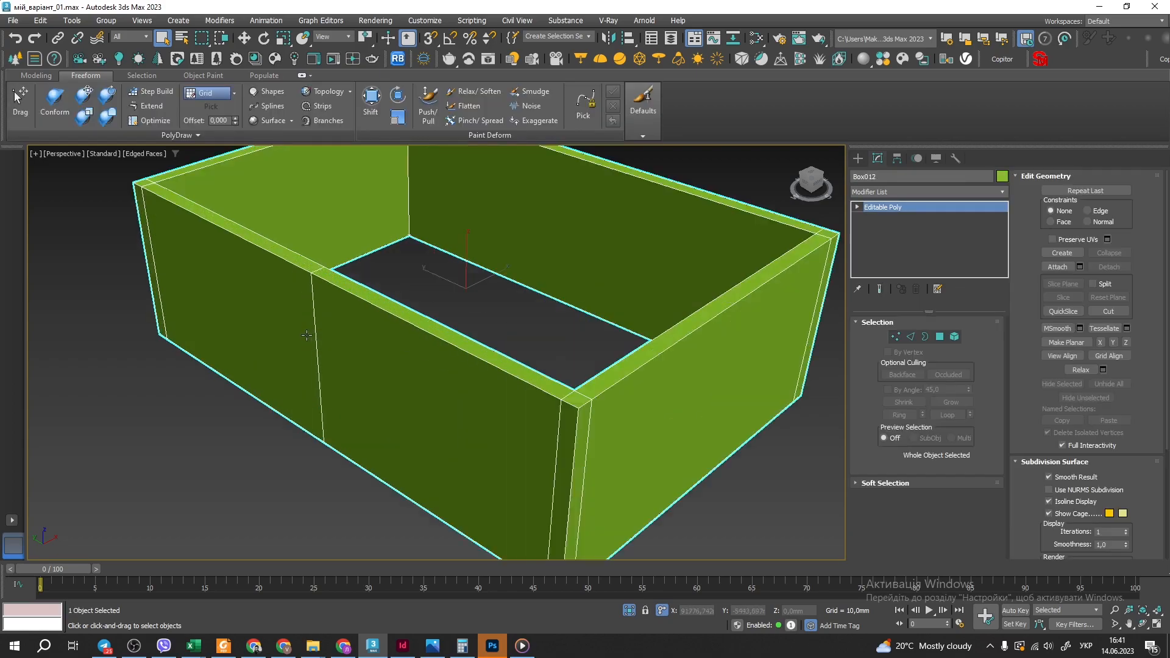
{"action": "scroll", "coordinate": [268, 339], "scroll_direction": "down", "scroll_amount": 3}
{"action": "left_click", "coordinate": [221, 401]}
{"action": "middle_click_drag", "start_coordinate": [221, 400], "coordinate": [278, 480]}
{"action": "left_click", "coordinate": [360, 389]}
{"action": "middle_click_drag", "start_coordinate": [359, 389], "coordinate": [390, 372]}
{"action": "key", "text": "2"}
{"action": "left_click", "coordinate": [389, 372]}
{"action": "scroll", "coordinate": [393, 384], "scroll_direction": "down", "scroll_amount": 3}
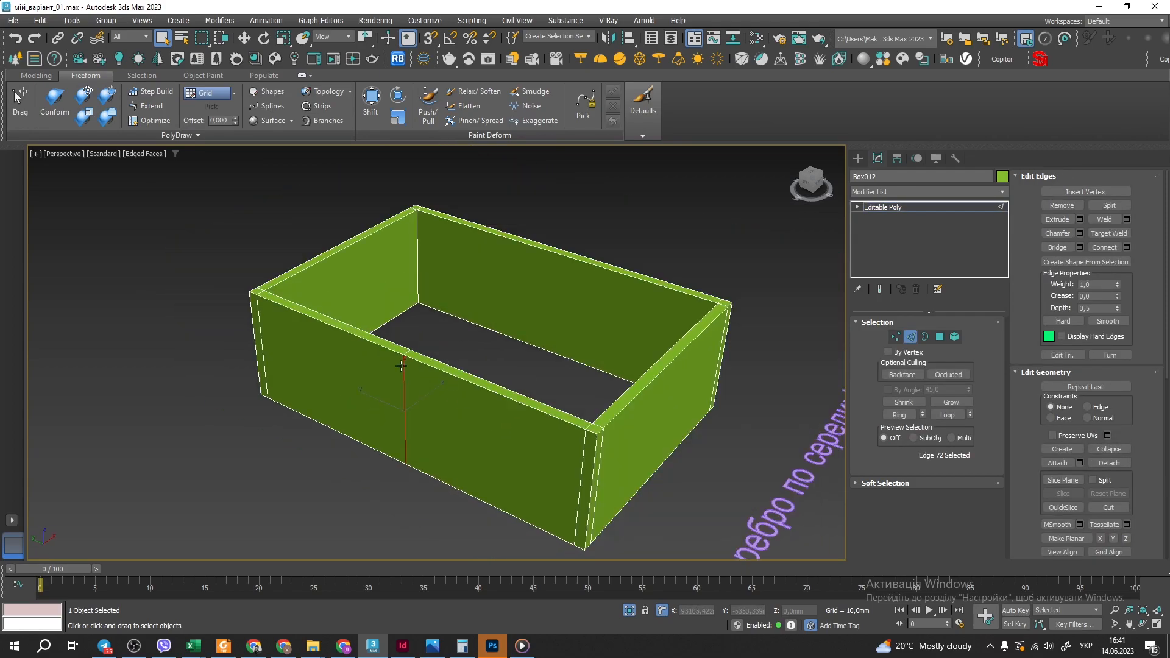
{"action": "scroll", "coordinate": [401, 366], "scroll_direction": "up", "scroll_amount": 3}
{"action": "double_click", "coordinate": [404, 368]}
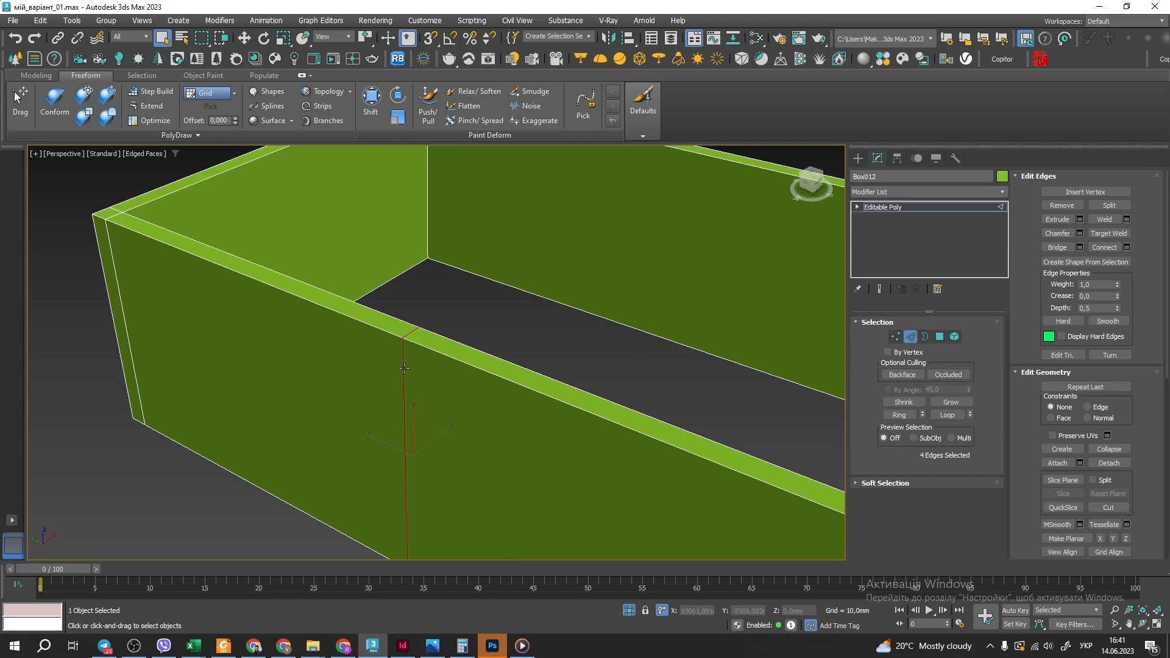
{"action": "key", "text": "BackSpace"}
{"action": "scroll", "coordinate": [404, 368], "scroll_direction": "down", "scroll_amount": 5}
{"action": "scroll", "coordinate": [563, 403], "scroll_direction": "up", "scroll_amount": 1}
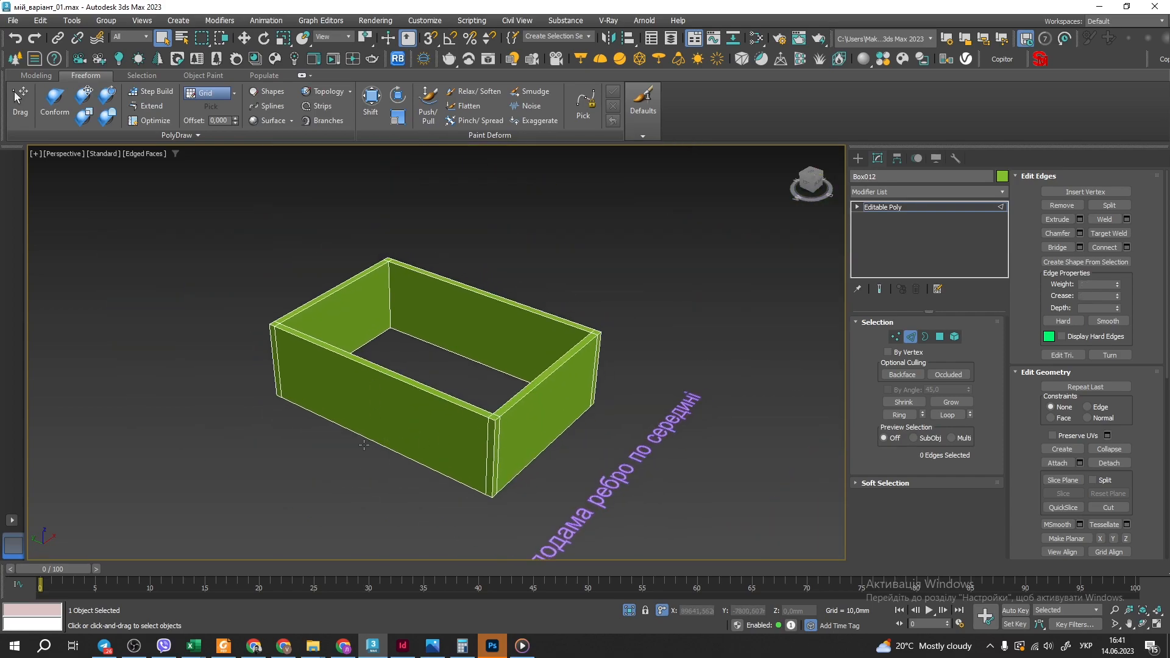
Connect the ring of lengthwise edges on the long front wall to add a vertical edge loop at its middle
{"action": "scroll", "coordinate": [381, 447], "scroll_direction": "up", "scroll_amount": 2}
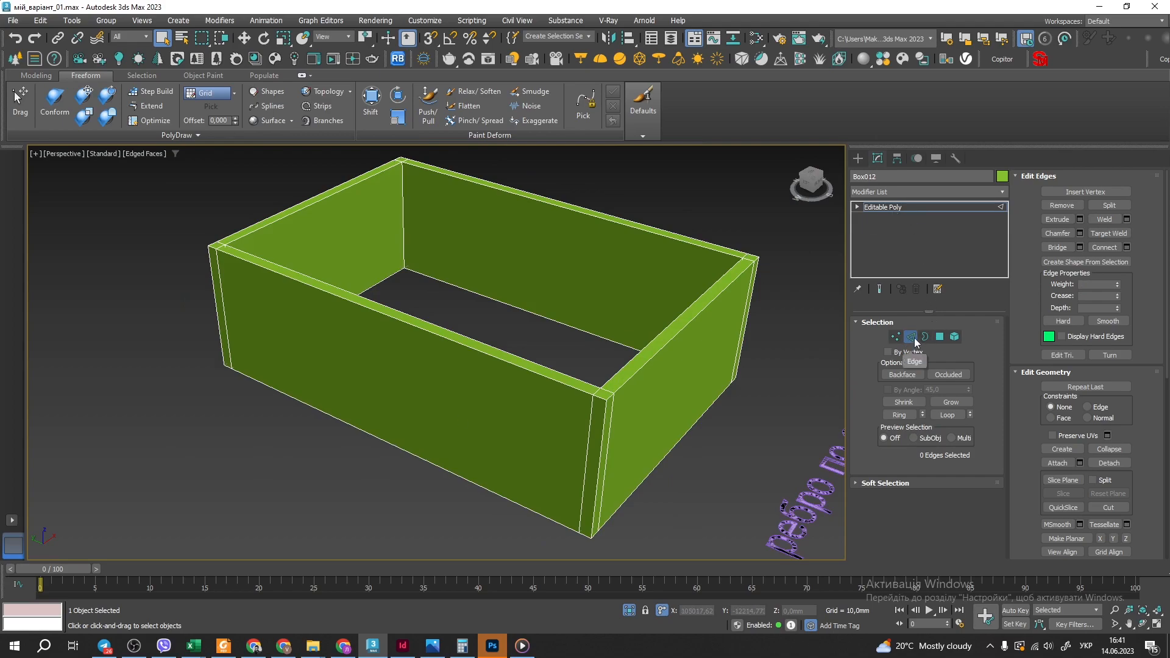
{"action": "left_click", "coordinate": [408, 329]}
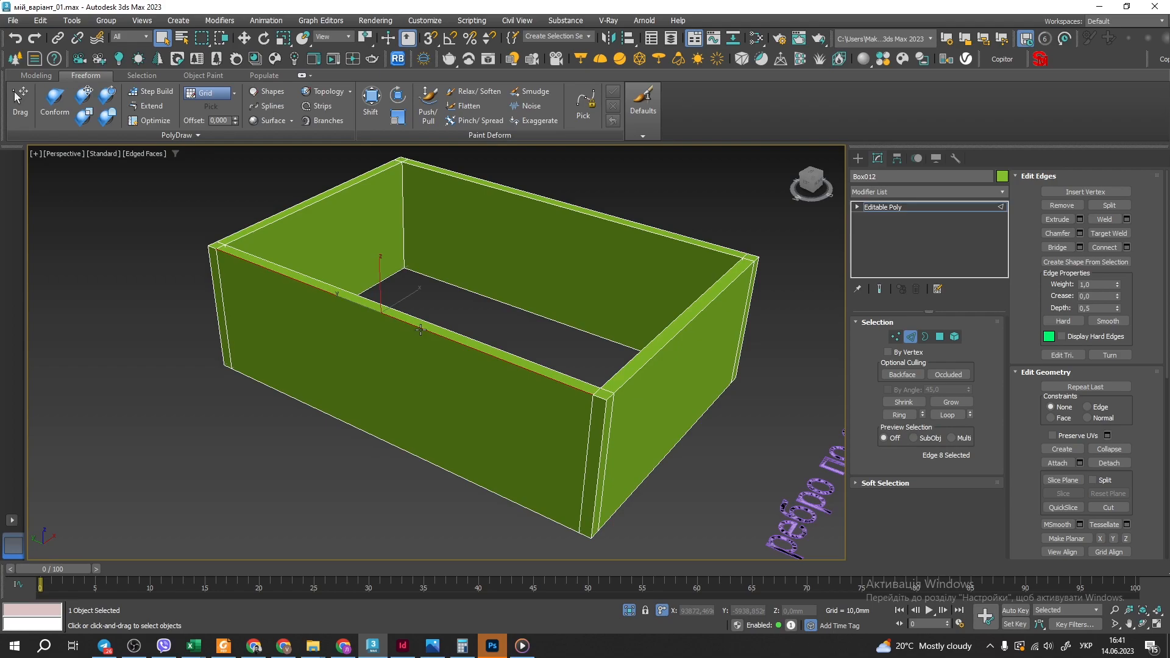
{"action": "left_click", "coordinate": [902, 413]}
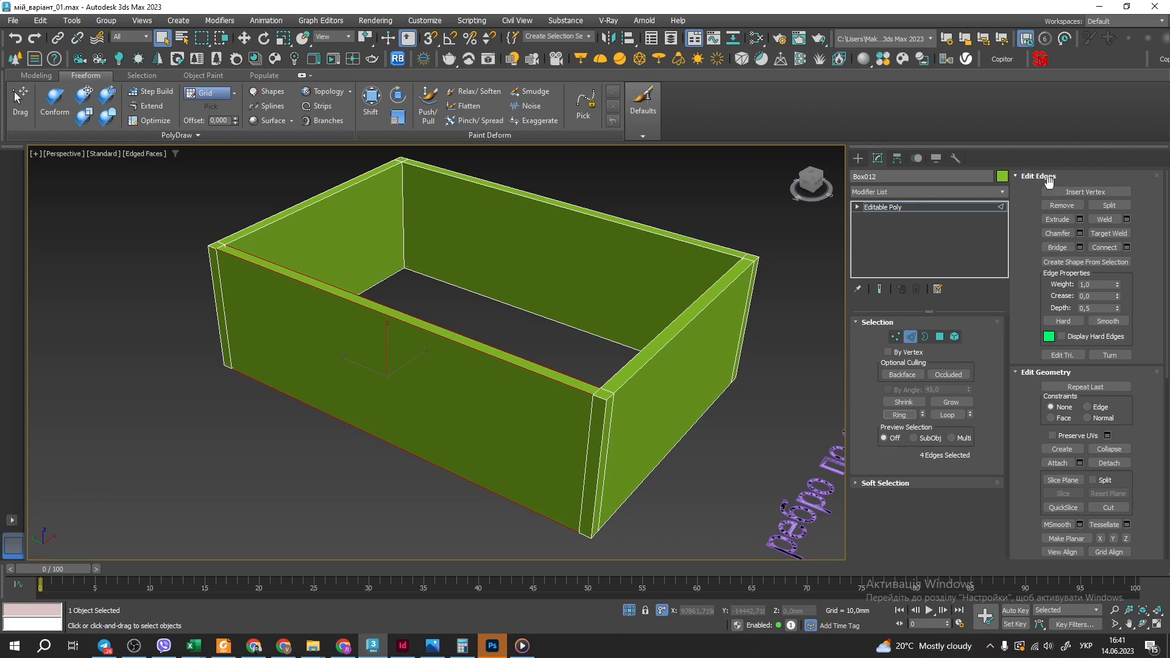
{"action": "left_click", "coordinate": [1111, 249]}
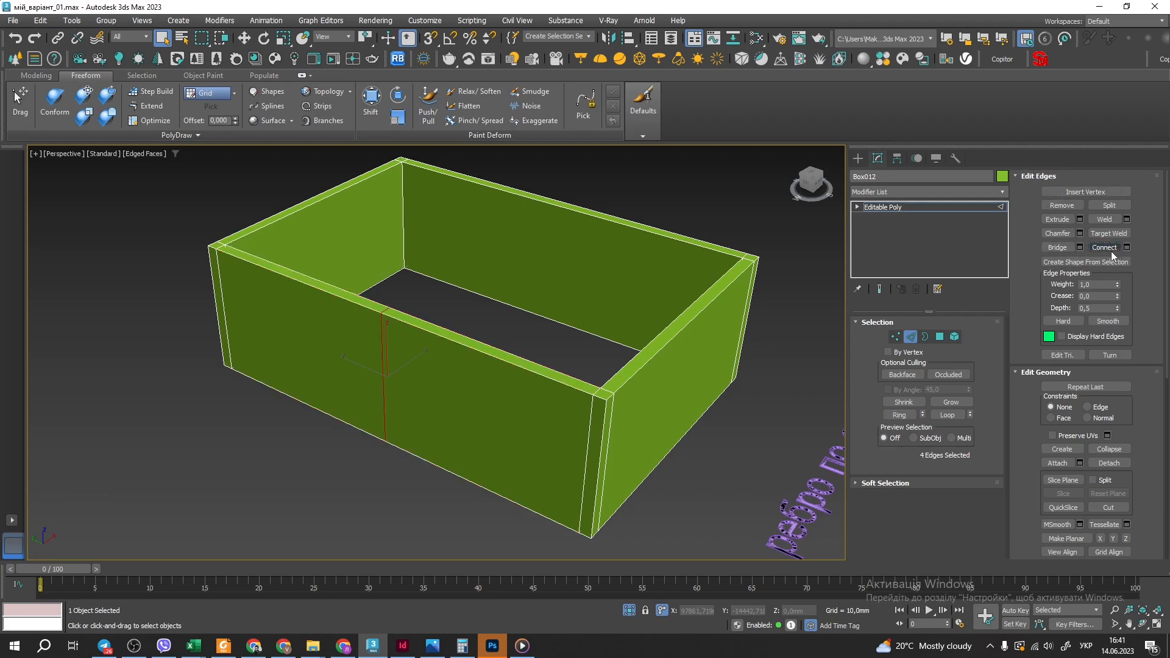
{"action": "left_click", "coordinate": [306, 437]}
Chamfer the middle edge loop of the long front wall by 500 mm
{"action": "scroll", "coordinate": [389, 315], "scroll_direction": "up", "scroll_amount": 4}
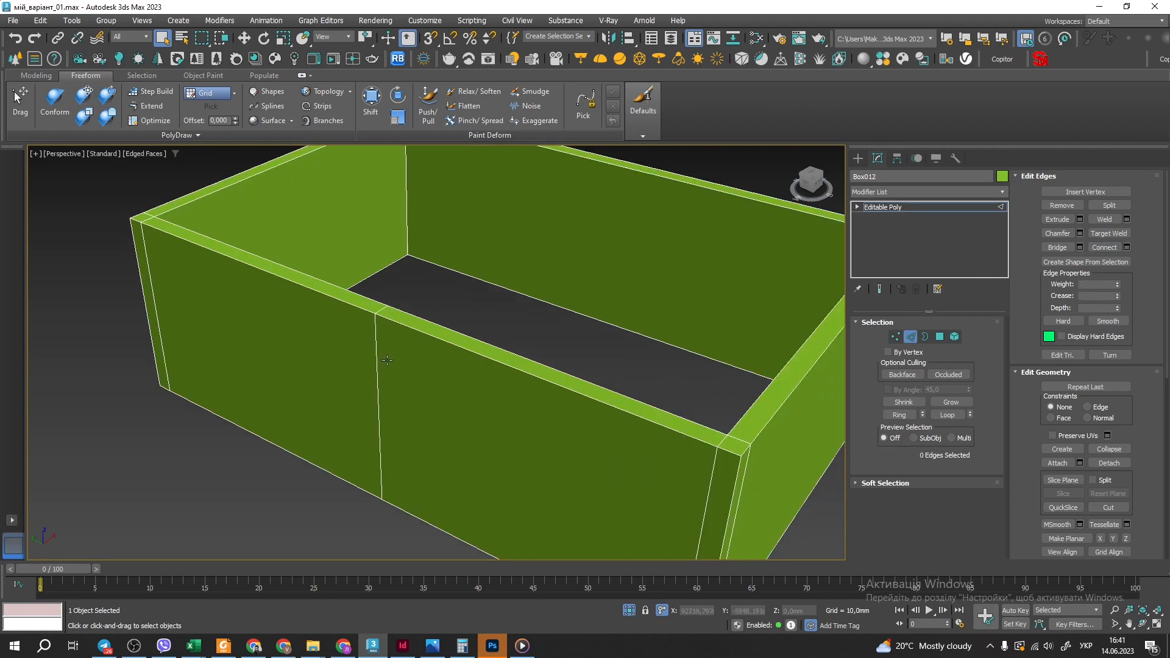
{"action": "scroll", "coordinate": [387, 357], "scroll_direction": "down", "scroll_amount": 3}
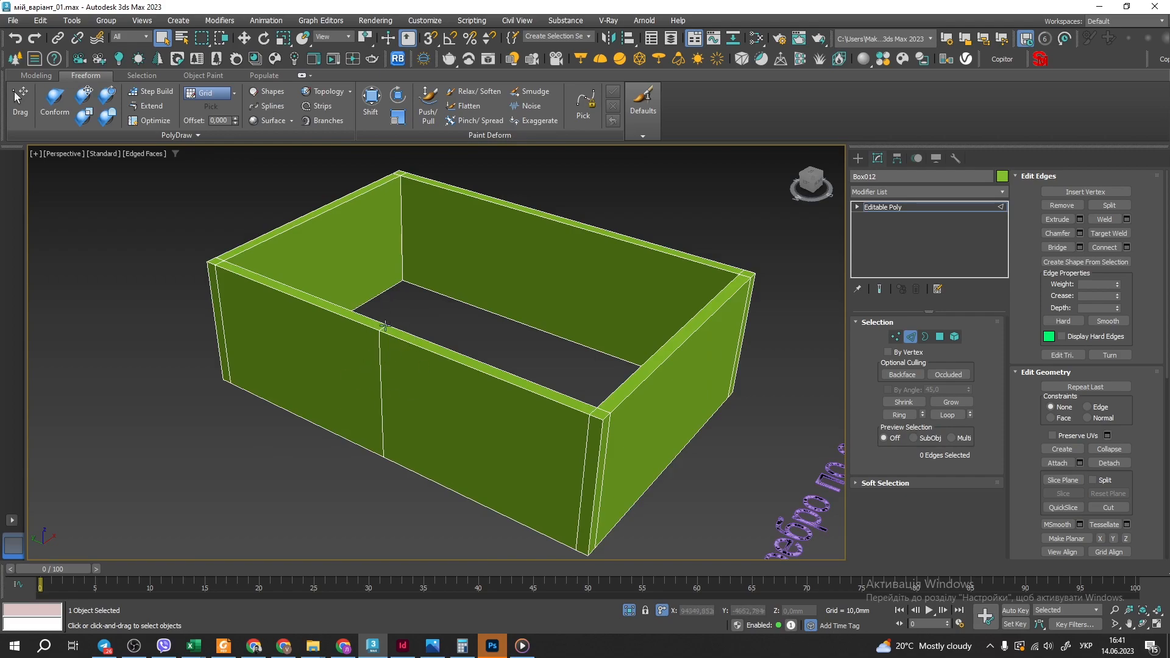
{"action": "middle_click_drag", "start_coordinate": [373, 329], "coordinate": [351, 322], "text": "alt"}
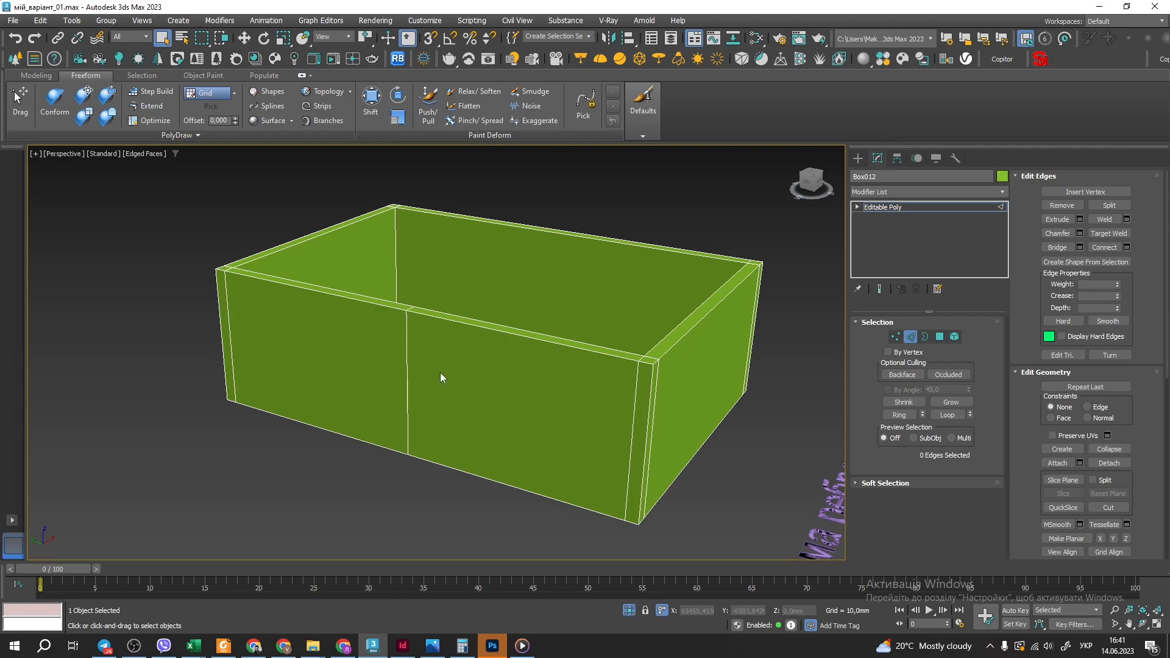
{"action": "scroll", "coordinate": [407, 340], "scroll_direction": "up", "scroll_amount": 3}
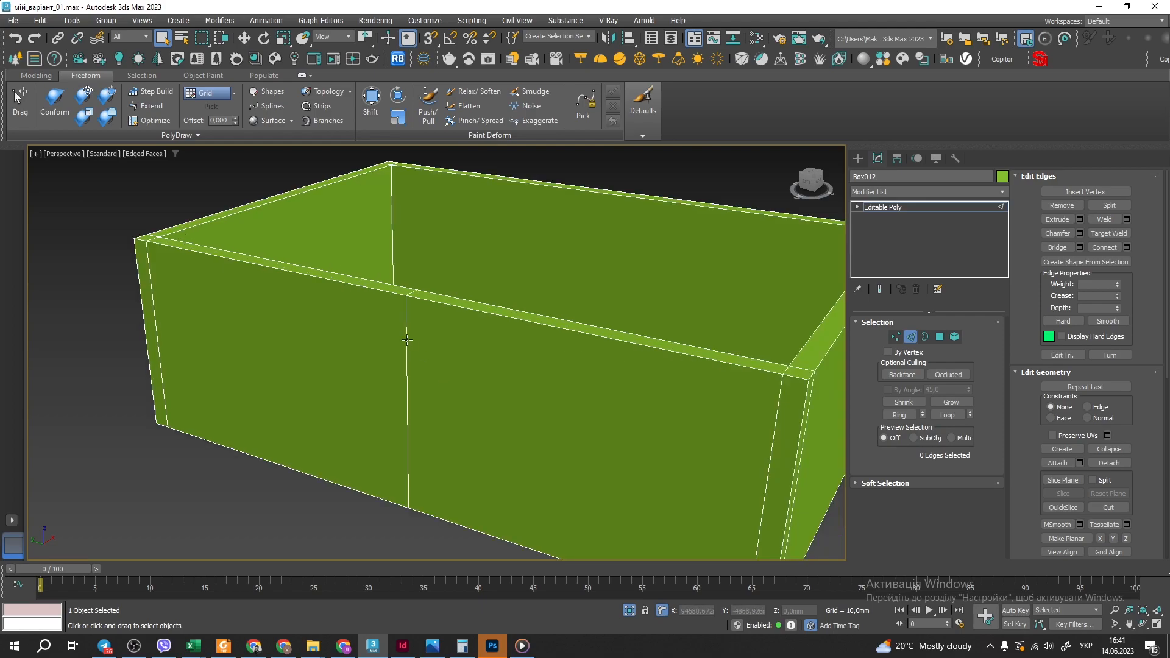
{"action": "double_click", "coordinate": [408, 340]}
{"action": "middle_click_drag", "start_coordinate": [407, 340], "coordinate": [468, 327], "text": "alt"}
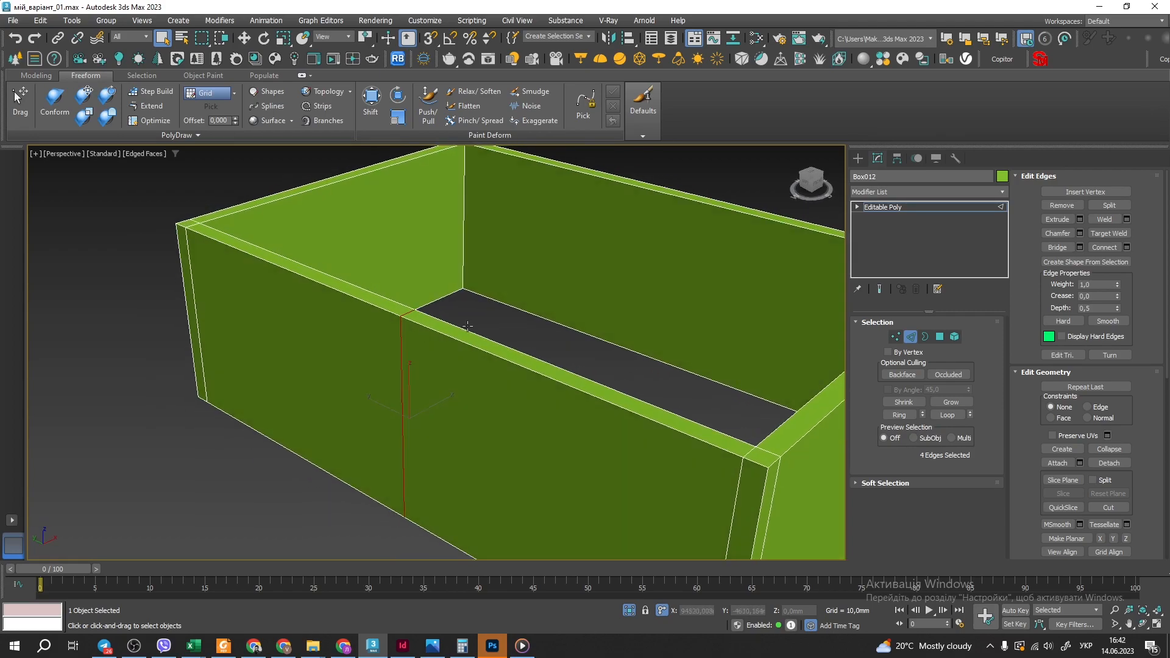
{"action": "left_click", "coordinate": [1080, 233]}
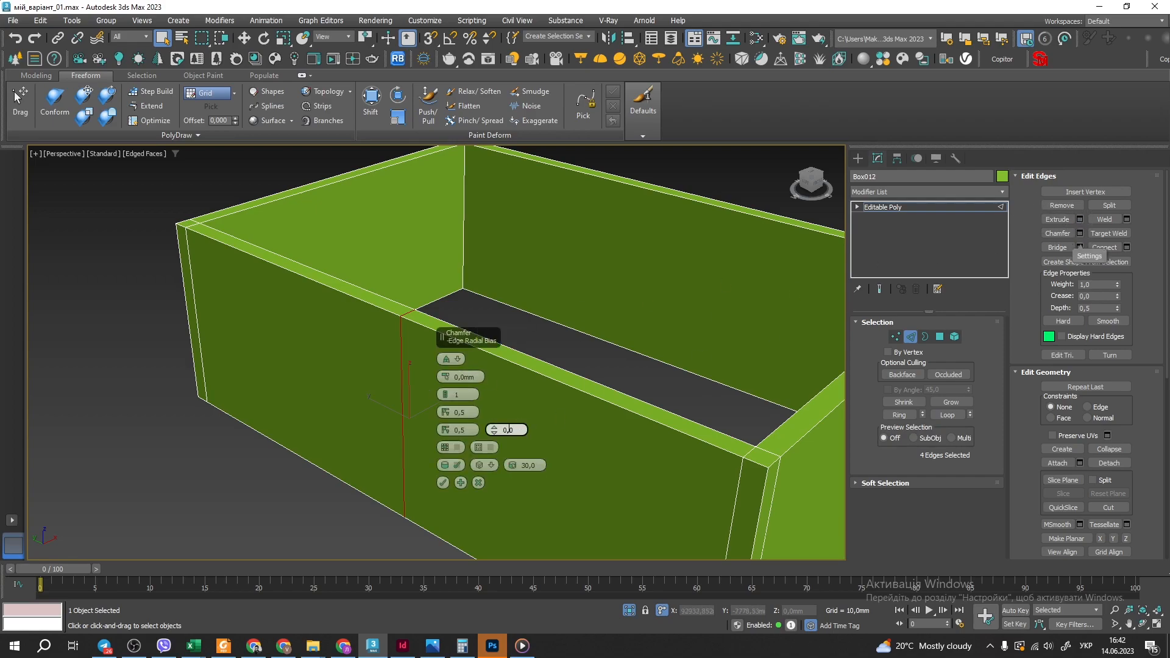
{"action": "left_click", "coordinate": [465, 376]}
{"action": "type", "text": "500"}
{"action": "left_click", "coordinate": [442, 483]}
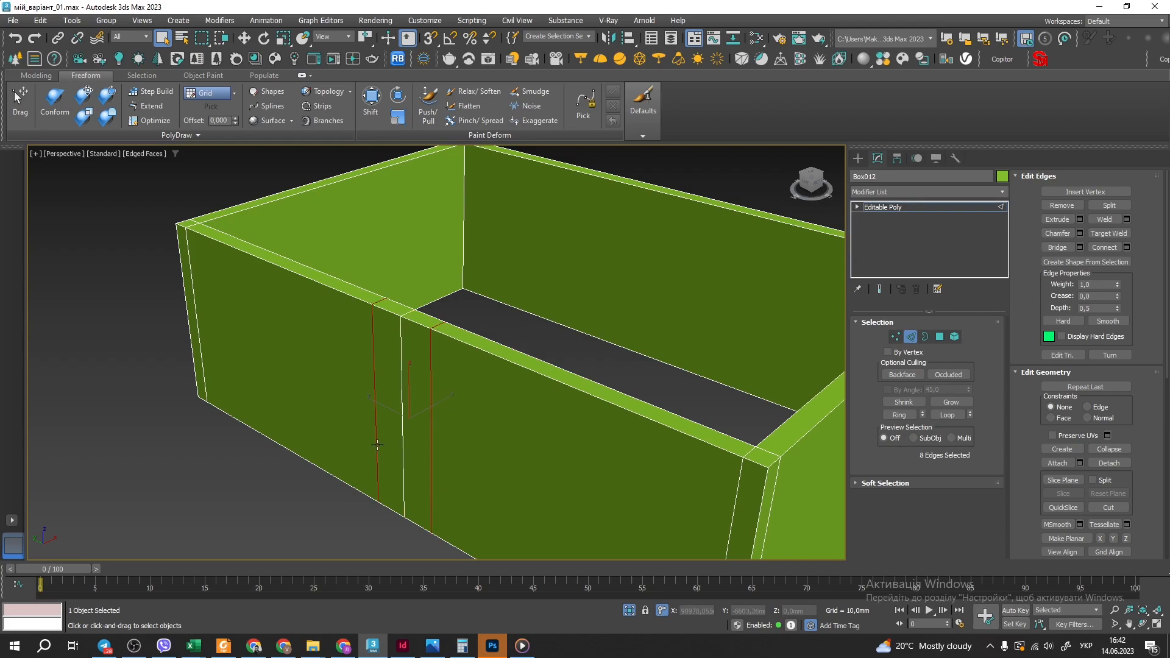
Connect the lengthwise edge rings on both sides of the chamfered strip to add a vertical edge loop in each half of the front wall
{"action": "scroll", "coordinate": [401, 409], "scroll_direction": "up", "scroll_amount": 2}
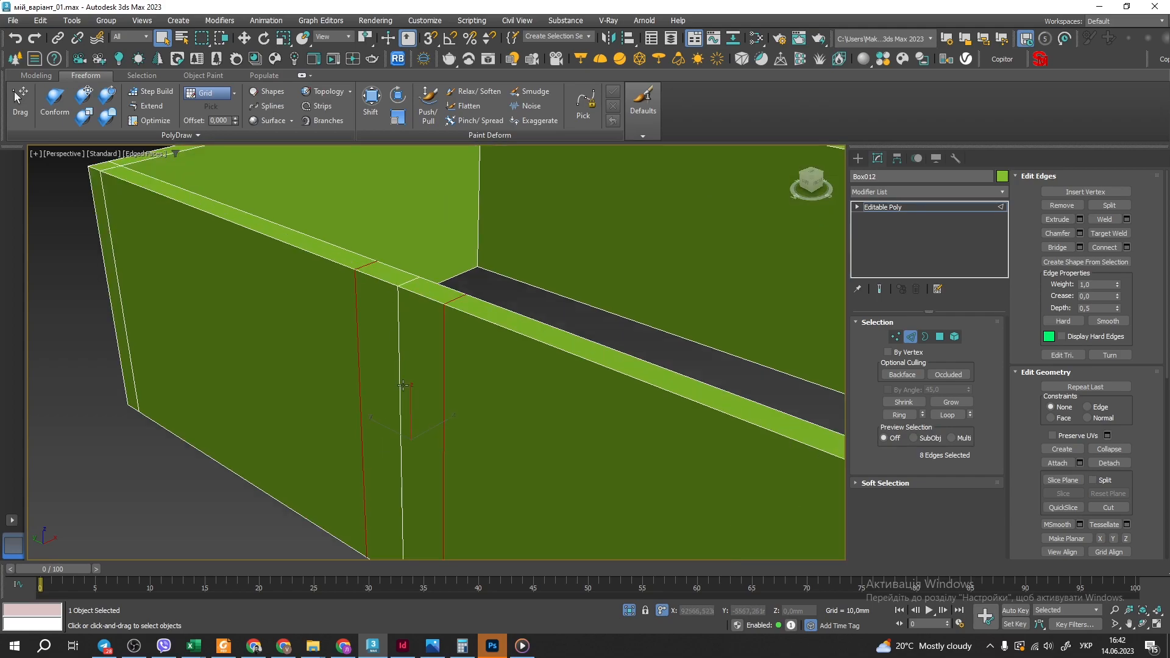
{"action": "scroll", "coordinate": [400, 354], "scroll_direction": "down", "scroll_amount": 3}
{"action": "scroll", "coordinate": [401, 357], "scroll_direction": "up", "scroll_amount": 3}
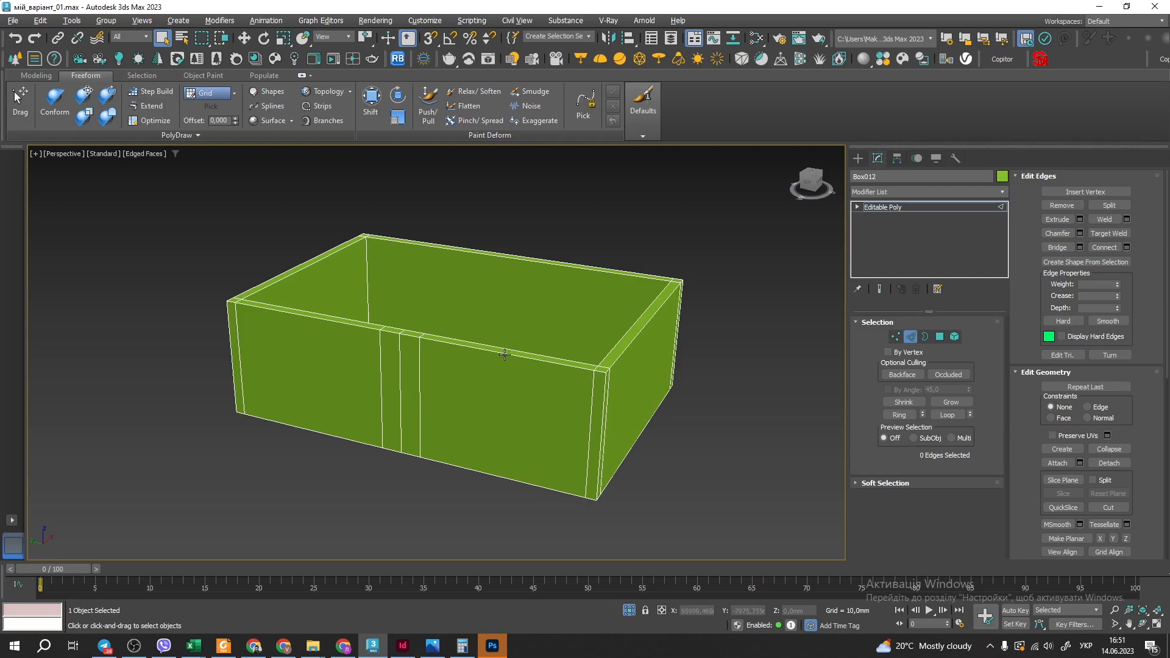
{"action": "left_click", "coordinate": [504, 353]}
{"action": "left_click", "coordinate": [321, 318], "text": "ctrl"}
{"action": "left_click", "coordinate": [902, 416]}
{"action": "scroll", "coordinate": [438, 383], "scroll_direction": "up", "scroll_amount": 2}
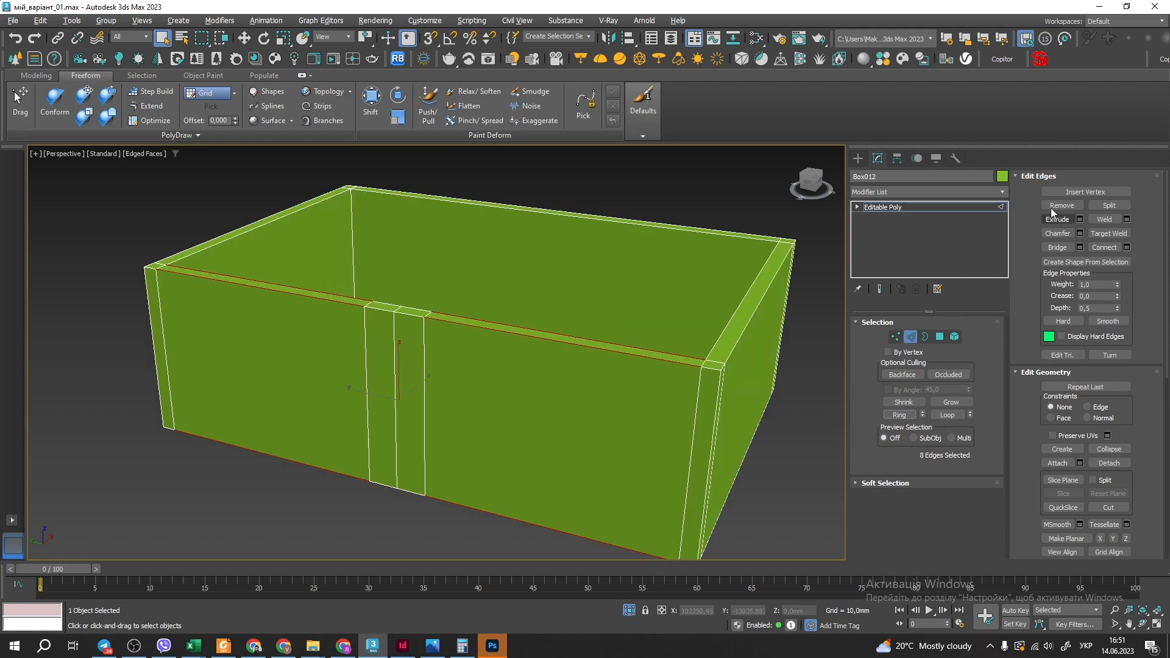
{"action": "left_click", "coordinate": [1107, 248]}
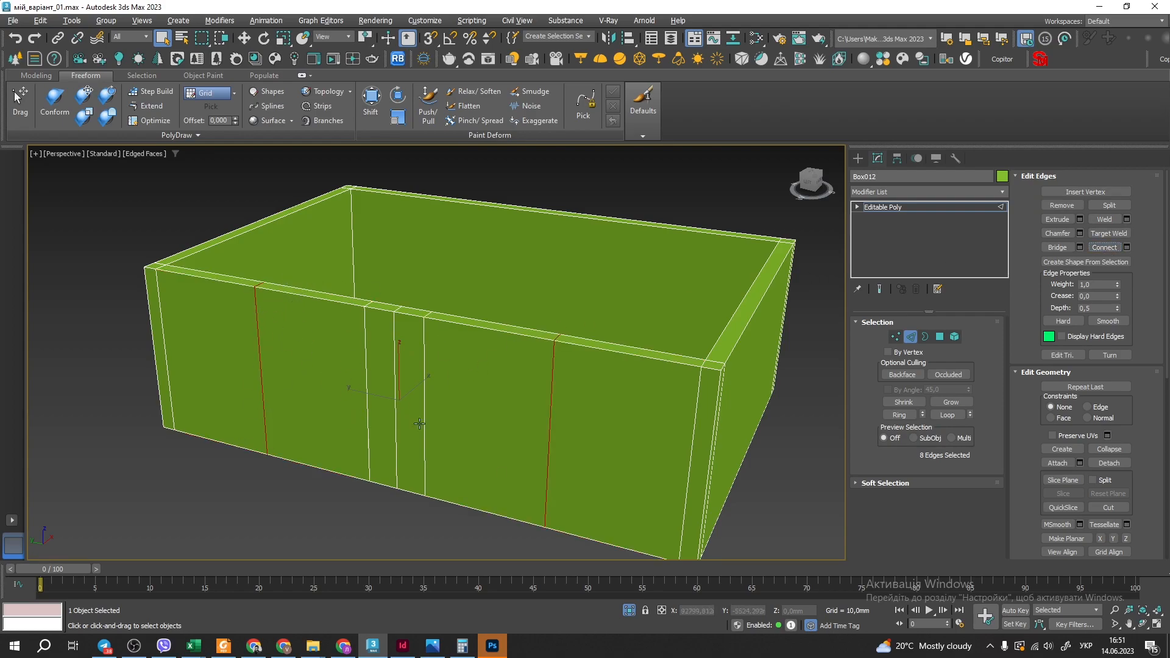
{"action": "middle_click_drag", "start_coordinate": [451, 439], "coordinate": [459, 443], "text": "alt"}
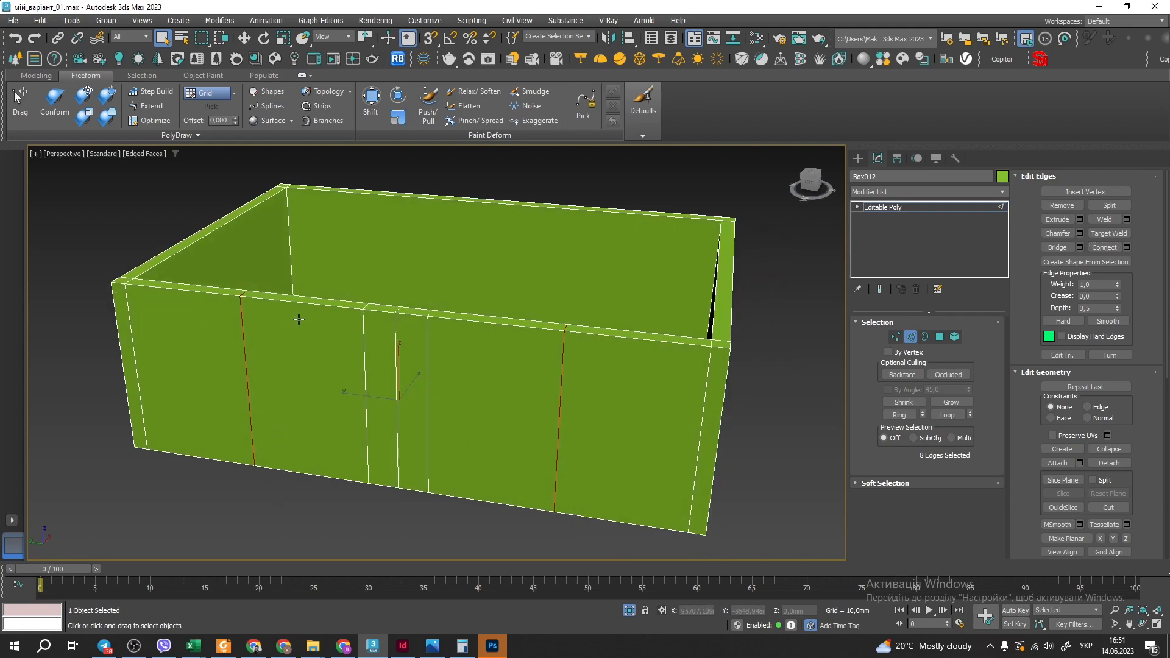
{"action": "left_click", "coordinate": [246, 504]}
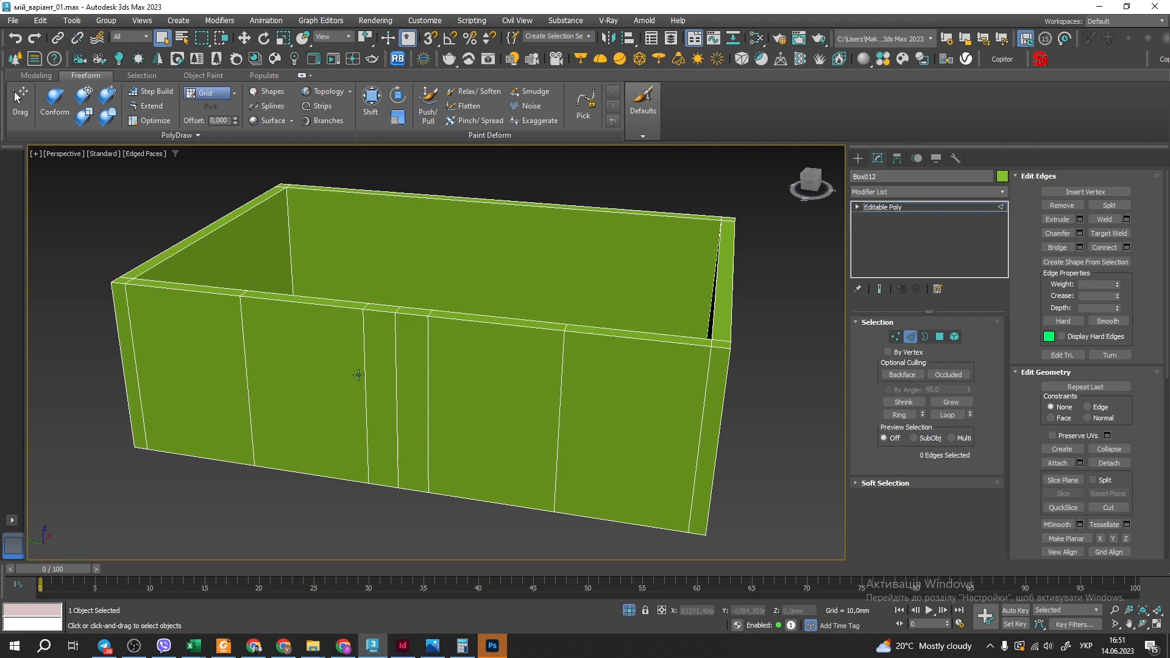
Mark the two front wall polygons beside the middle strip in polygon editing and examine the wall from the inside
{"action": "key", "text": "4"}
{"action": "left_click", "coordinate": [321, 406]}
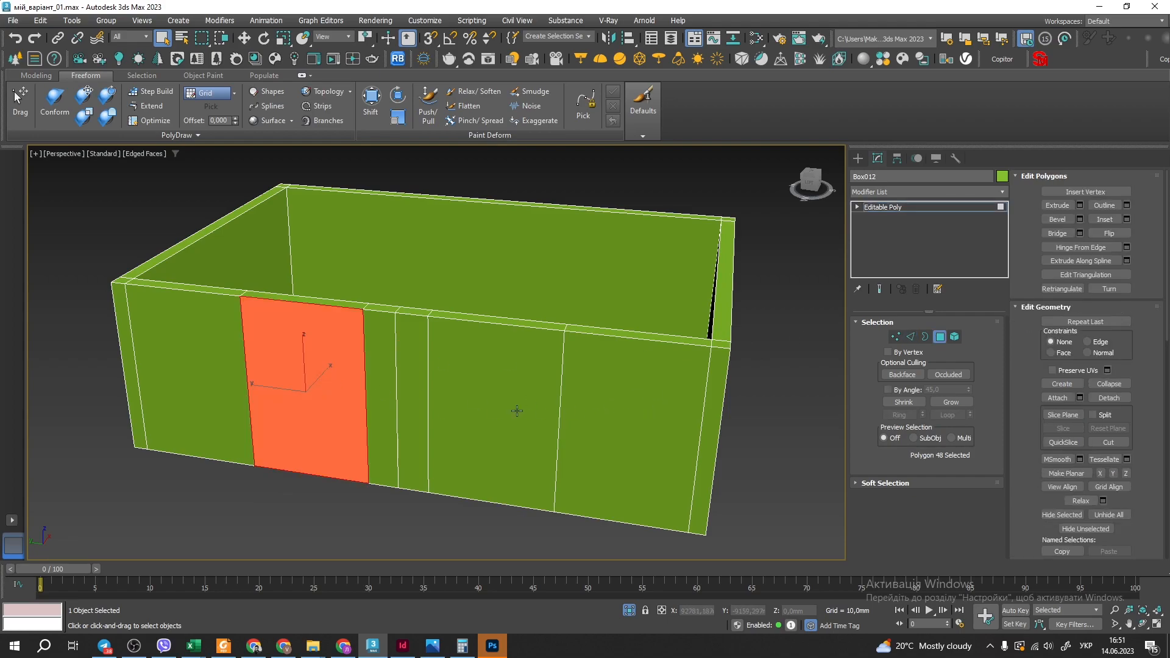
{"action": "left_click", "coordinate": [490, 410], "text": "ctrl"}
{"action": "middle_click_drag", "start_coordinate": [540, 361], "coordinate": [383, 374], "text": "alt"}
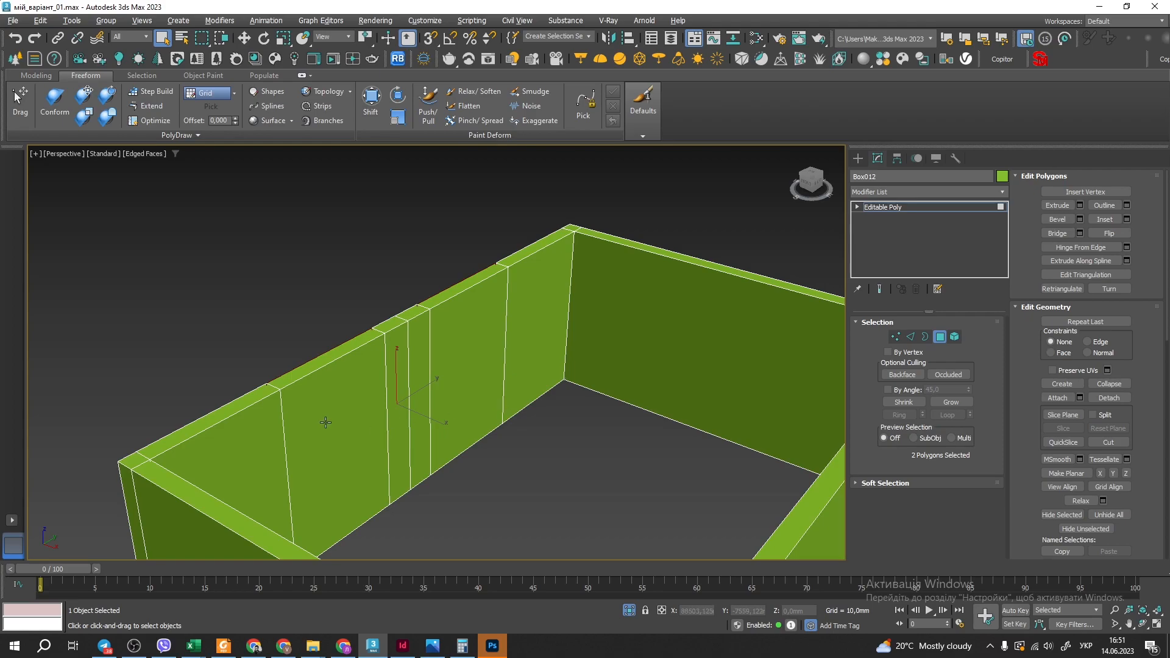
{"action": "middle_click_drag", "start_coordinate": [340, 404], "coordinate": [480, 397], "text": "alt"}
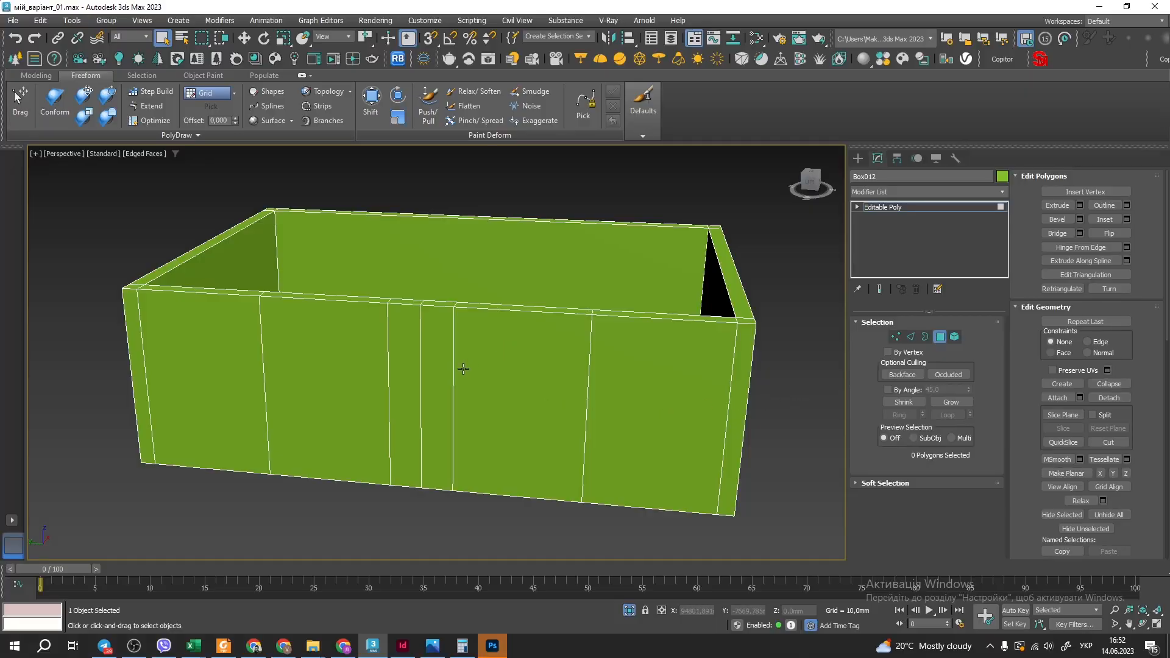
{"action": "left_click", "coordinate": [529, 466]}
Connect the ring of vertical edges to add a horizontal edge loop around the walls, and activate the Move tool
{"action": "key", "text": "2"}
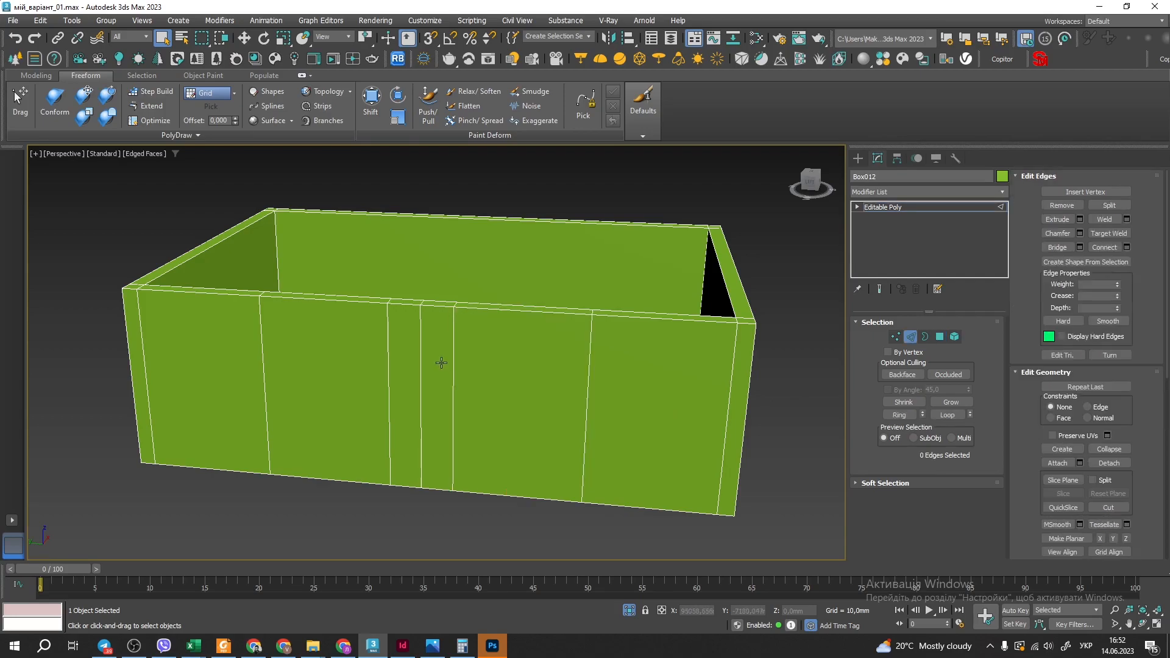
{"action": "left_click", "coordinate": [456, 354]}
{"action": "left_click", "coordinate": [453, 370]}
{"action": "left_click", "coordinate": [899, 414]}
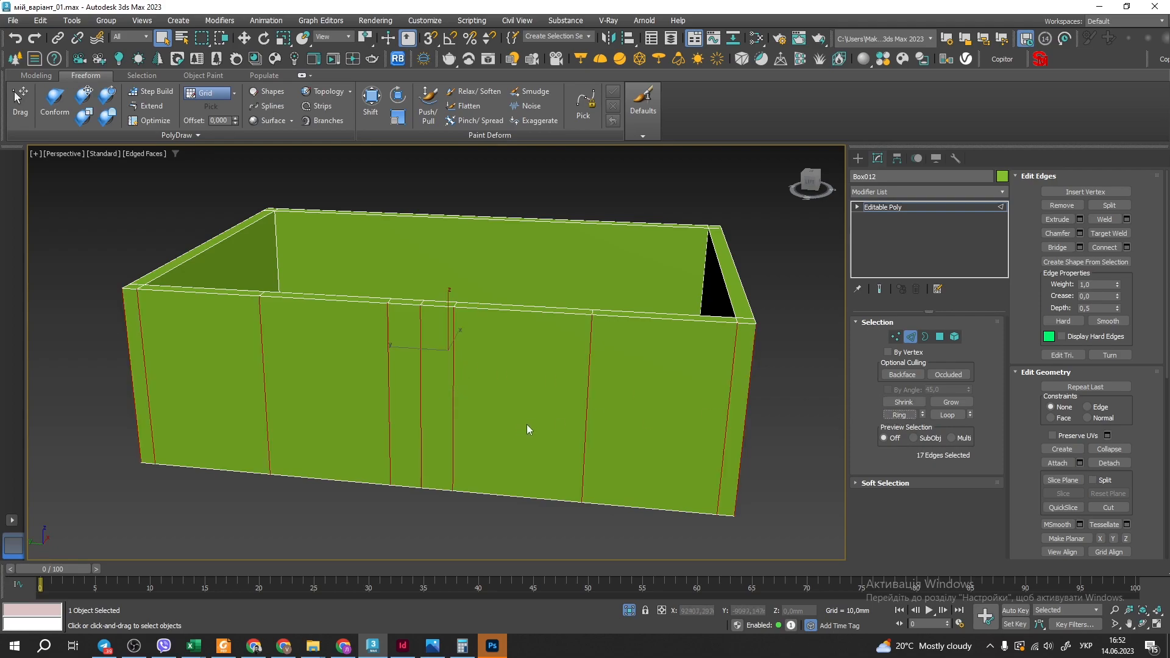
{"action": "left_click", "coordinate": [1109, 248]}
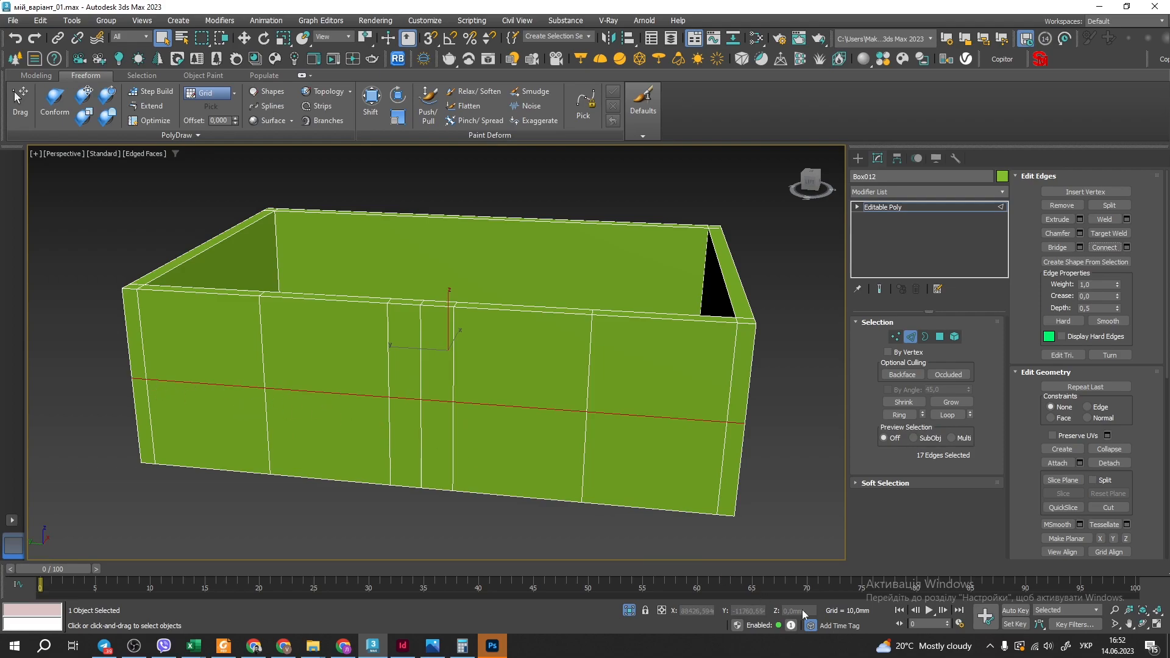
{"action": "left_click", "coordinate": [573, 411]}
{"action": "double_click", "coordinate": [629, 408]}
{"action": "left_click", "coordinate": [913, 337]}
{"action": "left_click", "coordinate": [243, 38]}
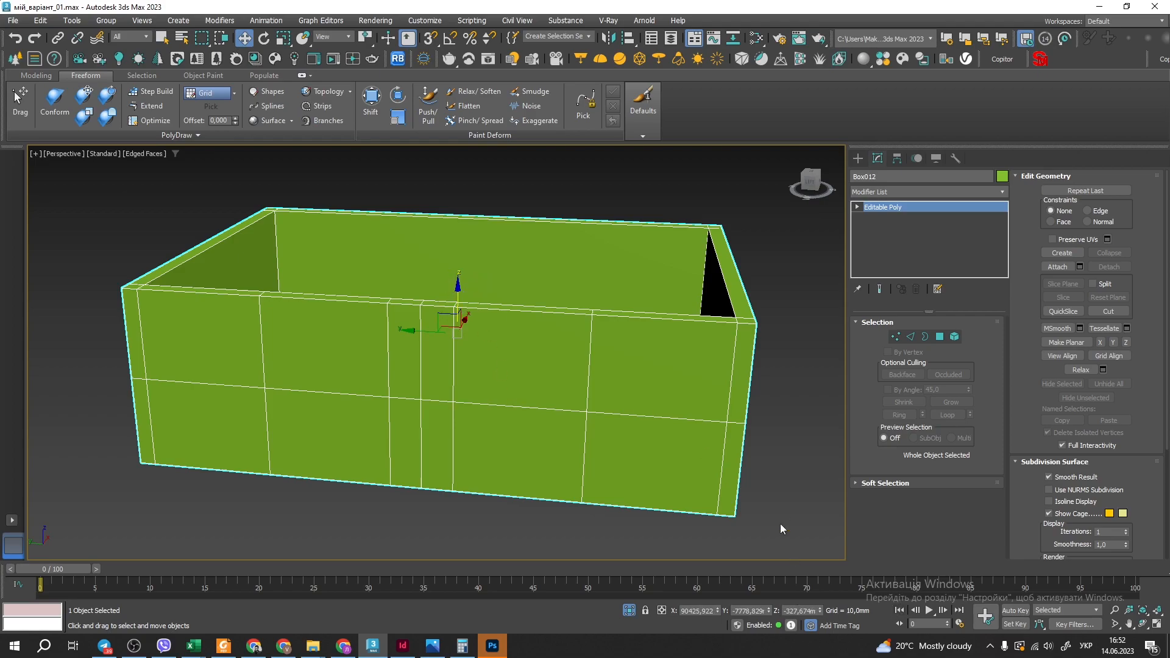
Raise the horizontal edge loop to about 2119 mm in Z, then try moving it above the wall tops and undo that move
{"action": "key", "text": "2"}
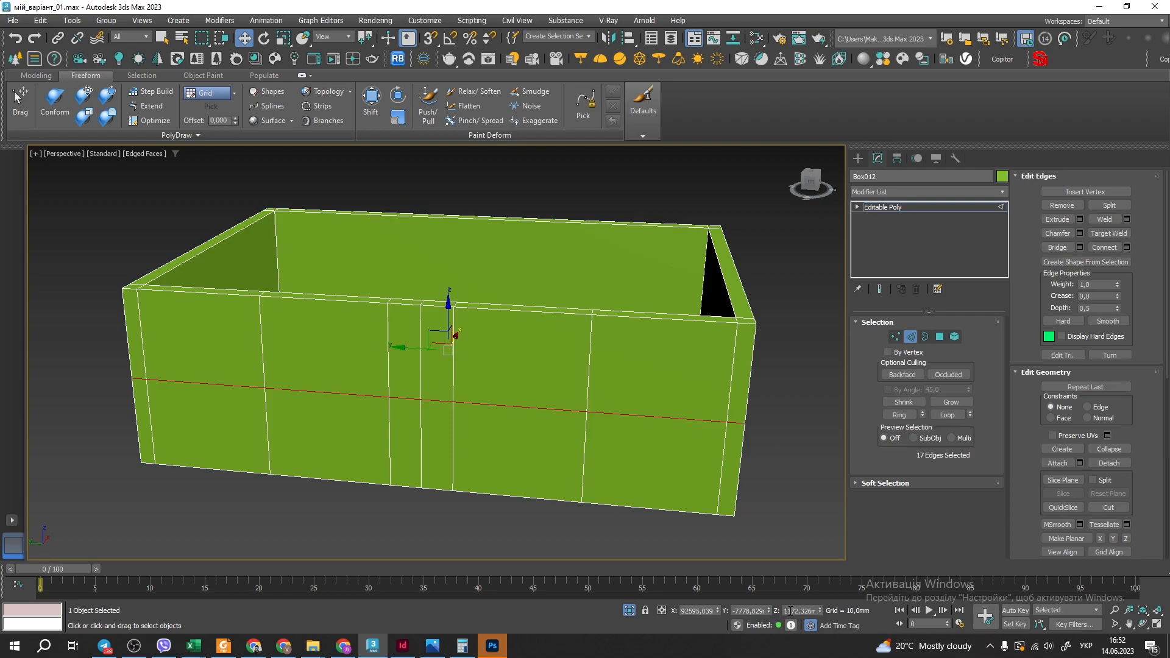
{"action": "left_click_drag", "start_coordinate": [820, 611], "coordinate": [815, 554]}
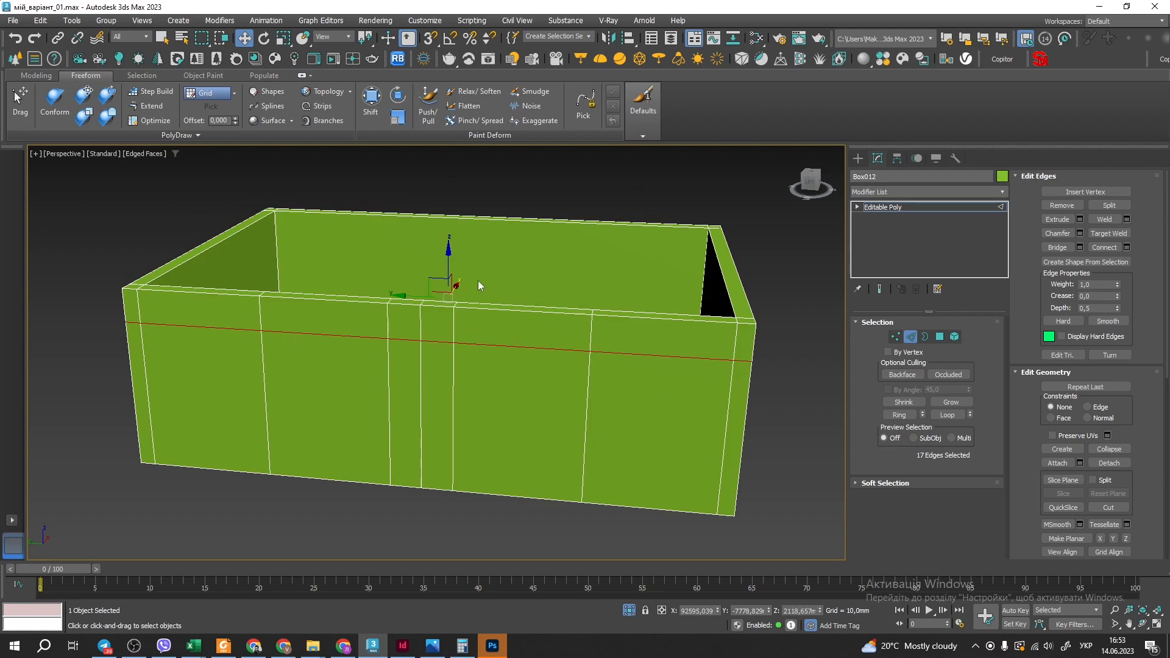
{"action": "left_click_drag", "start_coordinate": [446, 260], "coordinate": [443, 178]}
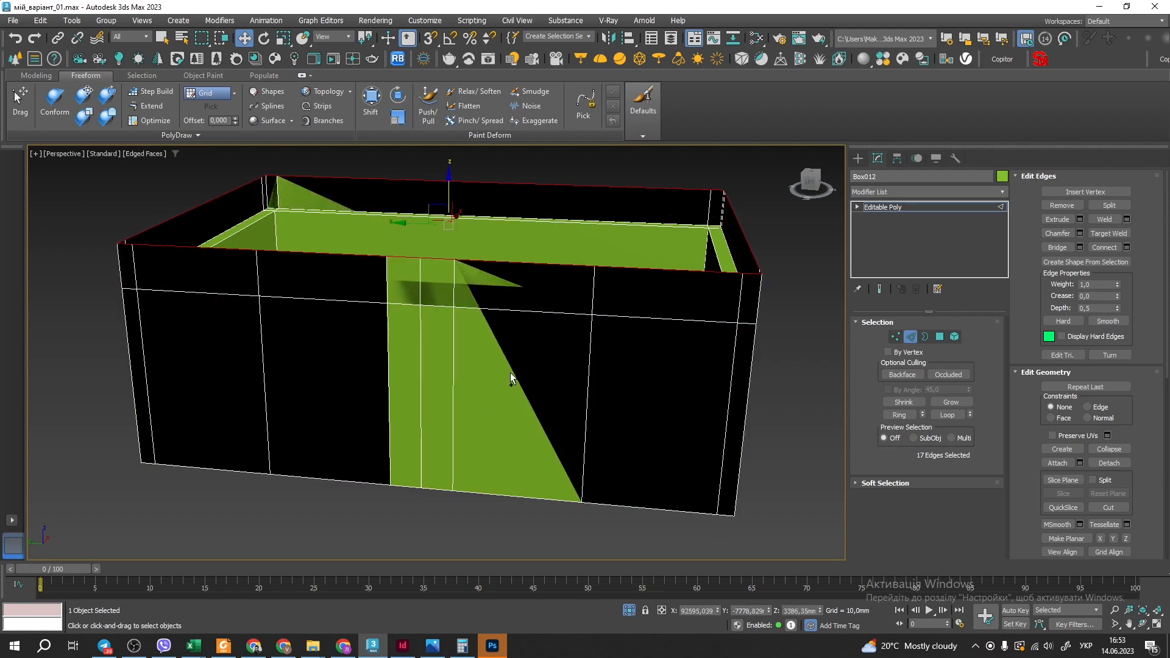
{"action": "key", "text": "ctrl+z"}
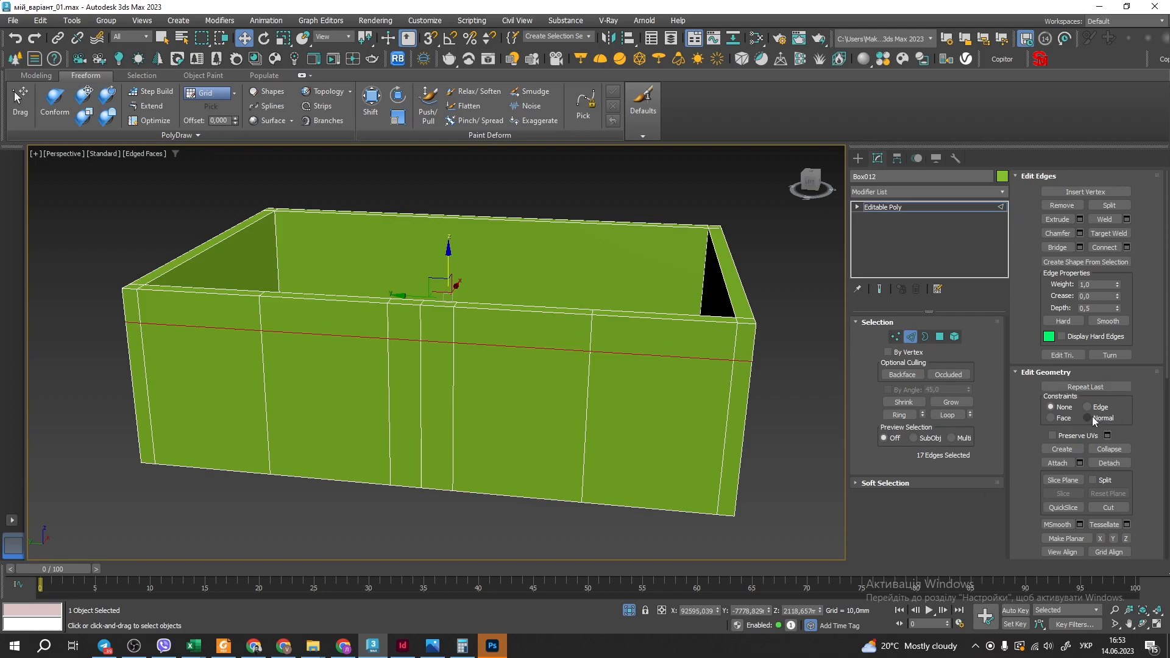
Turn on the Edge constraint and try sliding the horizontal edge loop down to the base of the walls
{"action": "left_click", "coordinate": [1014, 373]}
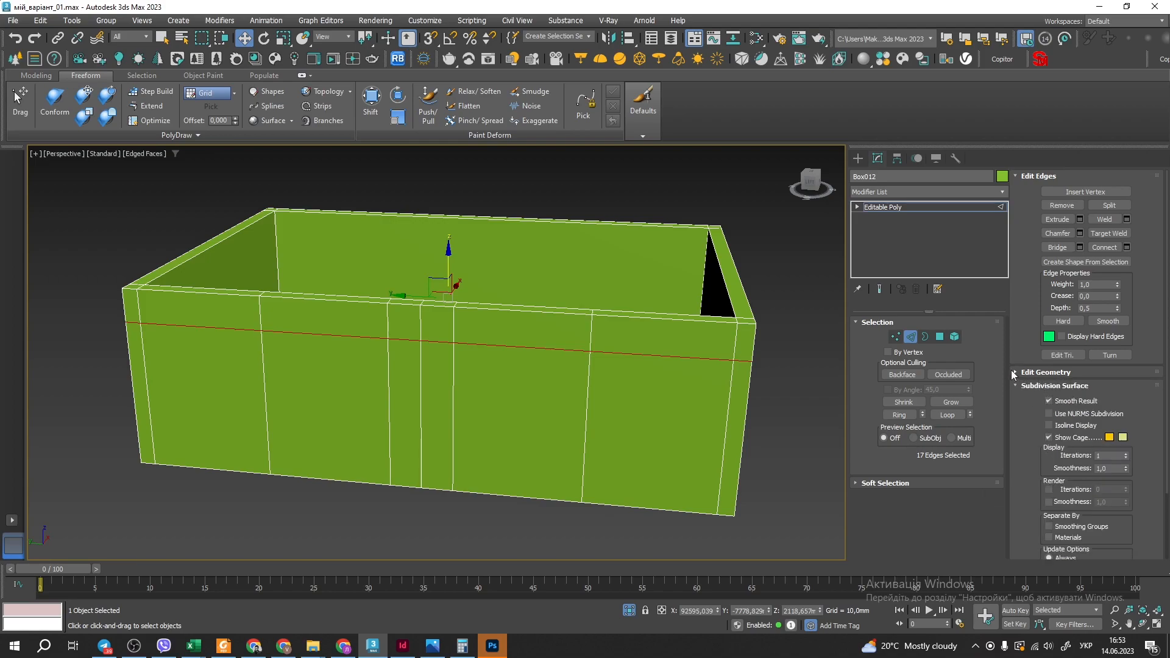
{"action": "left_click", "coordinate": [1016, 368]}
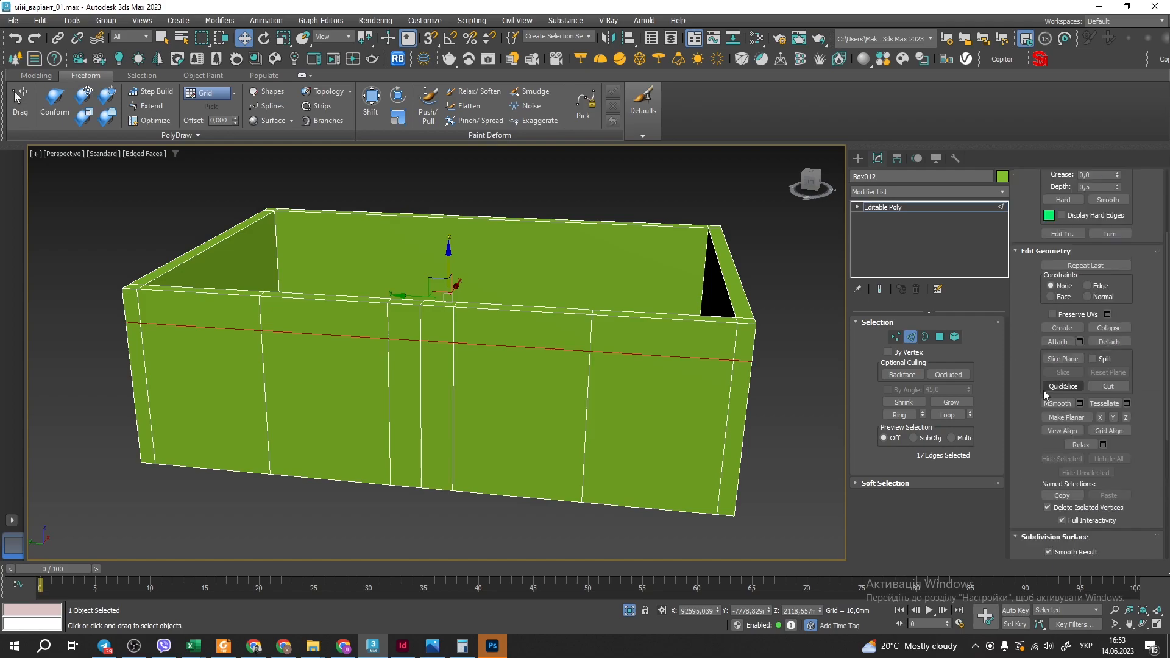
{"action": "left_click", "coordinate": [1090, 286]}
{"action": "left_click_drag", "start_coordinate": [459, 278], "coordinate": [496, 533]}
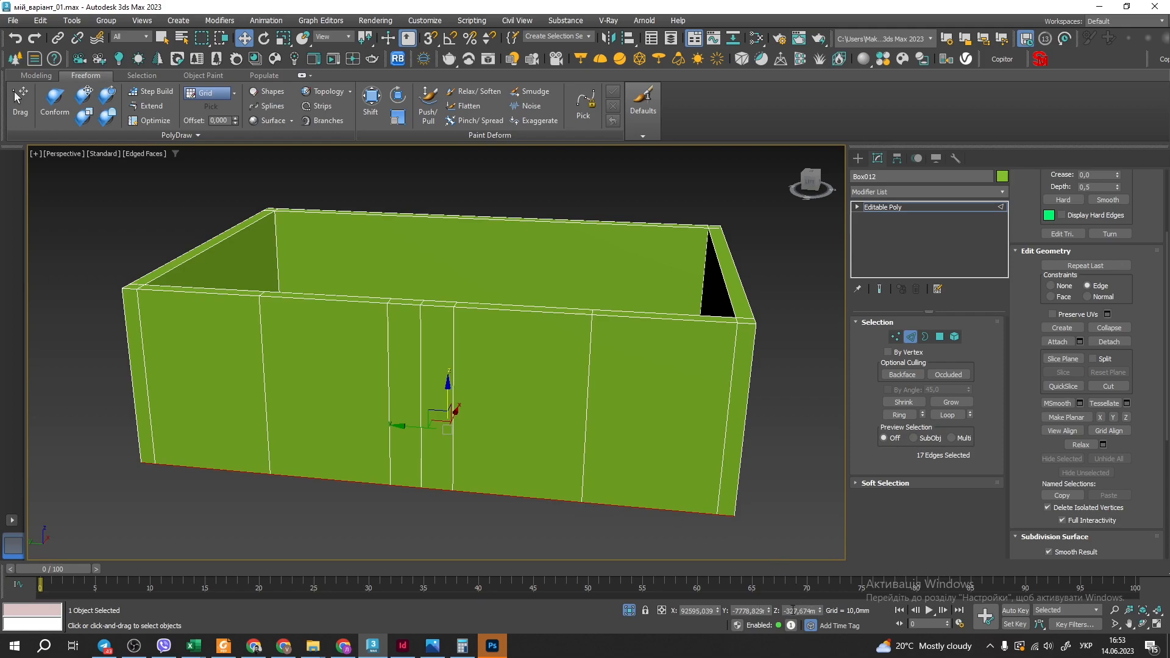
{"action": "left_click_drag", "start_coordinate": [817, 613], "coordinate": [819, 608]}
{"action": "left_click", "coordinate": [523, 542]}
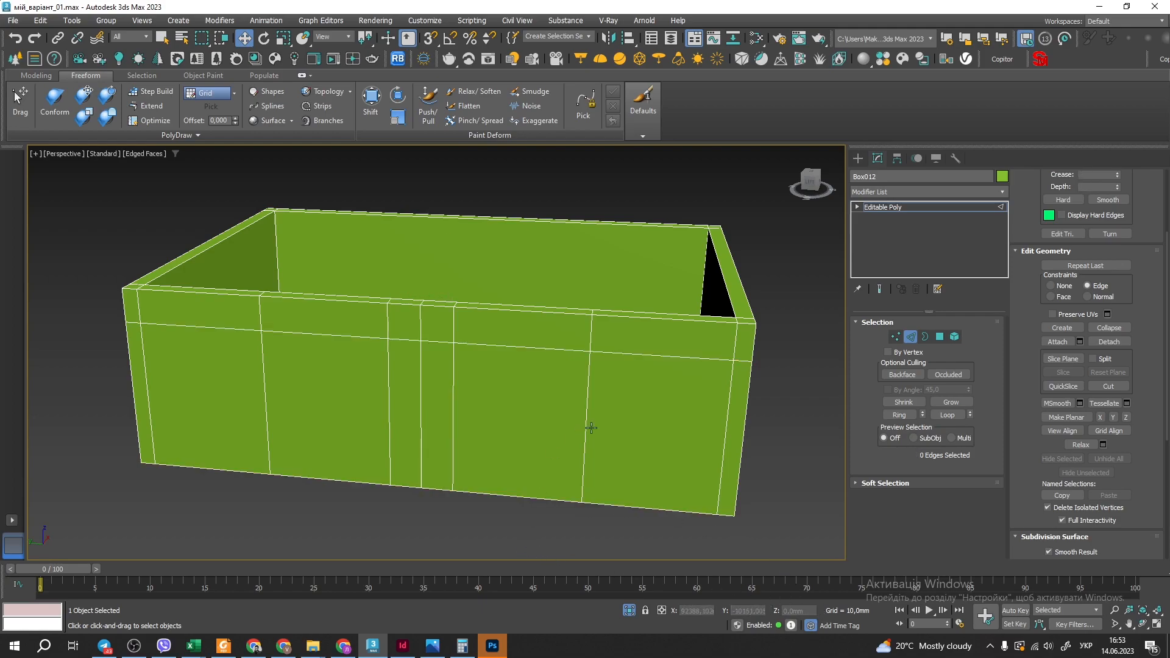
Leave edge editing and set the whole room object's Z position to 0 mm
{"action": "left_click", "coordinate": [910, 336]}
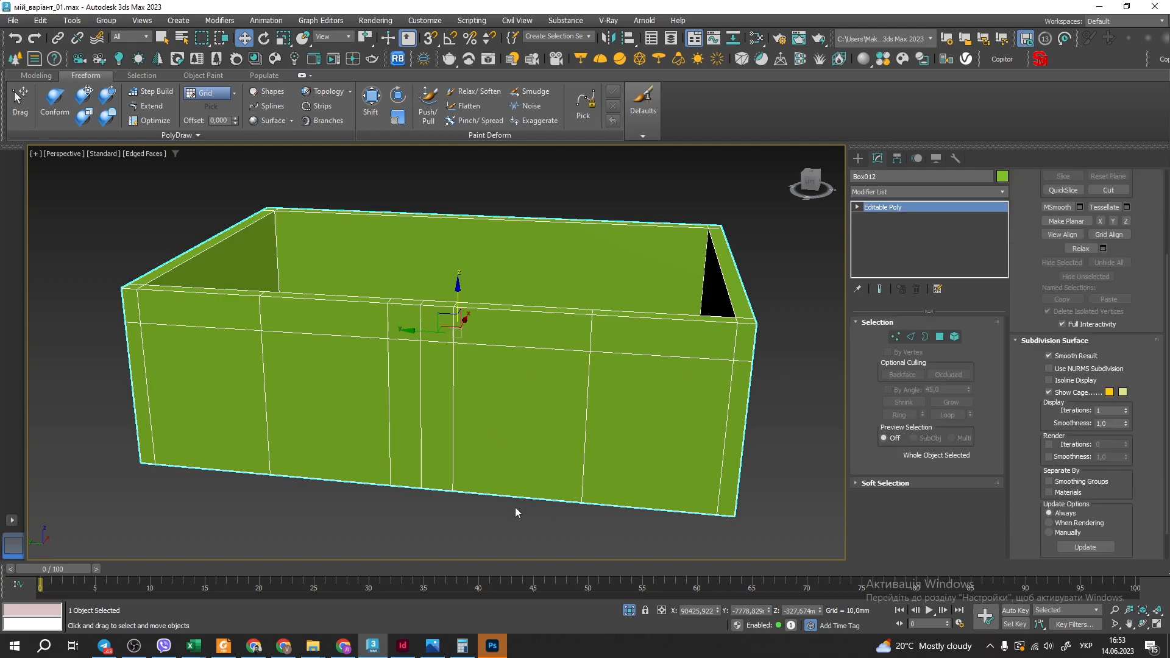
{"action": "left_click", "coordinate": [544, 525]}
{"action": "left_click", "coordinate": [547, 487]}
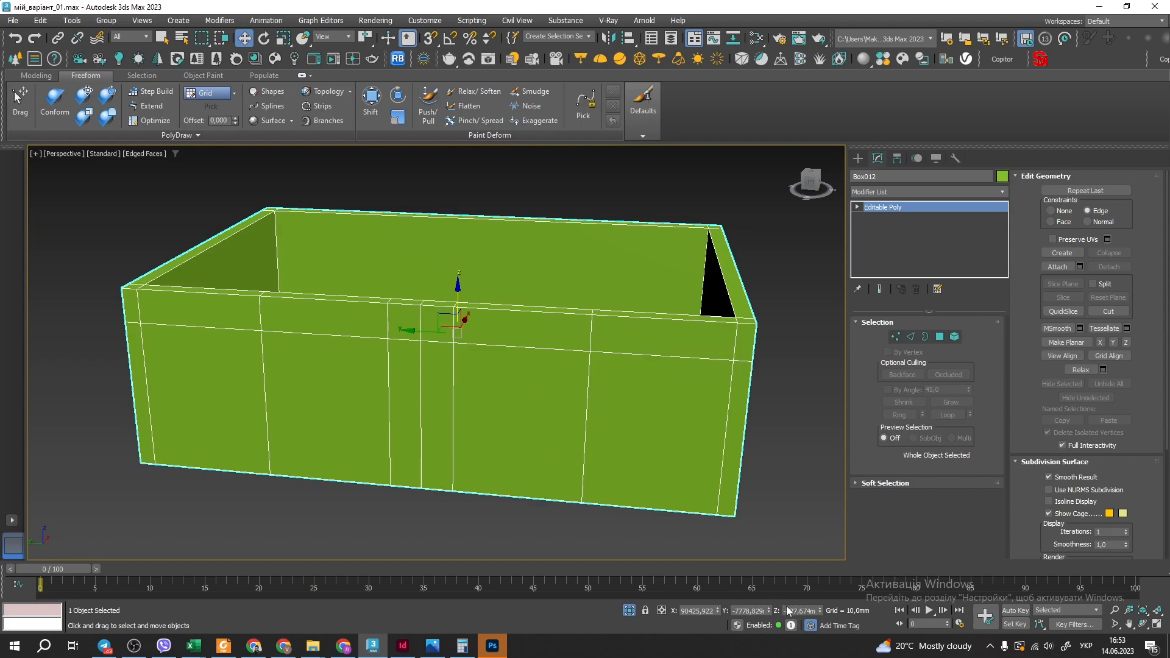
{"action": "double_click", "coordinate": [804, 611]}
{"action": "type", "text": "0"}
{"action": "key", "text": "Return"}
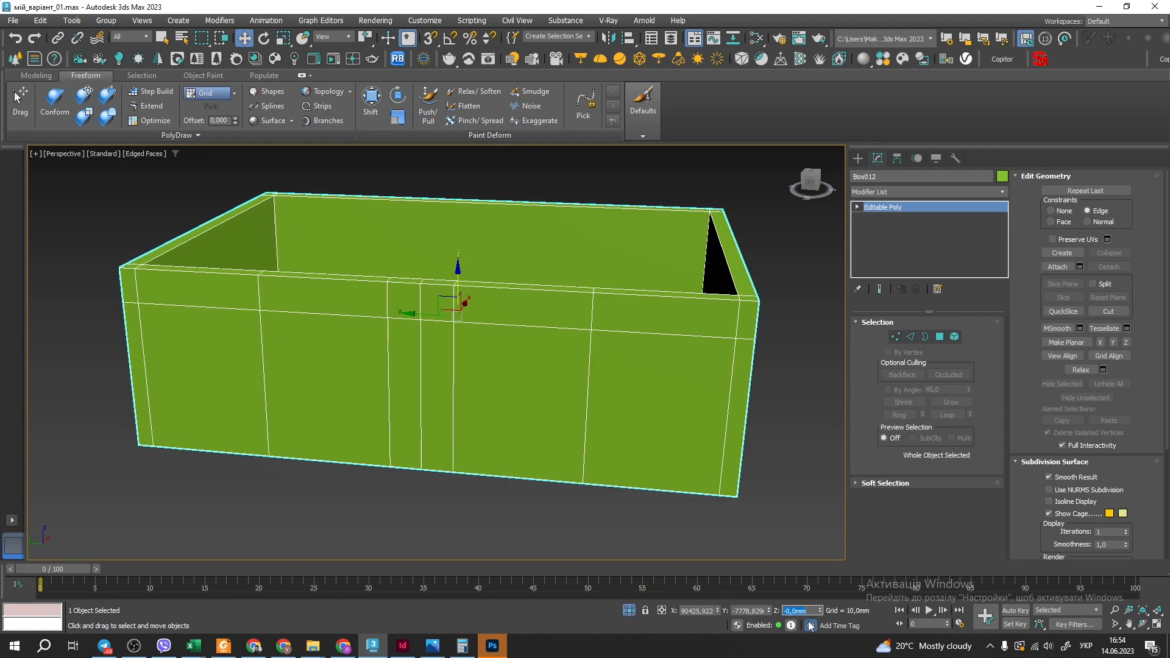
{"action": "left_click", "coordinate": [550, 534]}
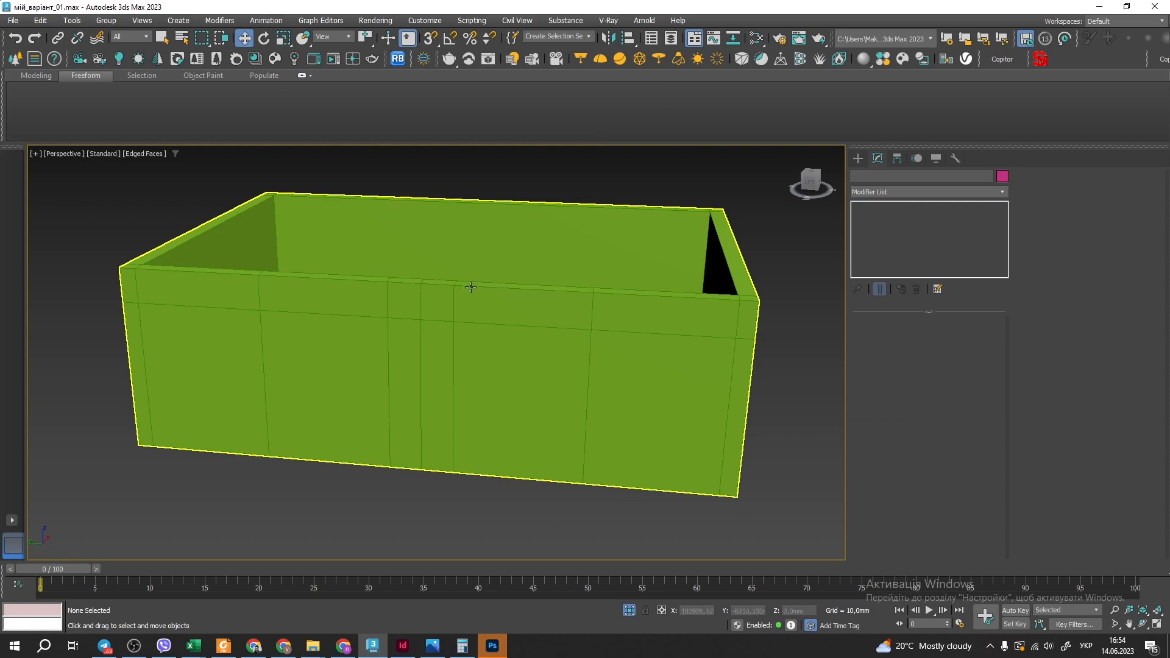
Slide the horizontal edge loop down to the base of the walls and set its Z position to 2600 mm
{"action": "left_click", "coordinate": [492, 321]}
{"action": "key", "text": "2"}
{"action": "double_click", "coordinate": [494, 322]}
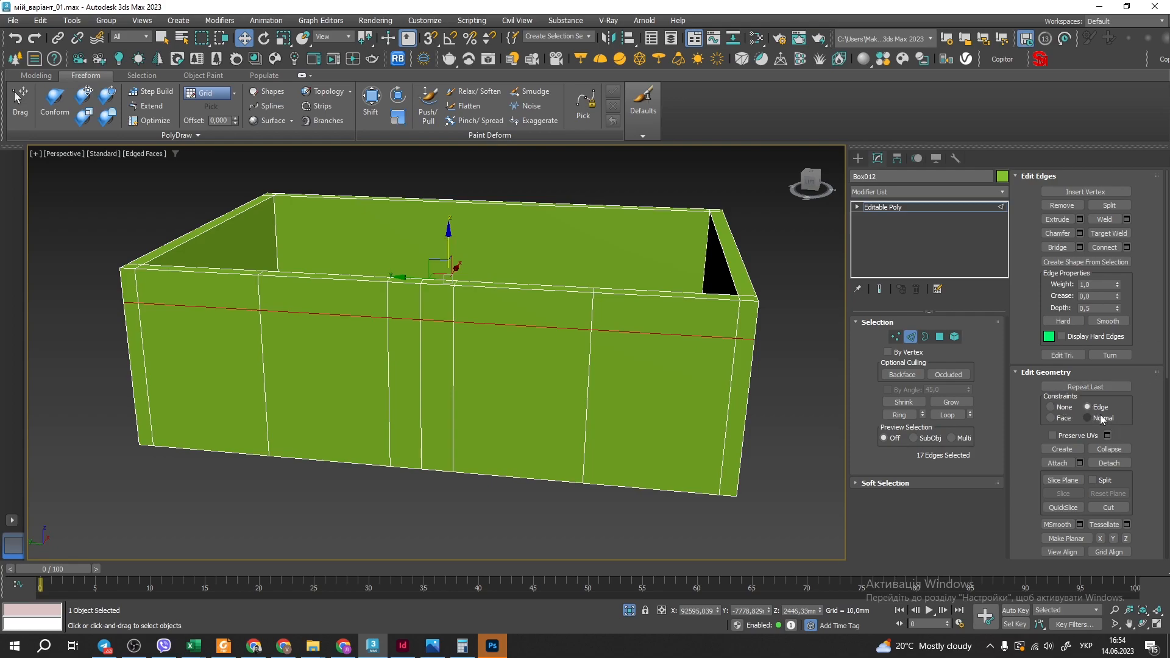
{"action": "left_click_drag", "start_coordinate": [447, 237], "coordinate": [473, 413]}
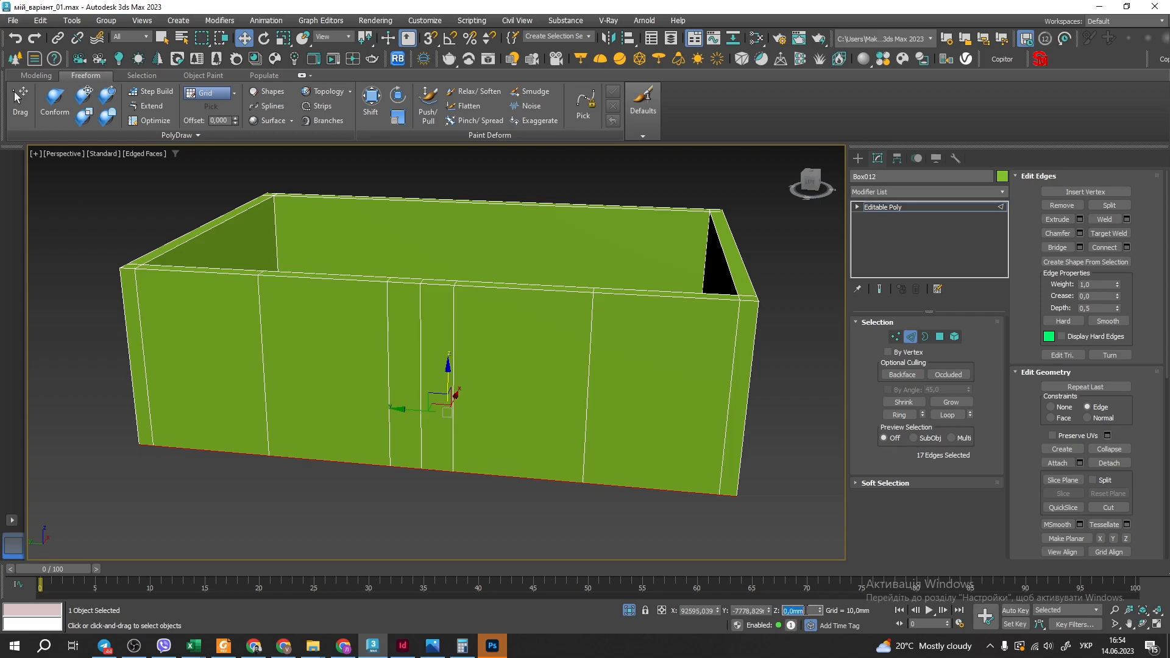
{"action": "type", "text": "2600"}
{"action": "key", "text": "Return"}
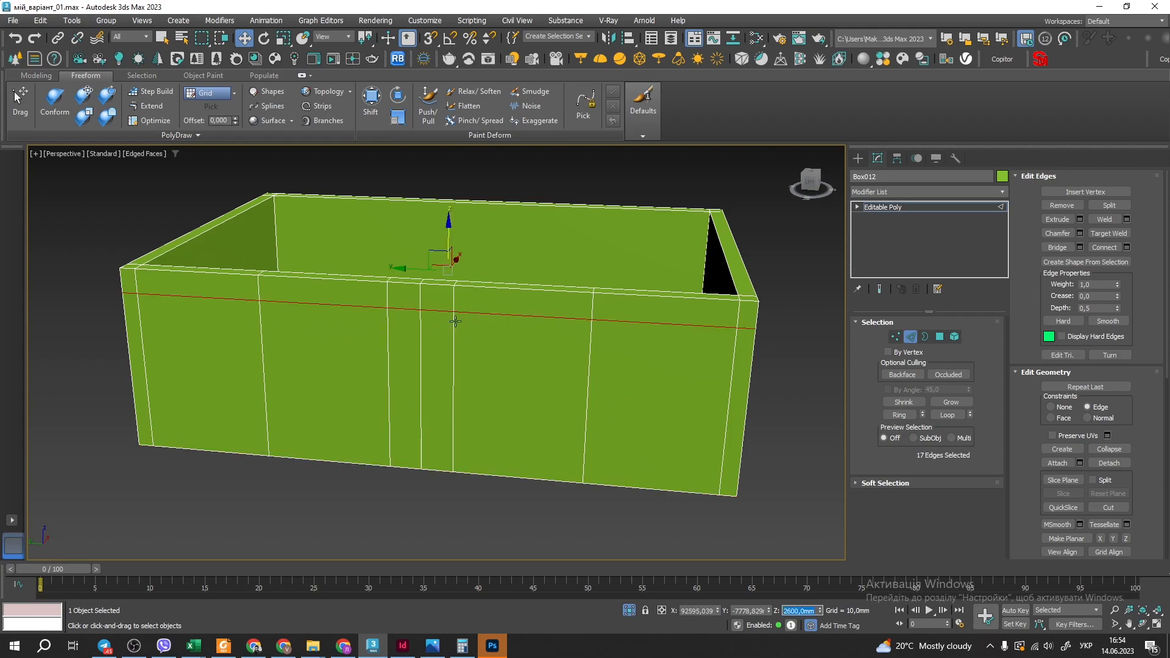
{"action": "left_click", "coordinate": [487, 332]}
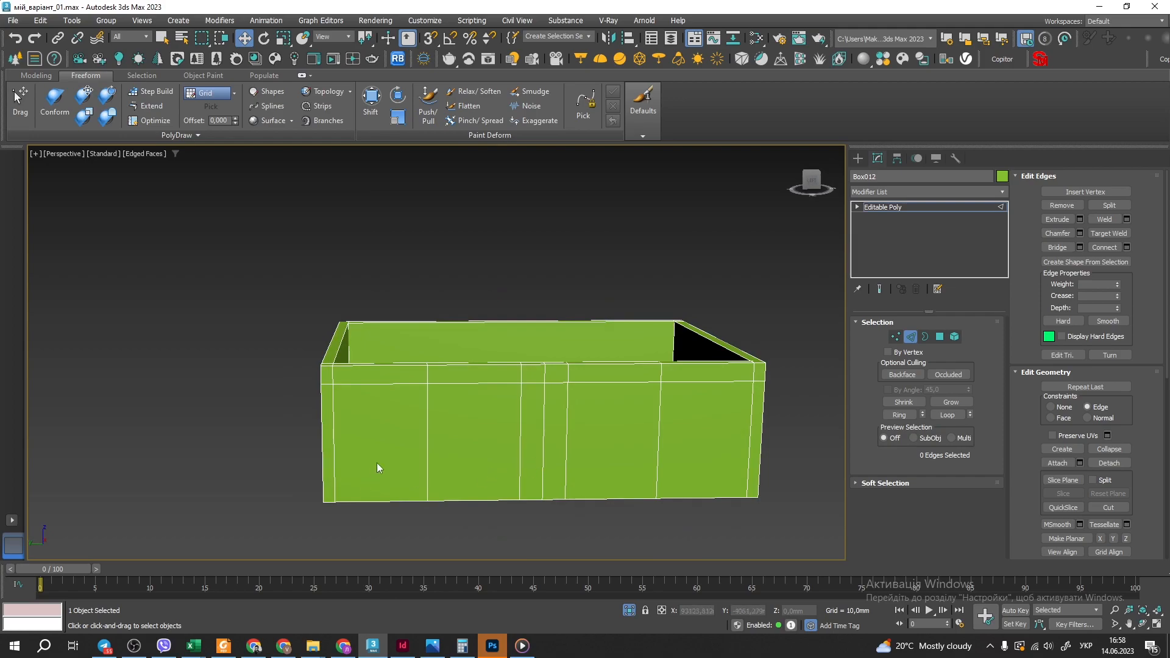
Connect the ring of vertical edges below the upper horizontal loop to add a second horizontal edge loop around the walls
{"action": "scroll", "coordinate": [435, 443], "scroll_direction": "up", "scroll_amount": 2}
{"action": "middle_click_drag", "start_coordinate": [488, 453], "coordinate": [520, 455], "text": "alt"}
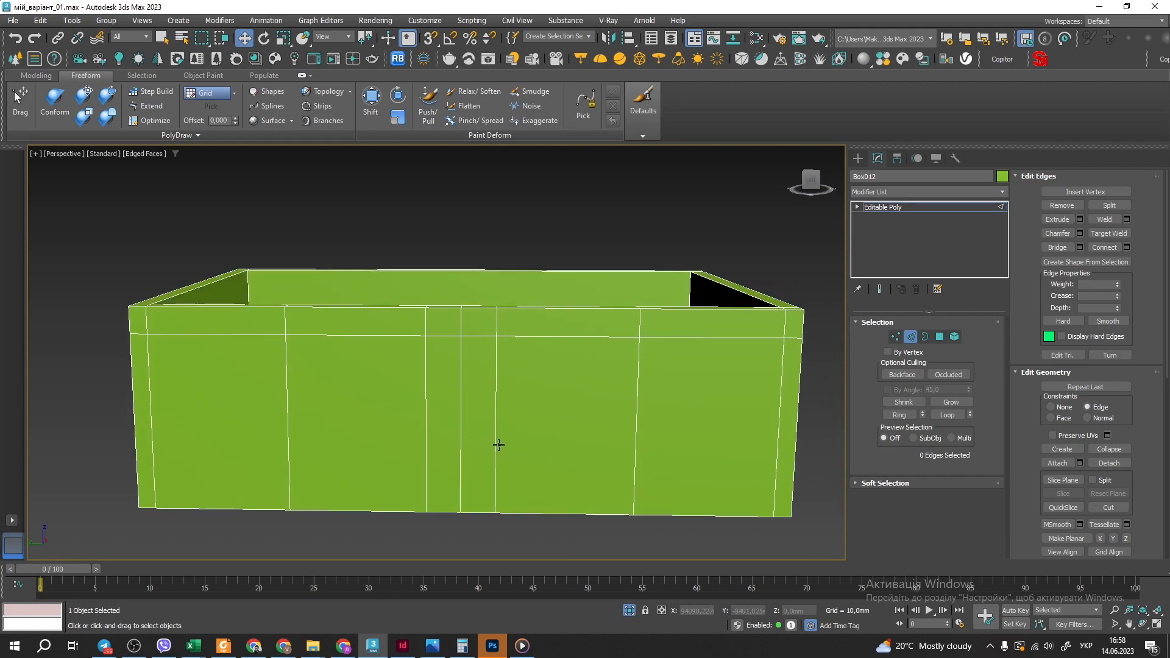
{"action": "left_click", "coordinate": [496, 445]}
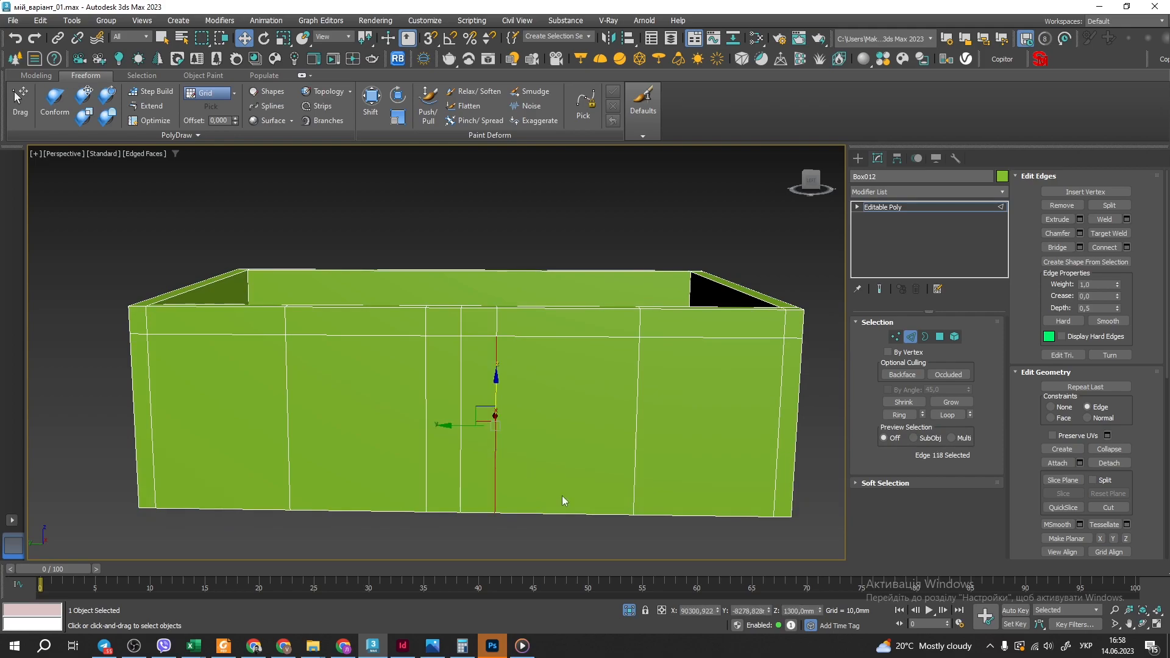
{"action": "left_click", "coordinate": [899, 415]}
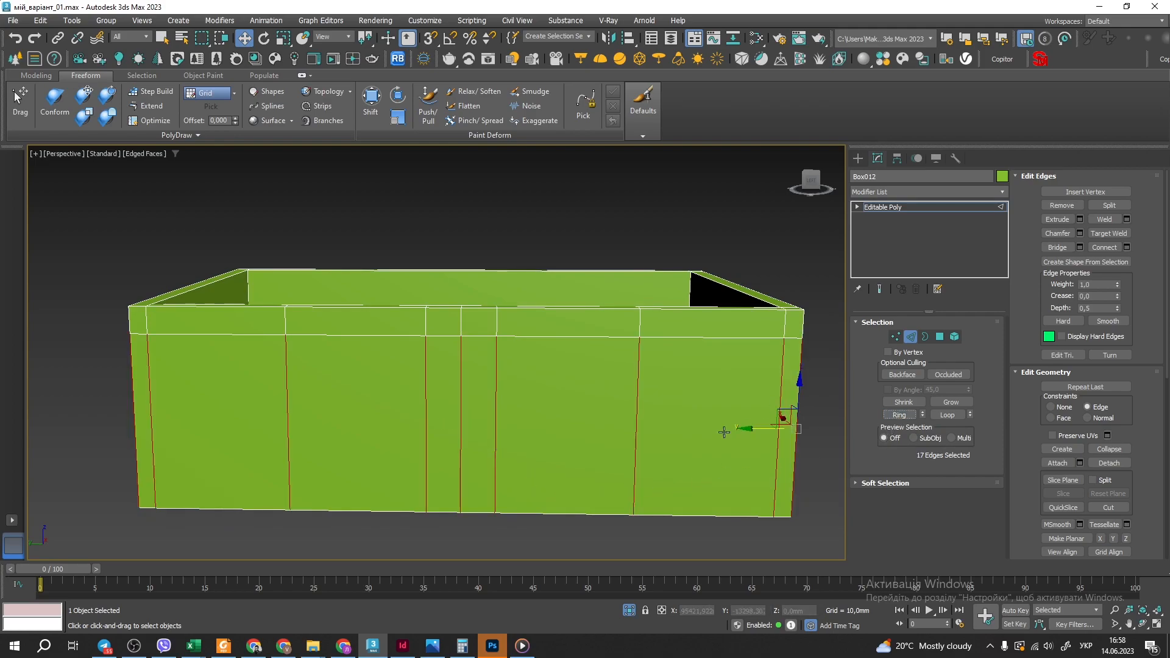
{"action": "middle_click_drag", "start_coordinate": [780, 430], "coordinate": [574, 443]}
{"action": "left_click", "coordinate": [1106, 249]}
Slide the lower horizontal edge loop down to the walls' base, set its Z position to 1300 mm and clear the selection
{"action": "middle_click_drag", "start_coordinate": [421, 390], "coordinate": [485, 372], "text": "alt"}
{"action": "middle_click_drag", "start_coordinate": [485, 372], "coordinate": [475, 404], "text": "alt"}
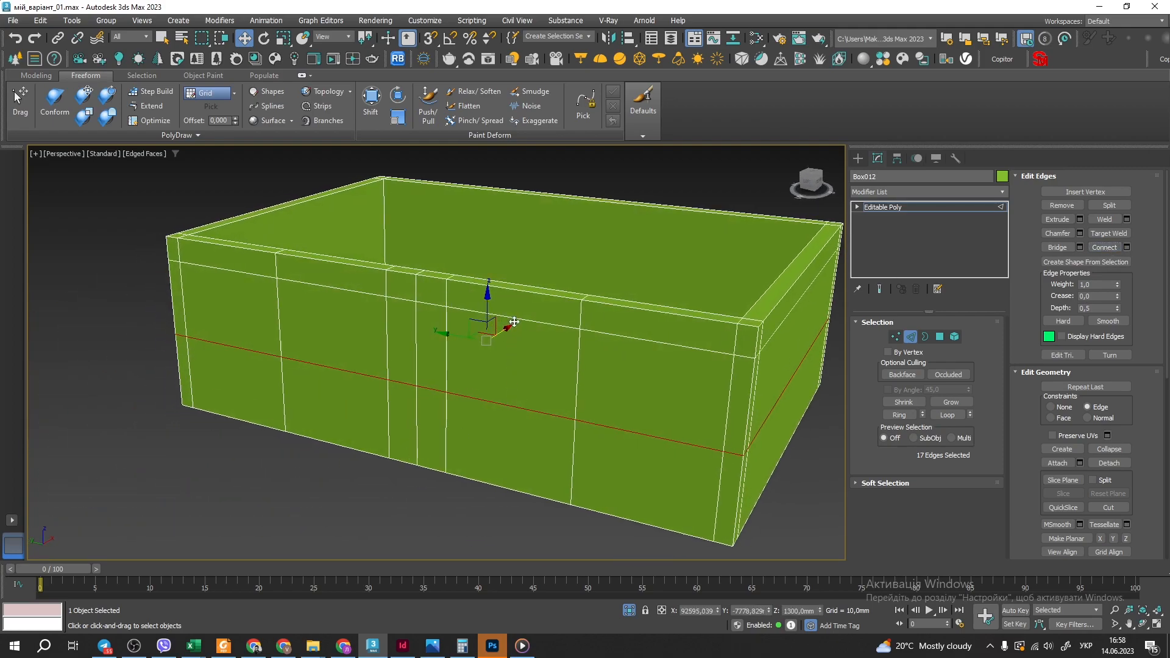
{"action": "left_click_drag", "start_coordinate": [488, 302], "coordinate": [489, 426]}
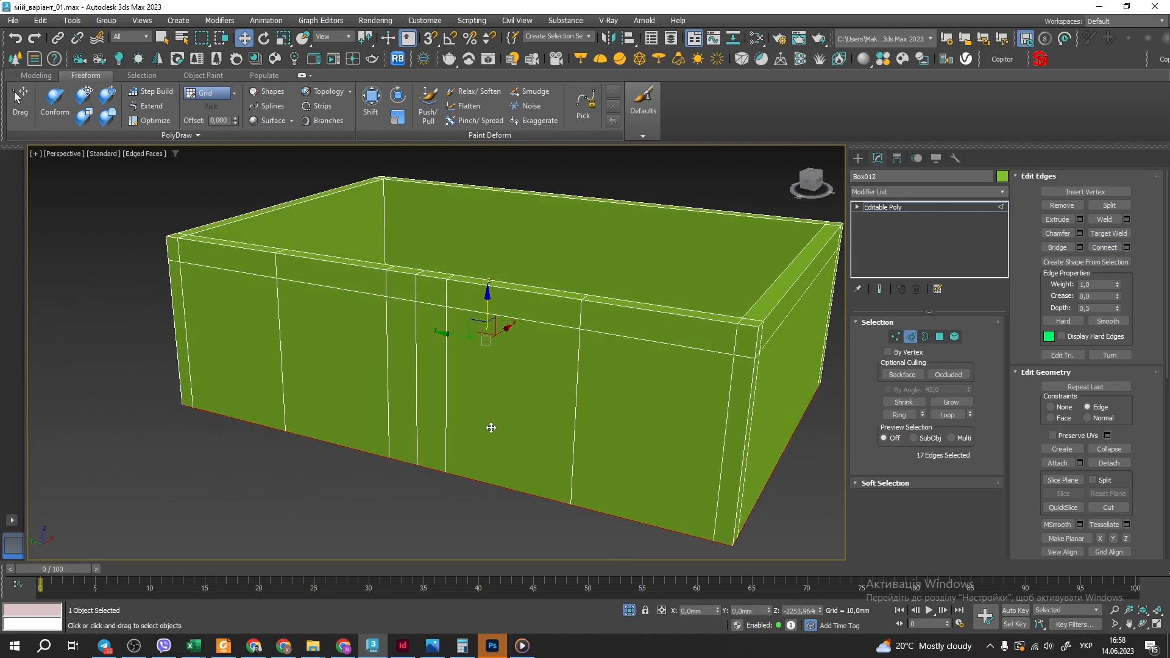
{"action": "left_click", "coordinate": [803, 610]}
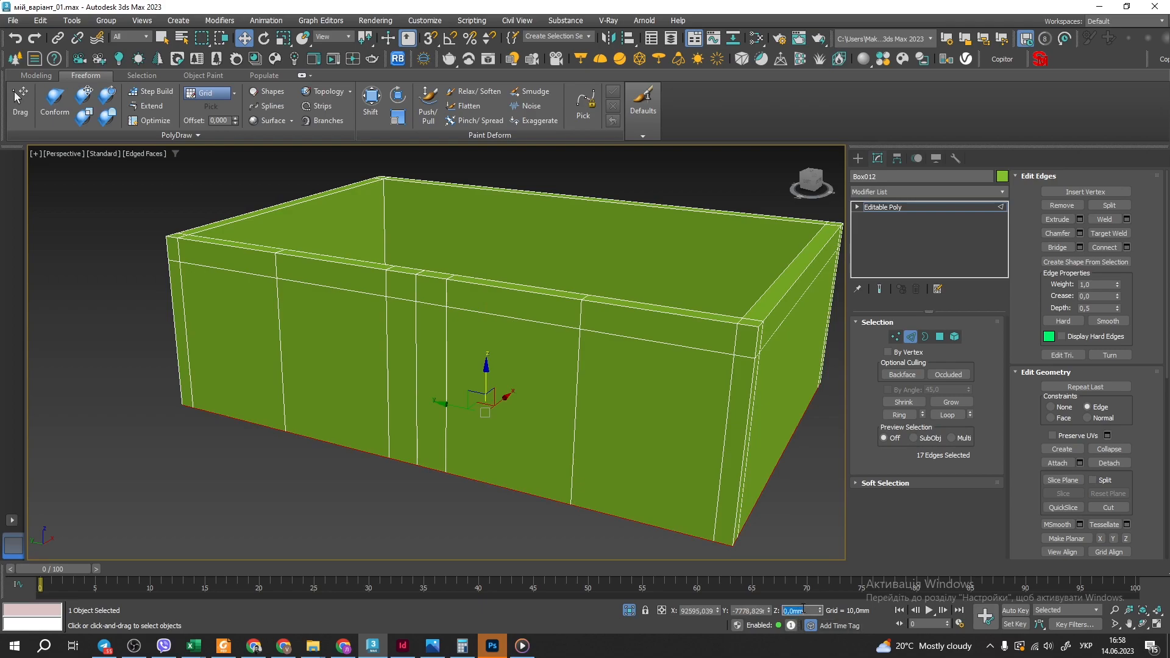
{"action": "type", "text": "1300"}
{"action": "key", "text": "Return"}
{"action": "scroll", "coordinate": [371, 502], "scroll_direction": "up", "scroll_amount": 5}
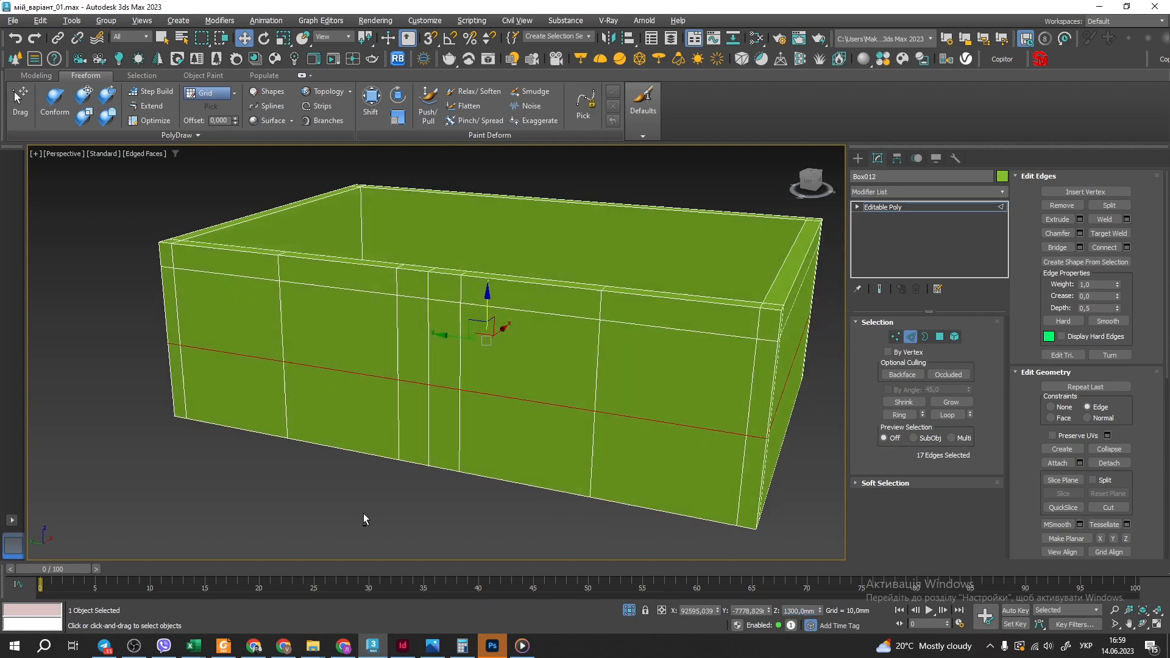
{"action": "scroll", "coordinate": [378, 439], "scroll_direction": "down", "scroll_amount": 5}
{"action": "scroll", "coordinate": [474, 379], "scroll_direction": "up", "scroll_amount": 4}
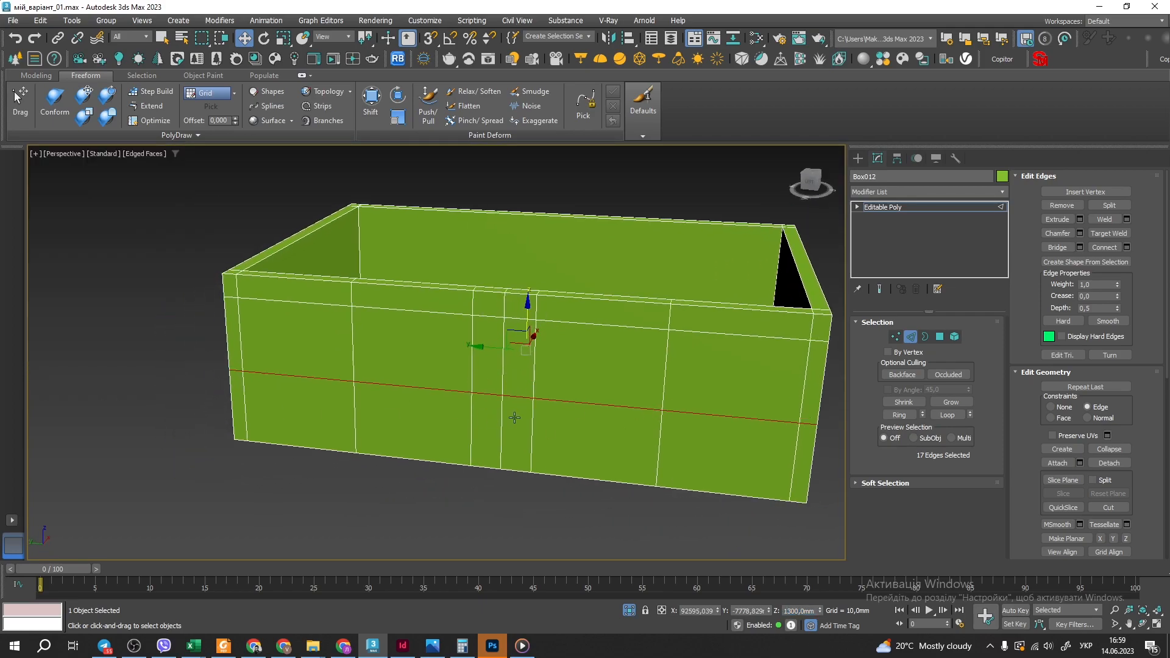
{"action": "left_click", "coordinate": [266, 545]}
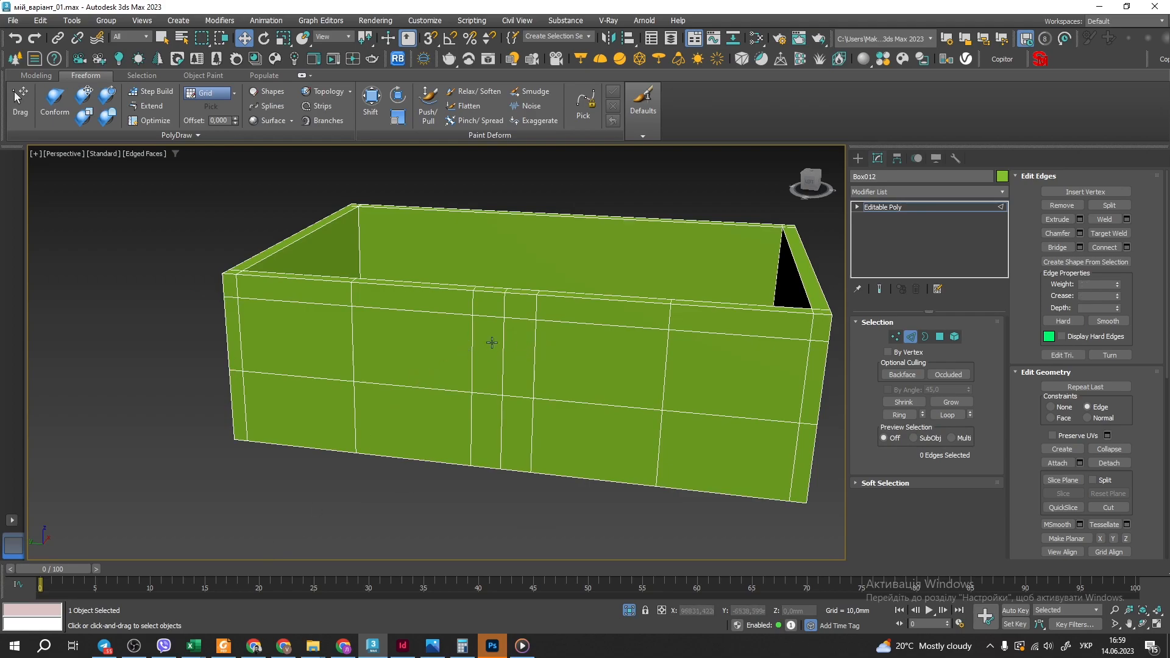
Examine the window panels on the long wall and the undivided panel on the short end wall at polygon level
{"action": "key", "text": "4"}
{"action": "left_click", "coordinate": [409, 337]}
{"action": "left_click", "coordinate": [621, 363]}
{"action": "left_click", "coordinate": [356, 486]}
{"action": "middle_click_drag", "start_coordinate": [608, 457], "coordinate": [483, 461]}
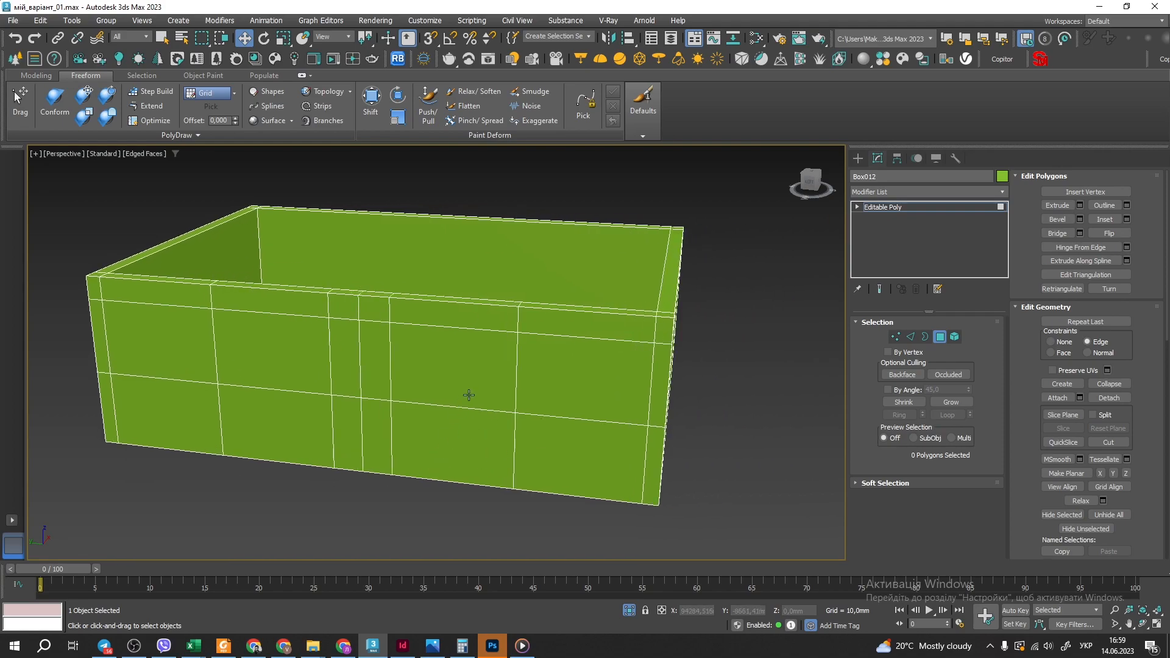
{"action": "middle_click_drag", "start_coordinate": [616, 364], "coordinate": [522, 382], "text": "alt"}
{"action": "scroll", "coordinate": [384, 385], "scroll_direction": "down", "scroll_amount": 2}
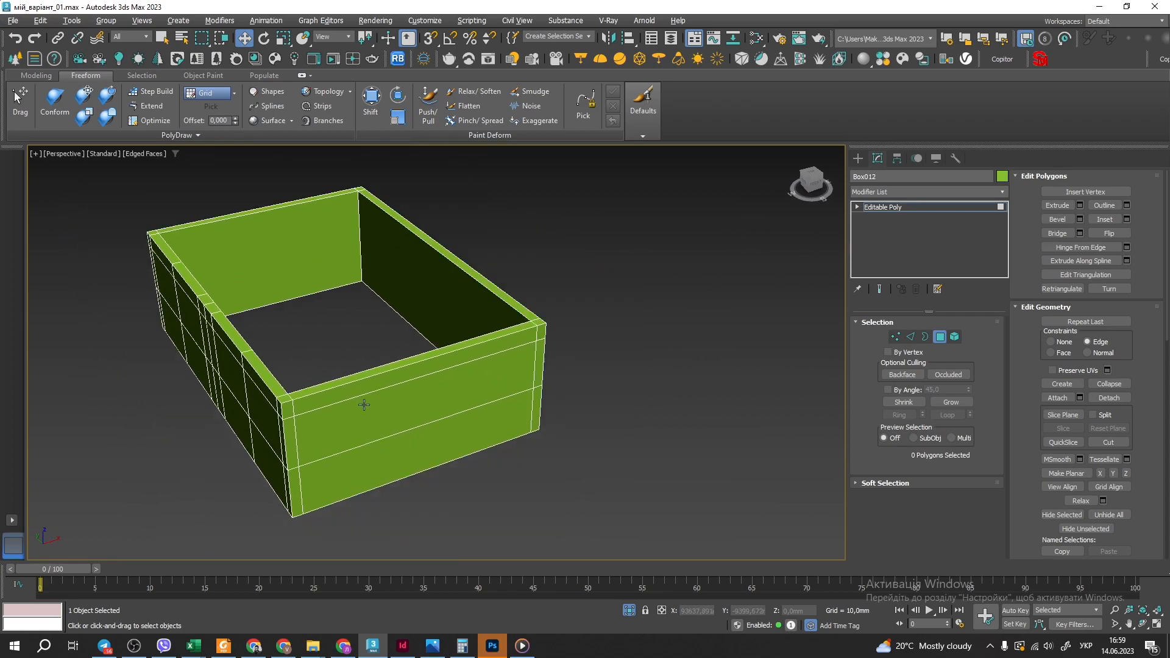
{"action": "middle_click_drag", "start_coordinate": [363, 403], "coordinate": [414, 399], "text": "alt"}
{"action": "key", "text": "4"}
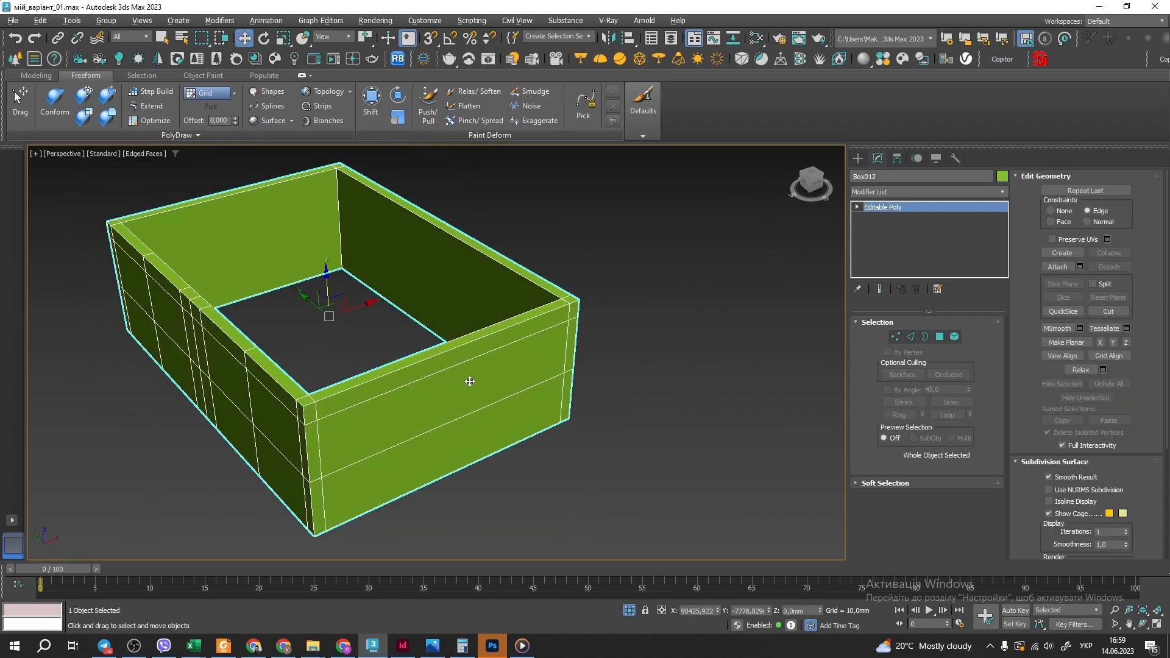
{"action": "key", "text": "4"}
{"action": "left_click", "coordinate": [464, 426]}
{"action": "left_click", "coordinate": [460, 365]}
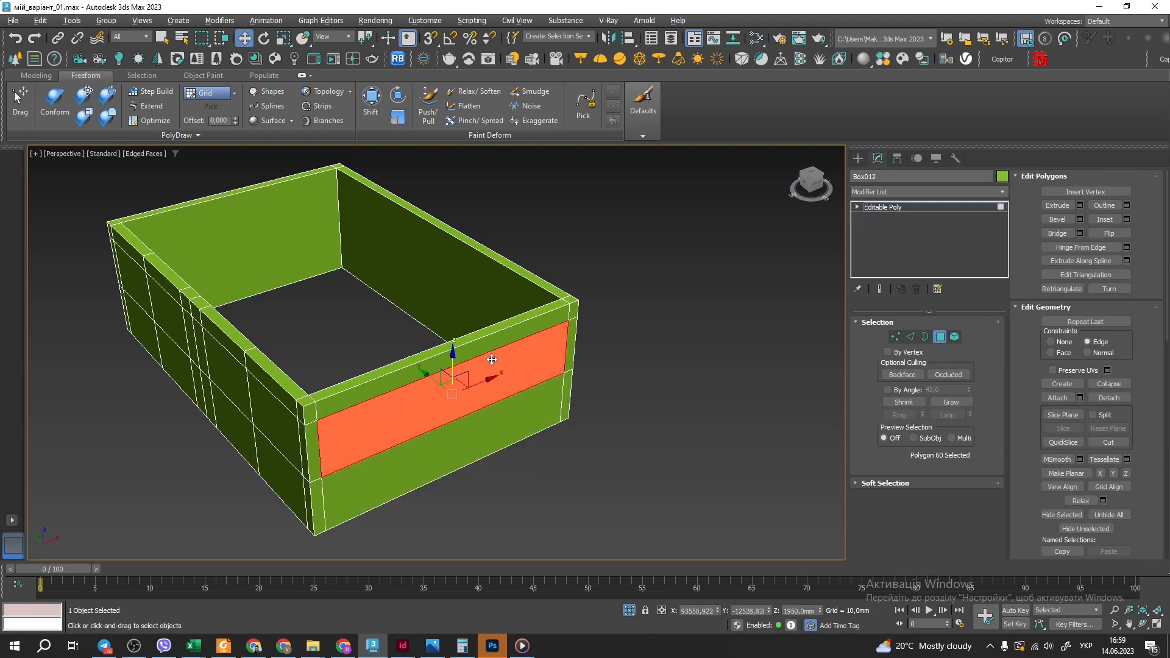
{"action": "key", "text": "4"}
{"action": "scroll", "coordinate": [578, 351], "scroll_direction": "up", "scroll_amount": 3}
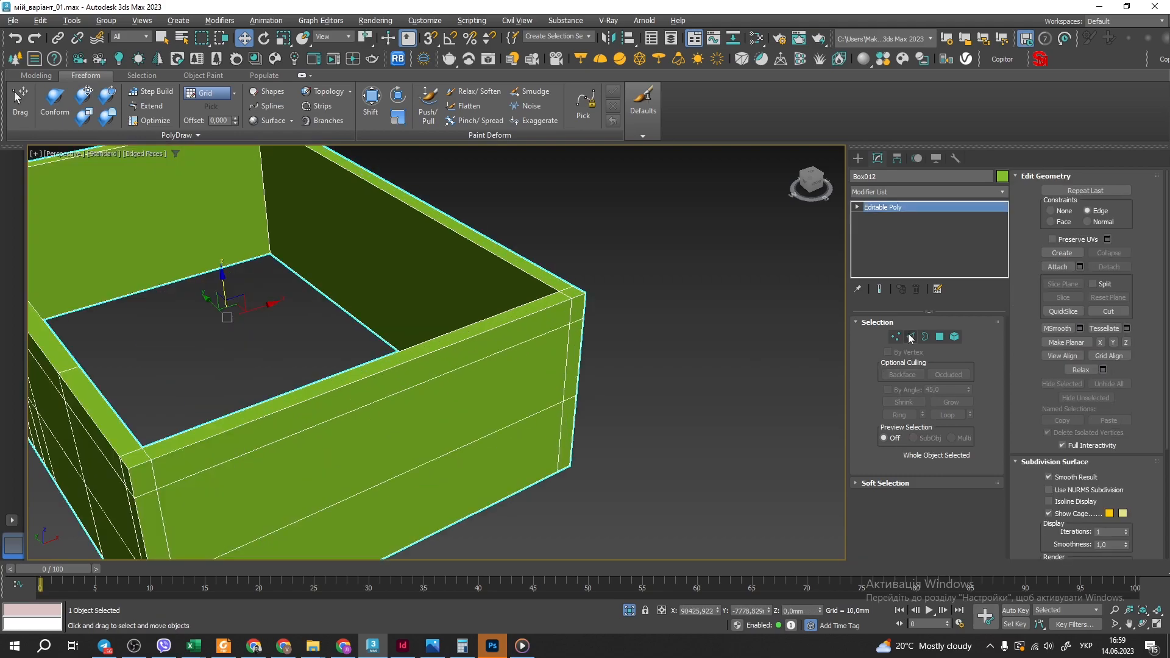
Connect the ring of horizontal edges around the short end wall to add a vertical edge loop
{"action": "left_click", "coordinate": [911, 336]}
{"action": "scroll", "coordinate": [600, 325], "scroll_direction": "up", "scroll_amount": 3}
{"action": "left_click", "coordinate": [531, 324]}
{"action": "scroll", "coordinate": [511, 339], "scroll_direction": "down", "scroll_amount": 3}
{"action": "middle_click_drag", "start_coordinate": [510, 339], "coordinate": [555, 350], "text": "alt"}
{"action": "scroll", "coordinate": [602, 352], "scroll_direction": "up", "scroll_amount": 4}
{"action": "scroll", "coordinate": [433, 358], "scroll_direction": "down", "scroll_amount": 2}
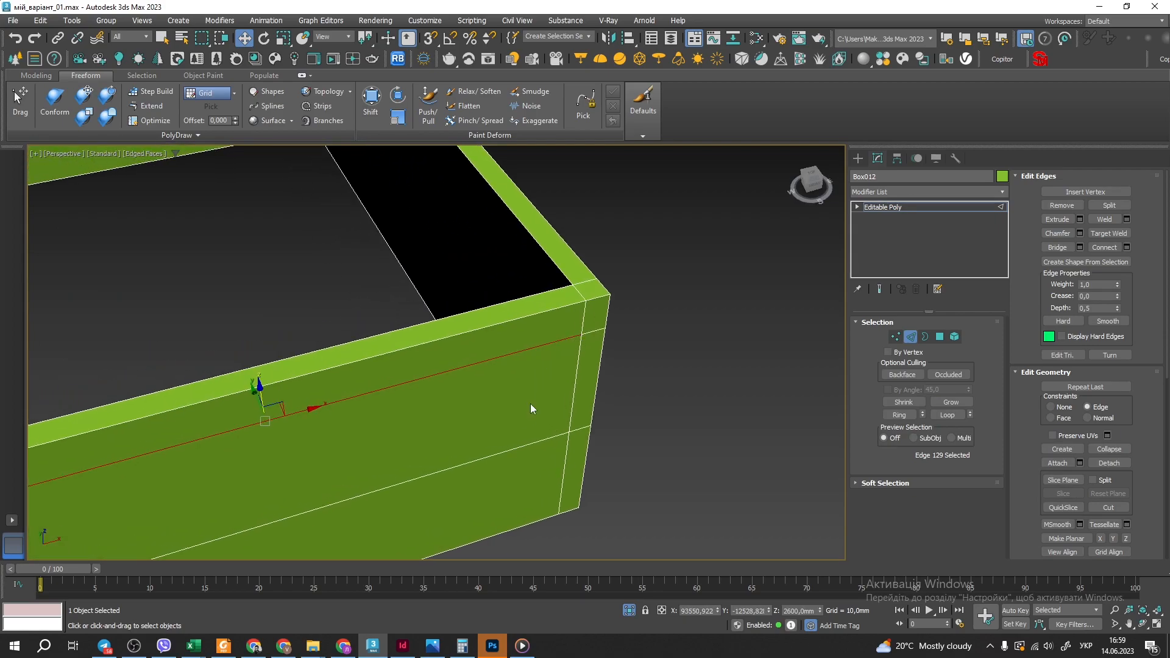
{"action": "left_click", "coordinate": [634, 483]}
{"action": "left_click", "coordinate": [500, 352]}
{"action": "left_click", "coordinate": [900, 414]}
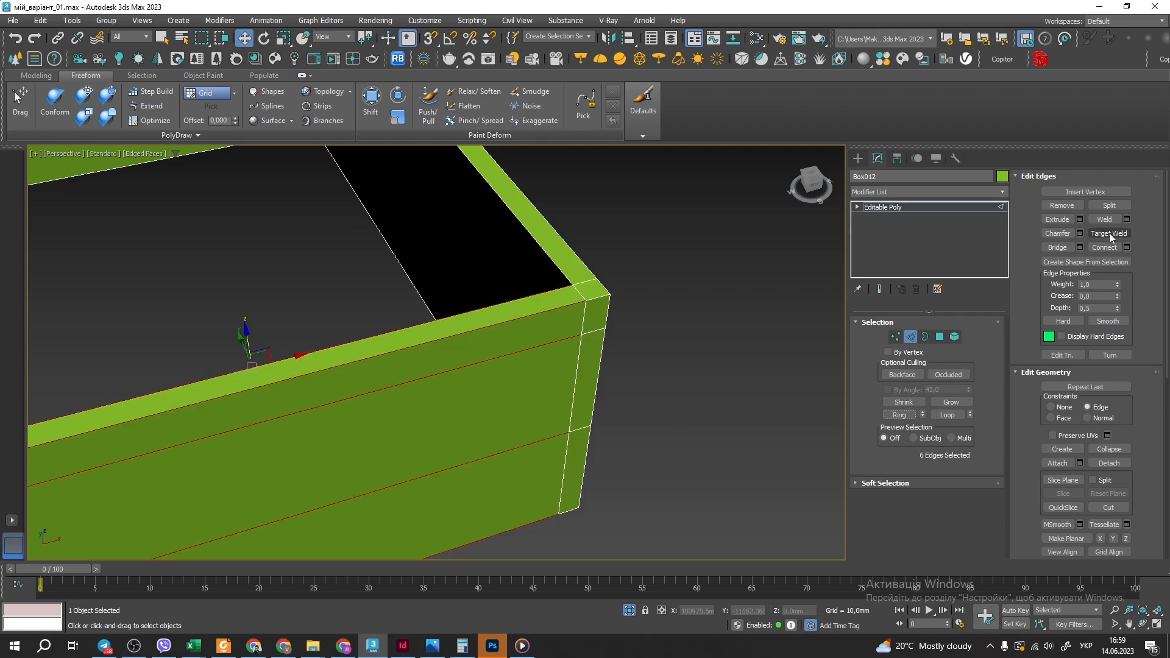
{"action": "left_click", "coordinate": [1116, 248]}
{"action": "scroll", "coordinate": [446, 389], "scroll_direction": "down", "scroll_amount": 4}
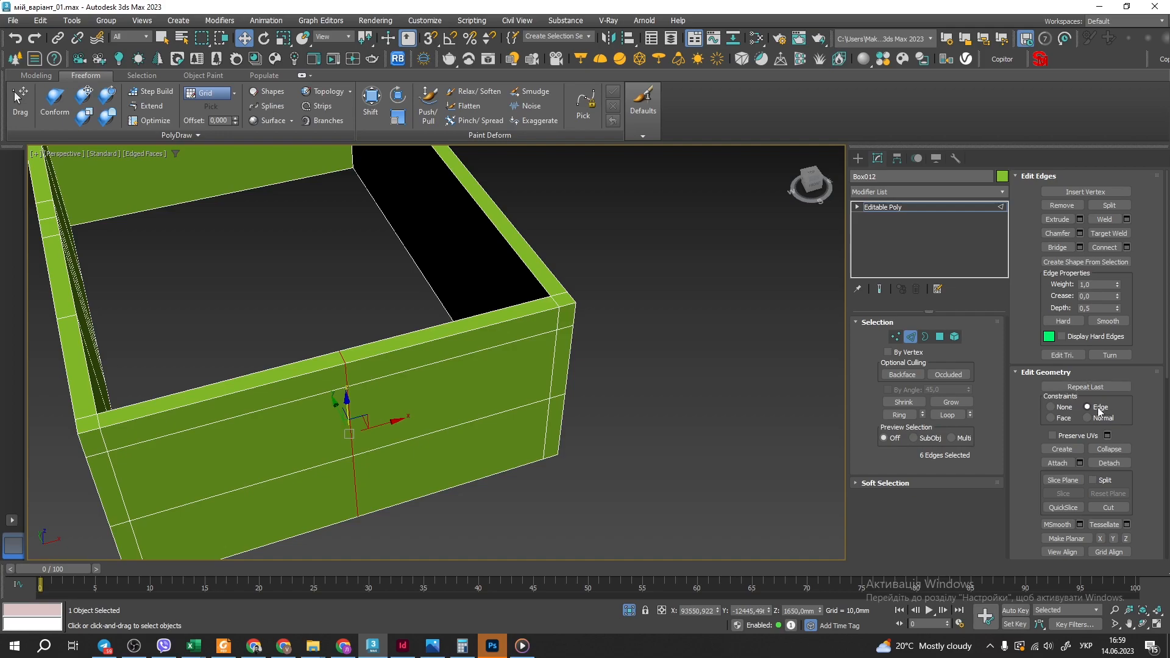
Slide the new vertical loop along X to the far corner loop and switch coordinate entry to offset mode
{"action": "left_click_drag", "start_coordinate": [382, 416], "coordinate": [634, 370]}
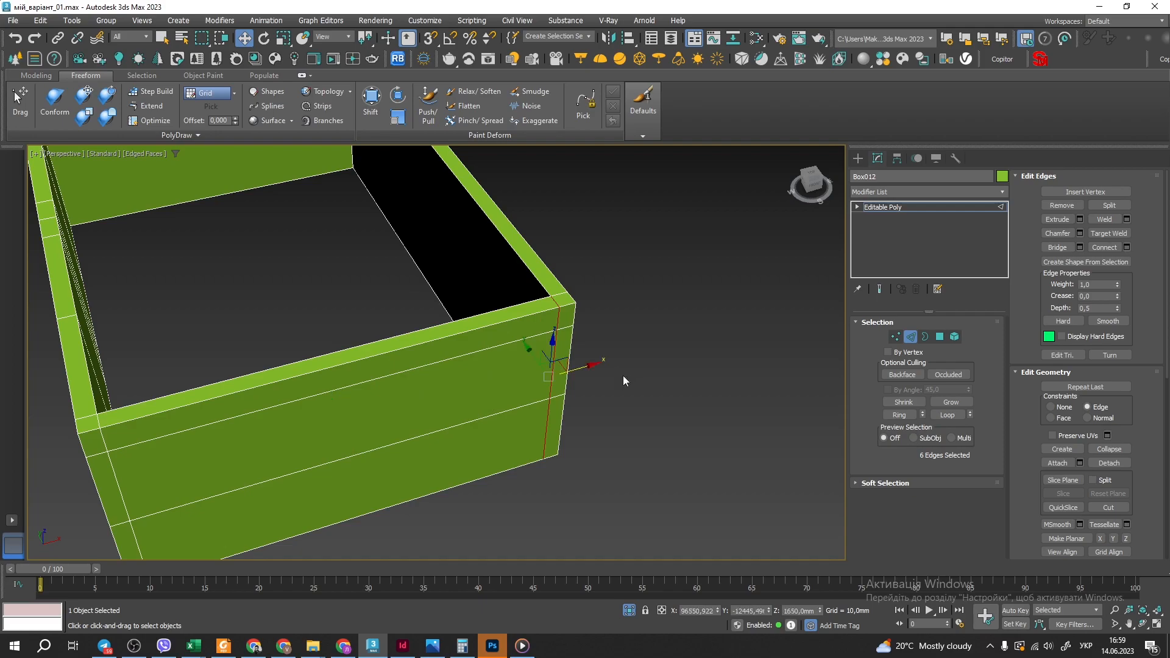
{"action": "scroll", "coordinate": [575, 339], "scroll_direction": "up", "scroll_amount": 4}
{"action": "scroll", "coordinate": [542, 335], "scroll_direction": "down", "scroll_amount": 1}
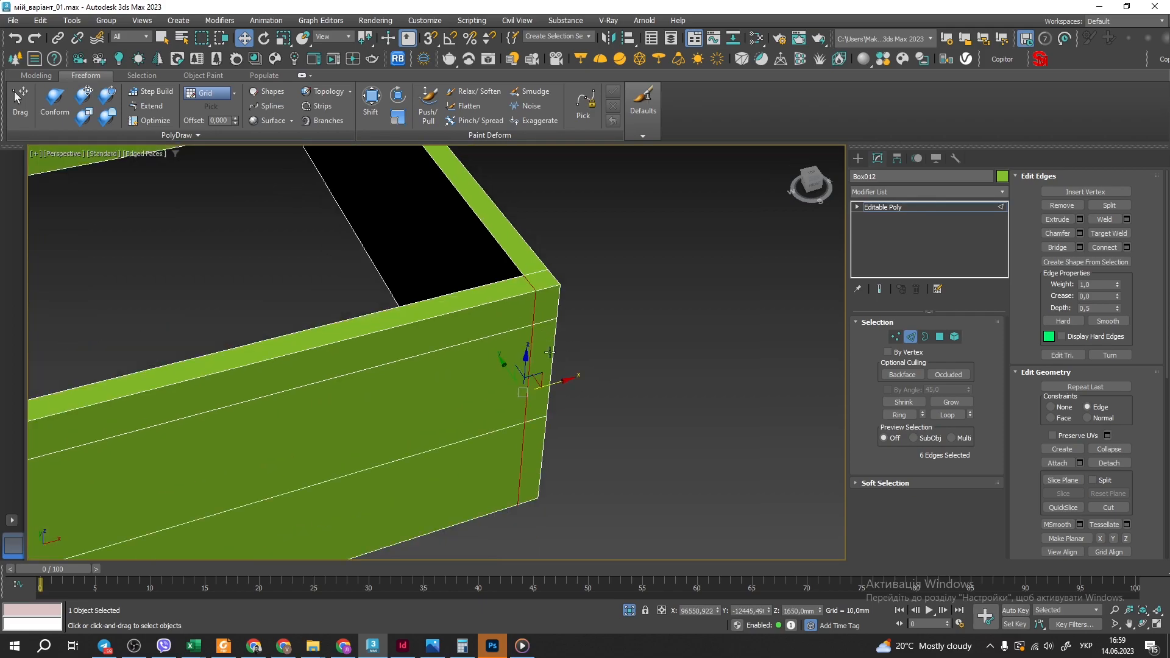
{"action": "middle_click_drag", "start_coordinate": [616, 488], "coordinate": [632, 443]}
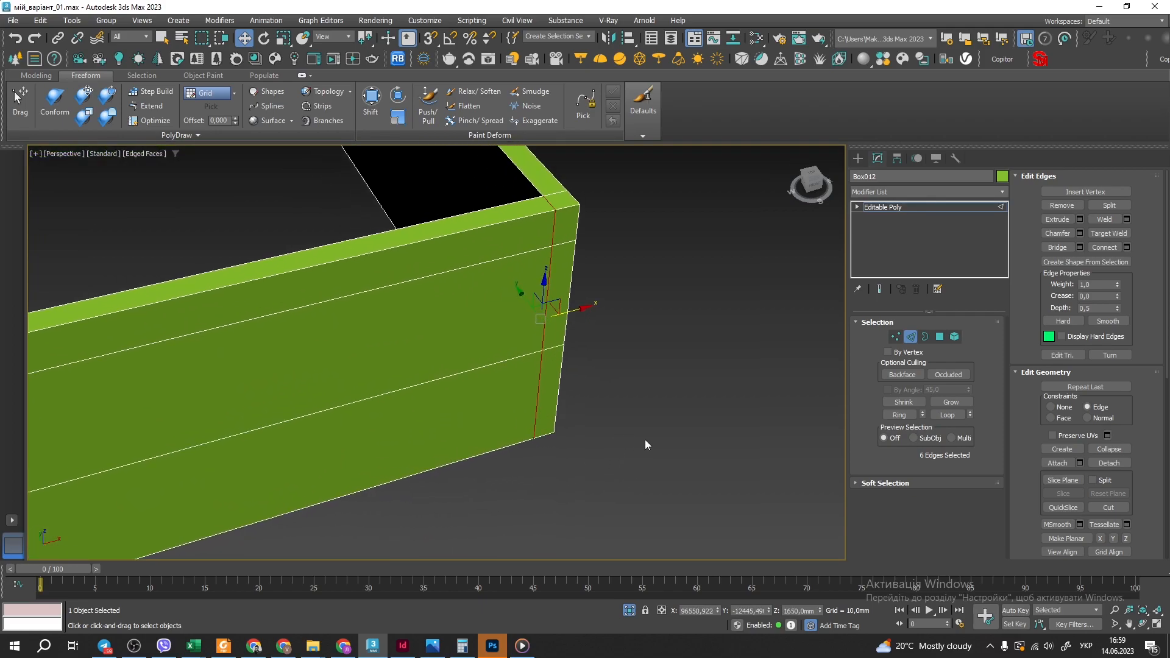
{"action": "left_click", "coordinate": [662, 611]}
{"action": "middle_click_drag", "start_coordinate": [507, 350], "coordinate": [493, 358]}
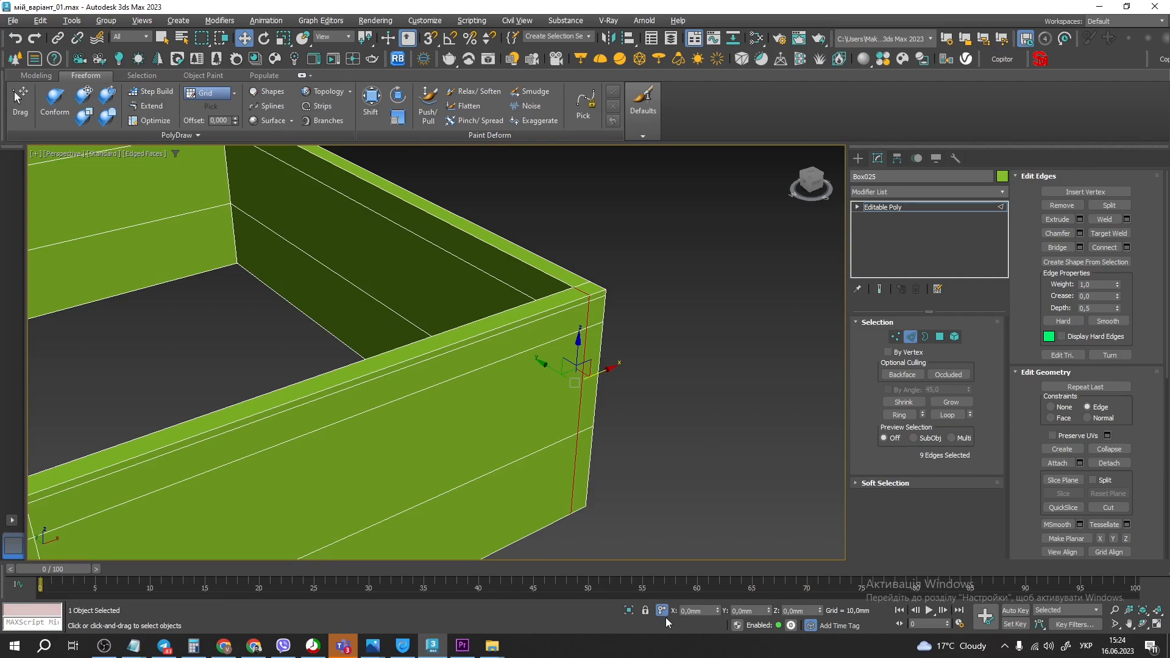
{"action": "key", "text": "F12"}
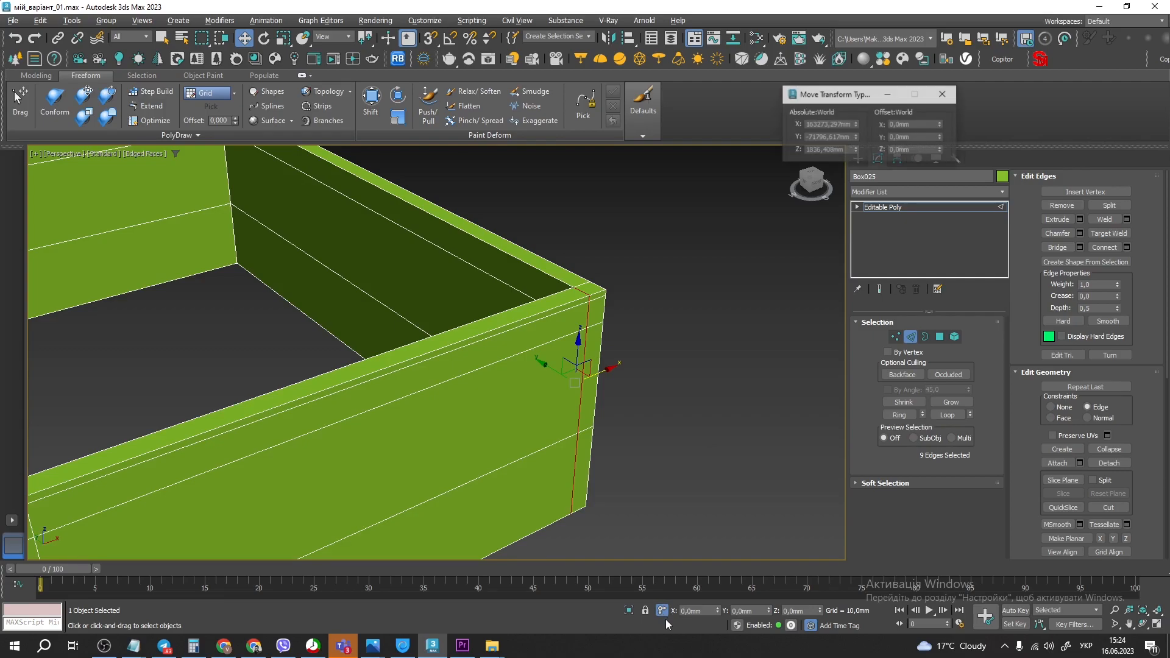
{"action": "left_click", "coordinate": [944, 94]}
{"action": "key", "text": "Print"}
{"action": "mouse_move", "coordinate": [825, 461]}
{"action": "left_mouse_down"}
{"action": "mouse_move", "coordinate": [663, 614]}
{"action": "mouse_move", "coordinate": [603, 646]}
{"action": "left_mouse_up"}
{"action": "left_click", "coordinate": [837, 563]}
{"action": "left_click_drag", "start_coordinate": [714, 517], "coordinate": [666, 606]}
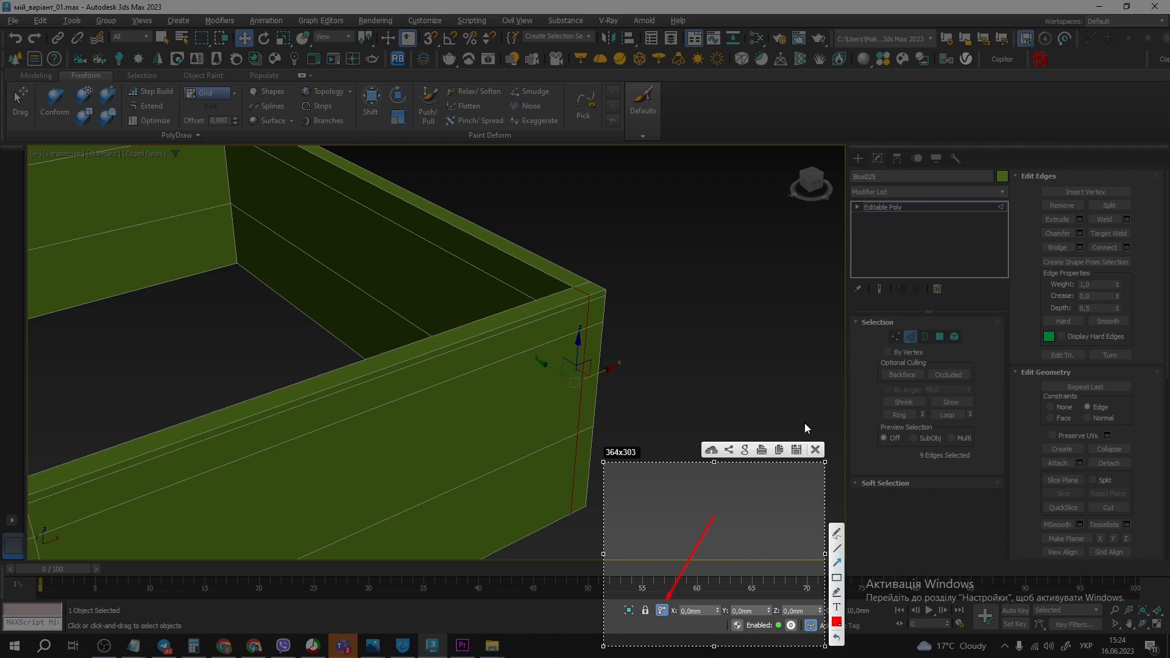
{"action": "left_click", "coordinate": [815, 450]}
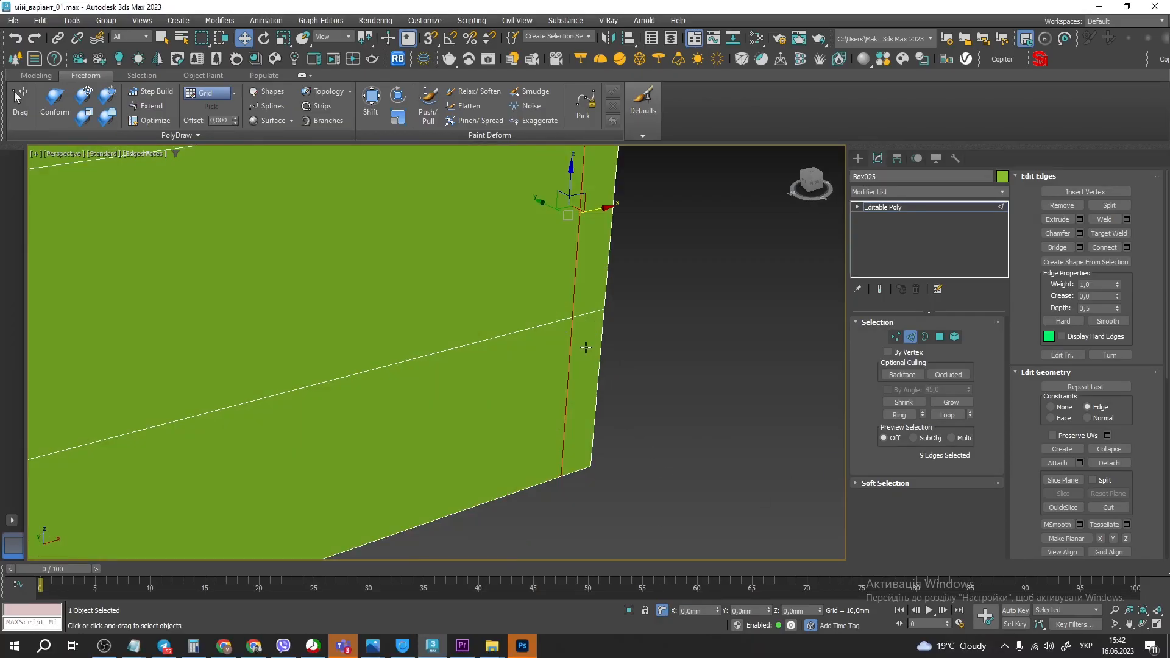
Offset the vertical edge loop by -250 mm in X, away from the end wall's corner
{"action": "scroll", "coordinate": [601, 436], "scroll_direction": "up", "scroll_amount": 2}
{"action": "left_click", "coordinate": [707, 610]}
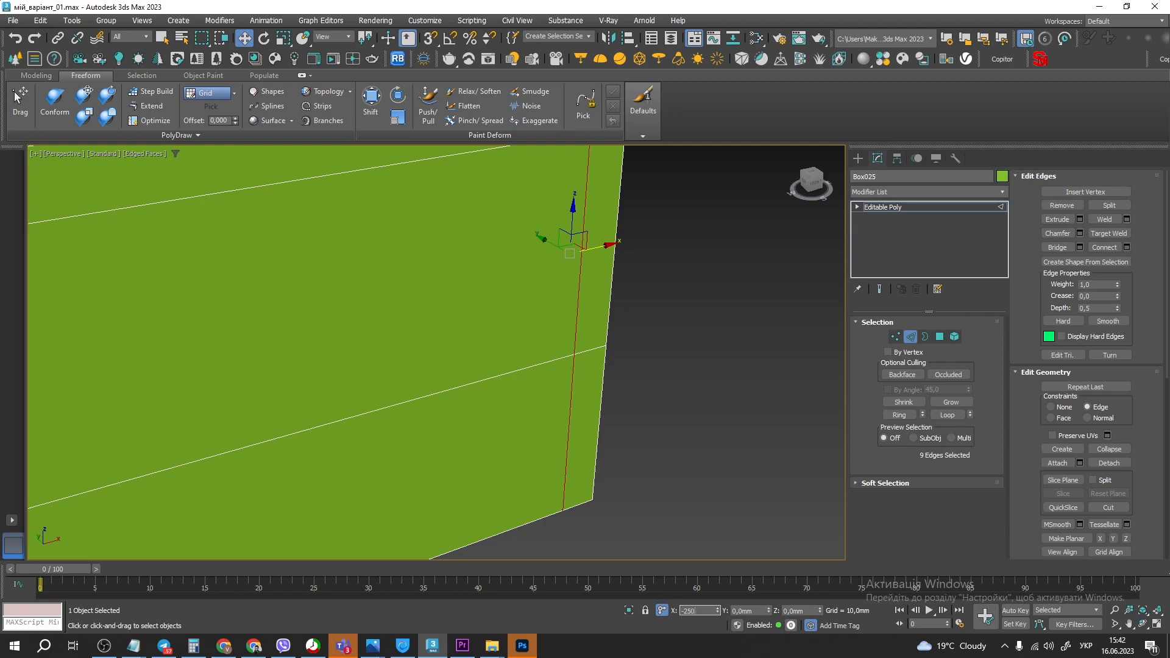
{"action": "type", "text": "-250"}
{"action": "key", "text": "Return"}
{"action": "scroll", "coordinate": [567, 281], "scroll_direction": "down", "scroll_amount": 2}
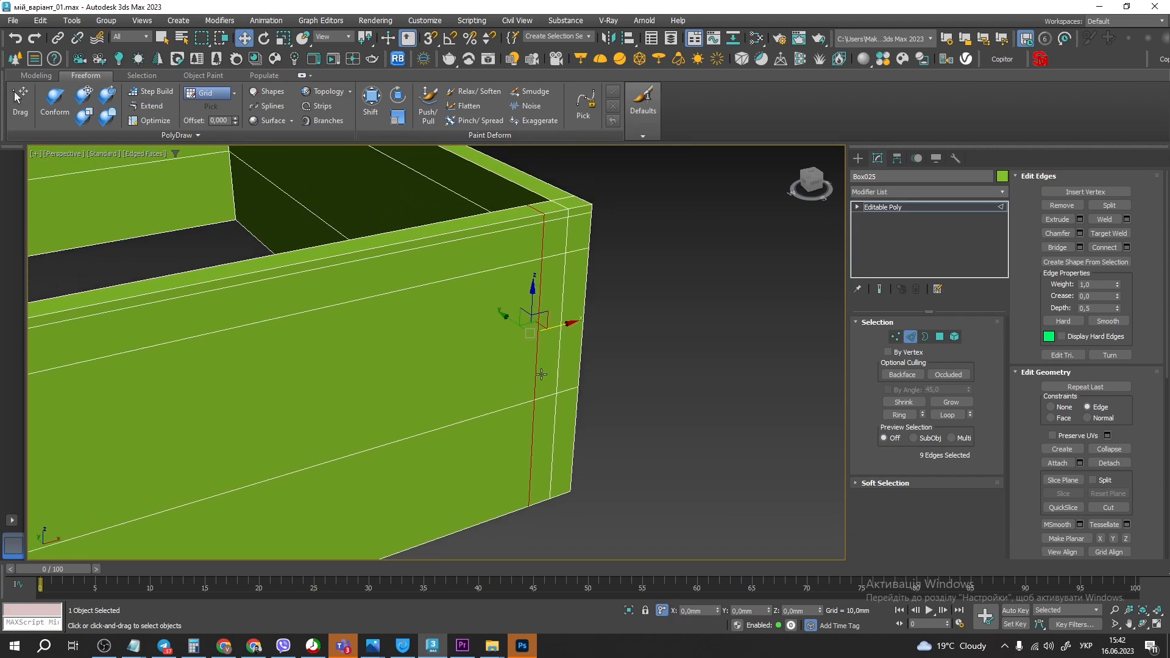
{"action": "scroll", "coordinate": [550, 274], "scroll_direction": "up", "scroll_amount": 1}
{"action": "scroll", "coordinate": [550, 274], "scroll_direction": "down", "scroll_amount": 1}
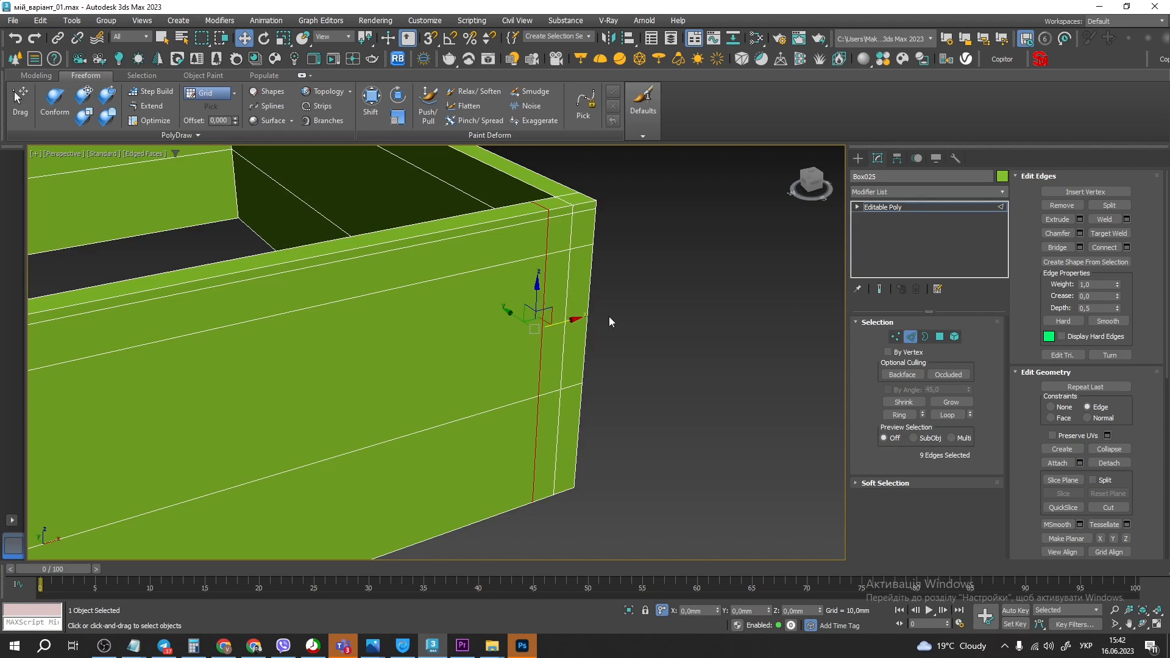
Connect the ring of long horizontal edges on the end wall to add another vertical edge loop
{"action": "left_click", "coordinate": [668, 343]}
{"action": "left_click", "coordinate": [305, 259]}
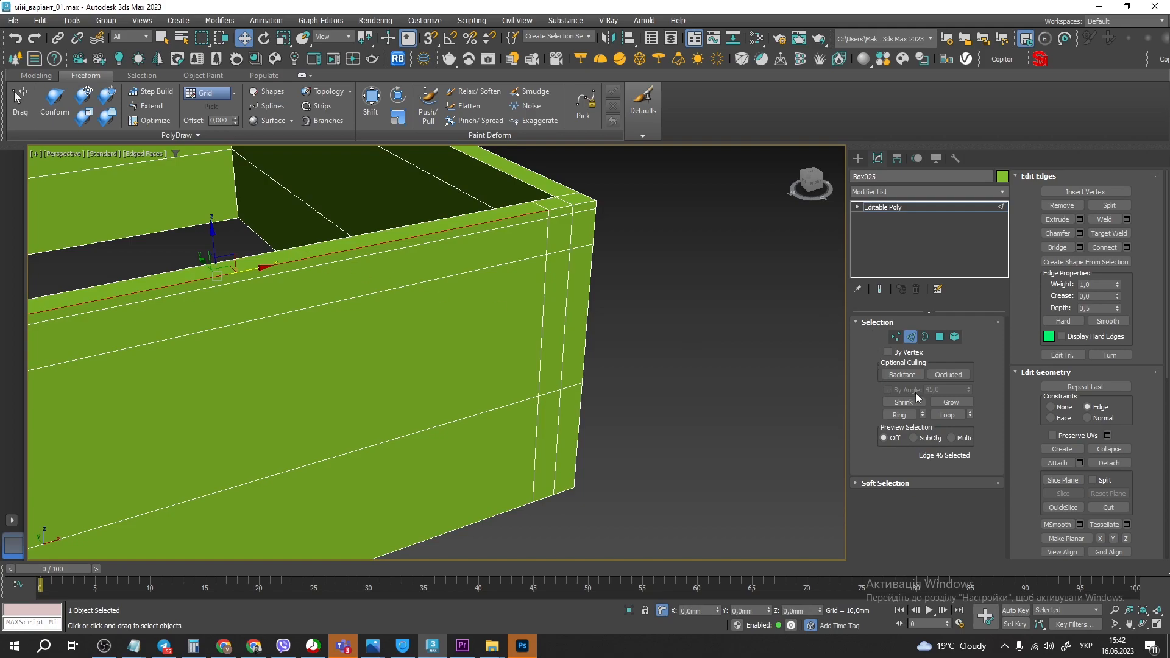
{"action": "left_click", "coordinate": [899, 414]}
{"action": "left_click", "coordinate": [1104, 247]}
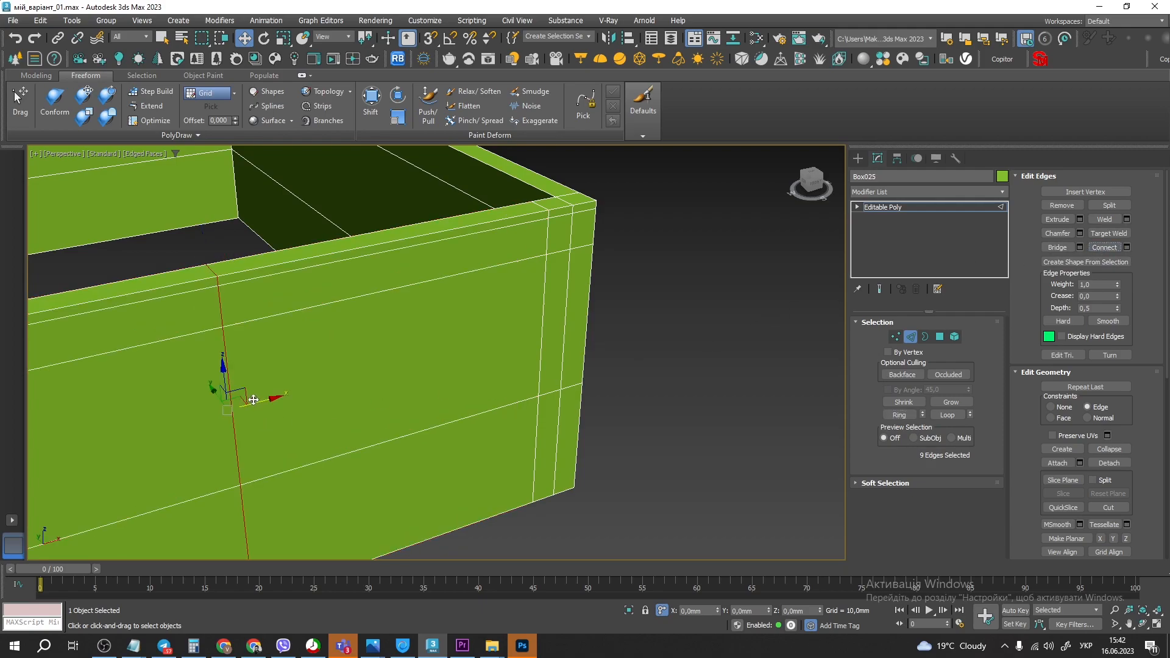
Slide the newest vertical loop to the previous one, and offset it along X to outline the doorway's width
{"action": "left_click_drag", "start_coordinate": [256, 403], "coordinate": [571, 296]}
{"action": "key", "text": "ctrl+z"}
{"action": "left_click_drag", "start_coordinate": [263, 371], "coordinate": [666, 314]}
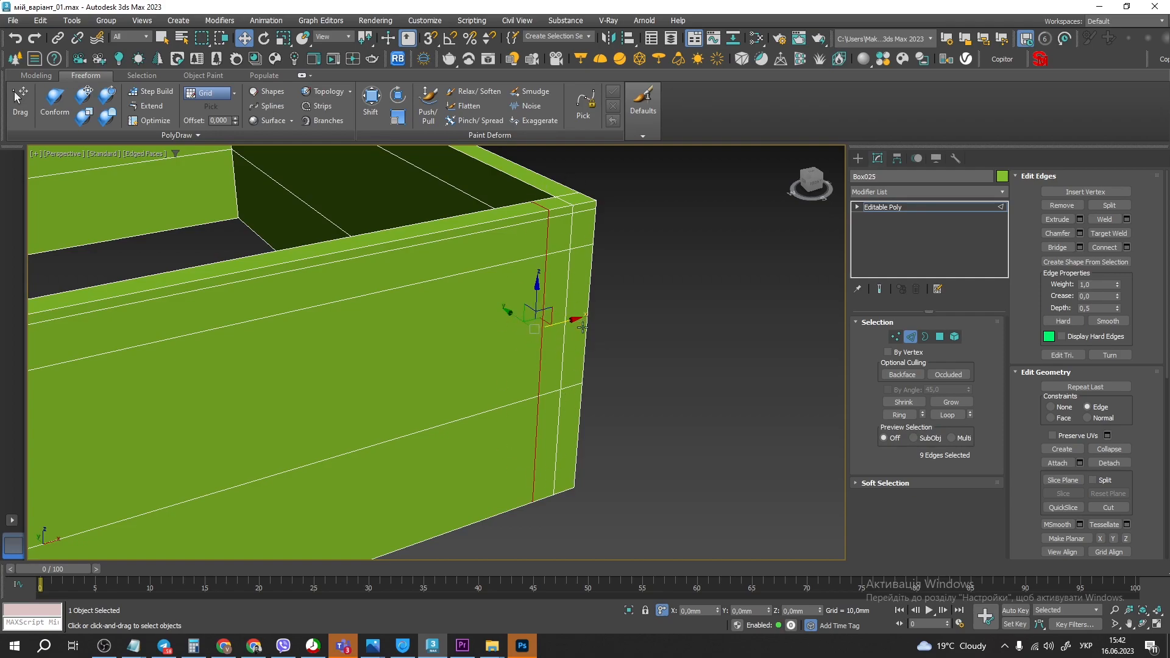
{"action": "left_click", "coordinate": [711, 611]}
{"action": "key", "text": "Return"}
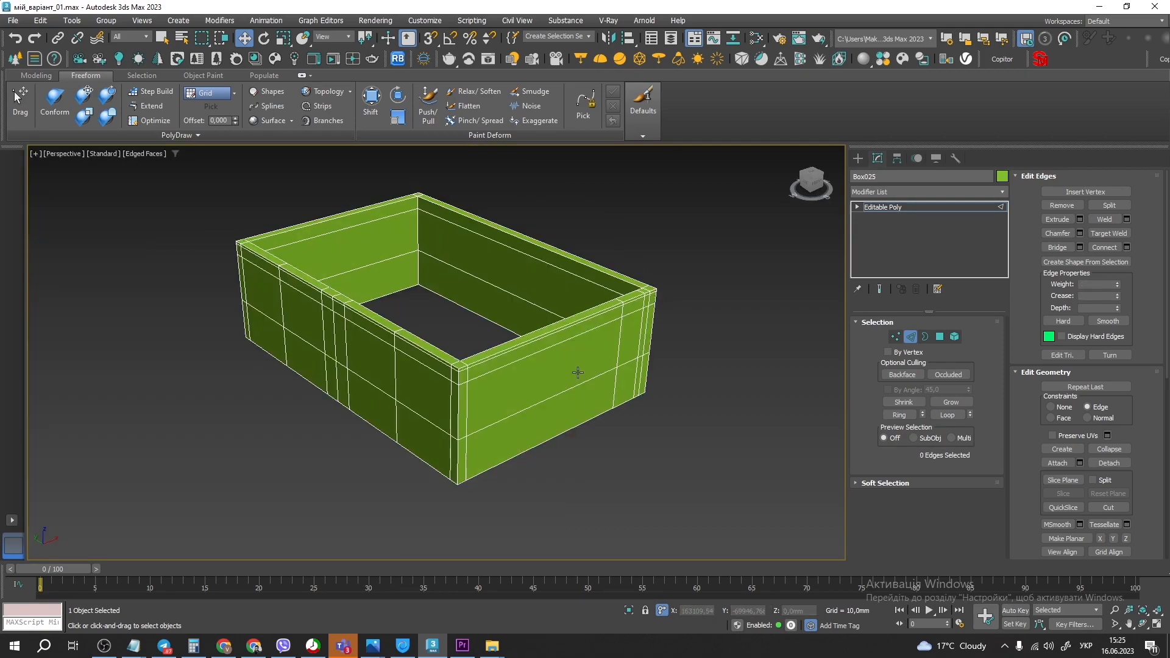
Check the door and window openings by selecting their outer polygons on the end and long walls, and clear the selection
{"action": "scroll", "coordinate": [639, 362], "scroll_direction": "up", "scroll_amount": 3}
{"action": "scroll", "coordinate": [630, 359], "scroll_direction": "down", "scroll_amount": 3}
{"action": "key", "text": "4"}
{"action": "left_click", "coordinate": [627, 354]}
{"action": "scroll", "coordinate": [631, 385], "scroll_direction": "up", "scroll_amount": 2}
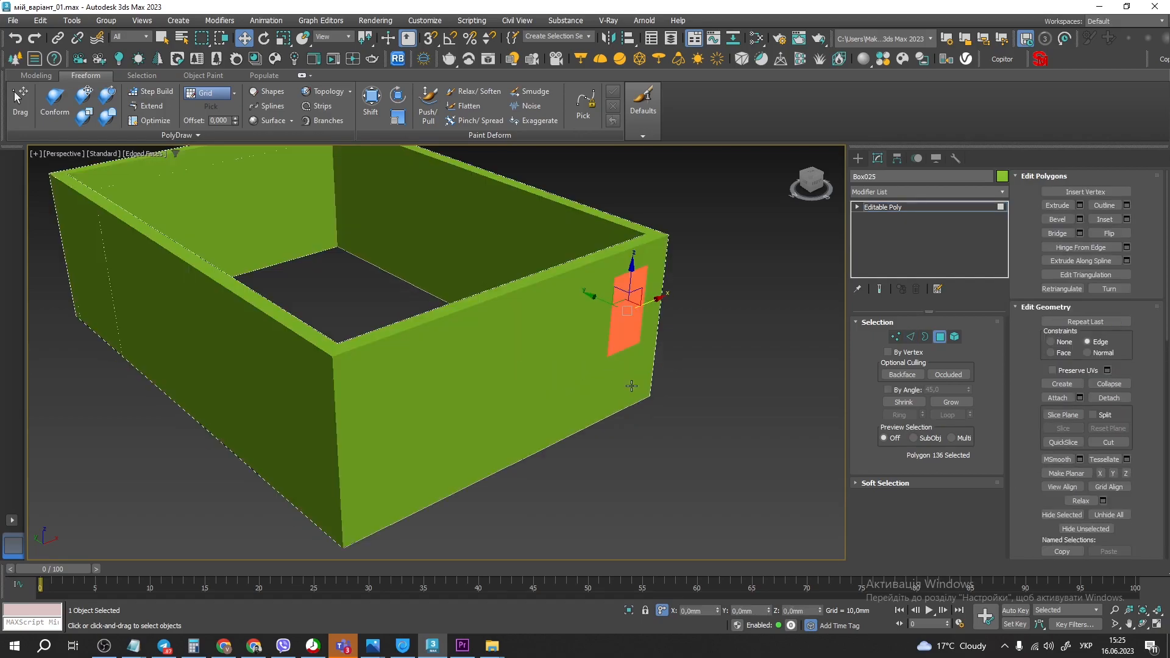
{"action": "left_click", "coordinate": [627, 385]}
{"action": "left_click", "coordinate": [628, 332], "text": "ctrl"}
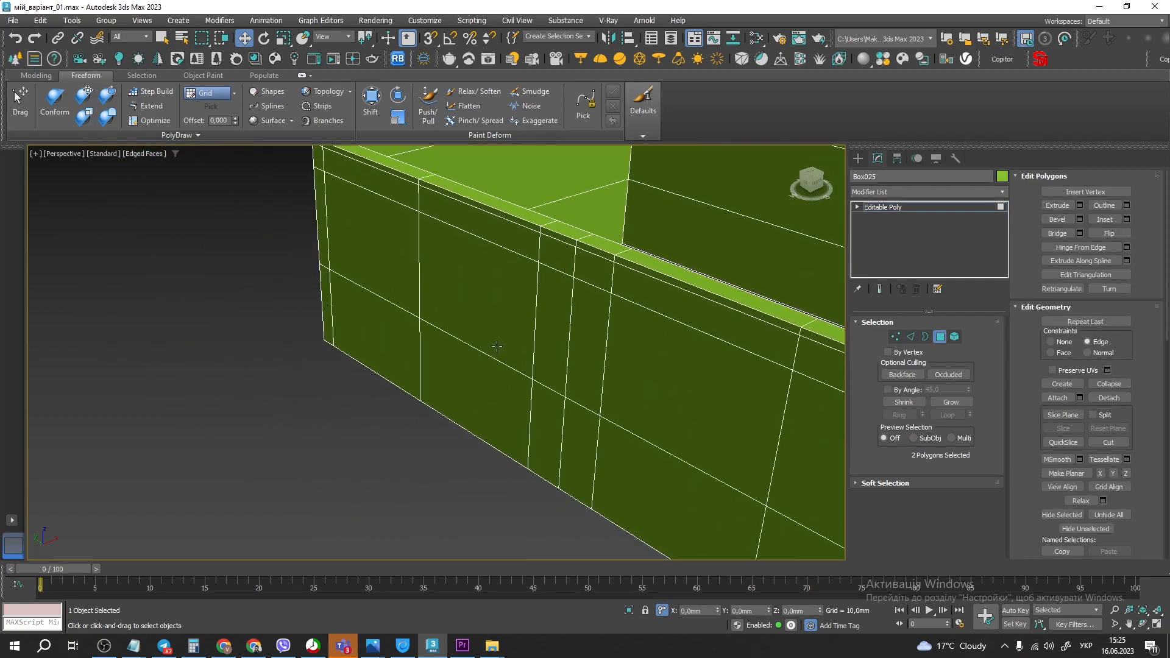
{"action": "left_click", "coordinate": [481, 307]}
{"action": "scroll", "coordinate": [699, 433], "scroll_direction": "down", "scroll_amount": 10}
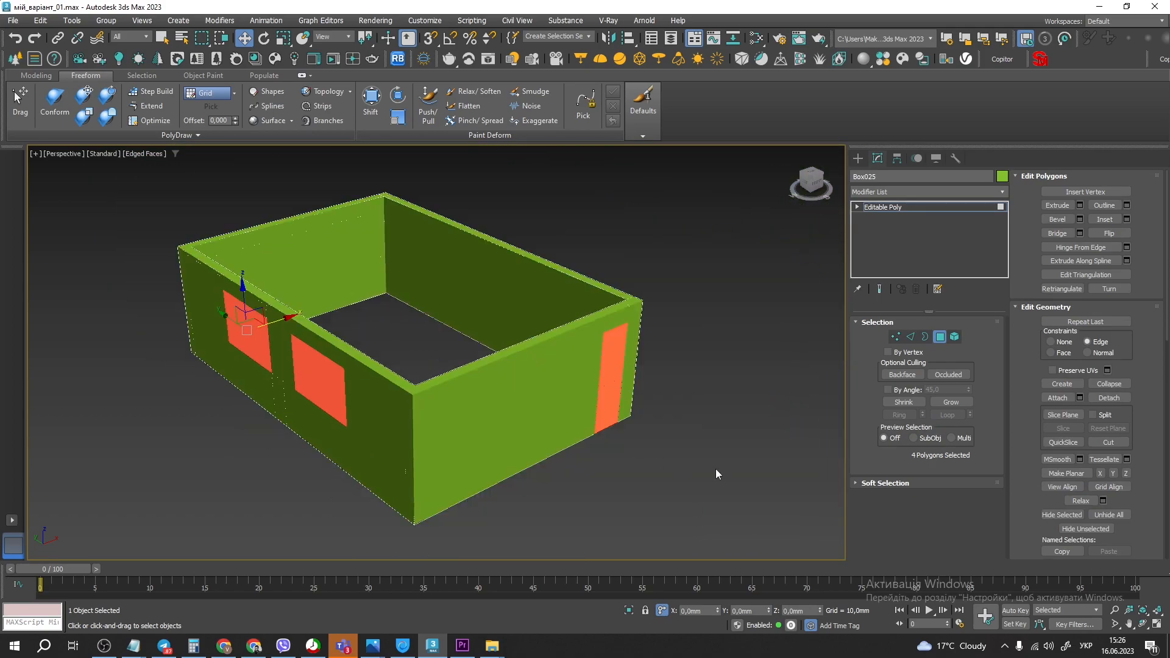
{"action": "left_click", "coordinate": [713, 469]}
Bridge the two outer door polygons with the two matching inner ones on the end wall to cut the doorway
{"action": "scroll", "coordinate": [622, 386], "scroll_direction": "up", "scroll_amount": 4}
{"action": "left_click", "coordinate": [615, 330]}
{"action": "left_click", "coordinate": [614, 414], "text": "ctrl"}
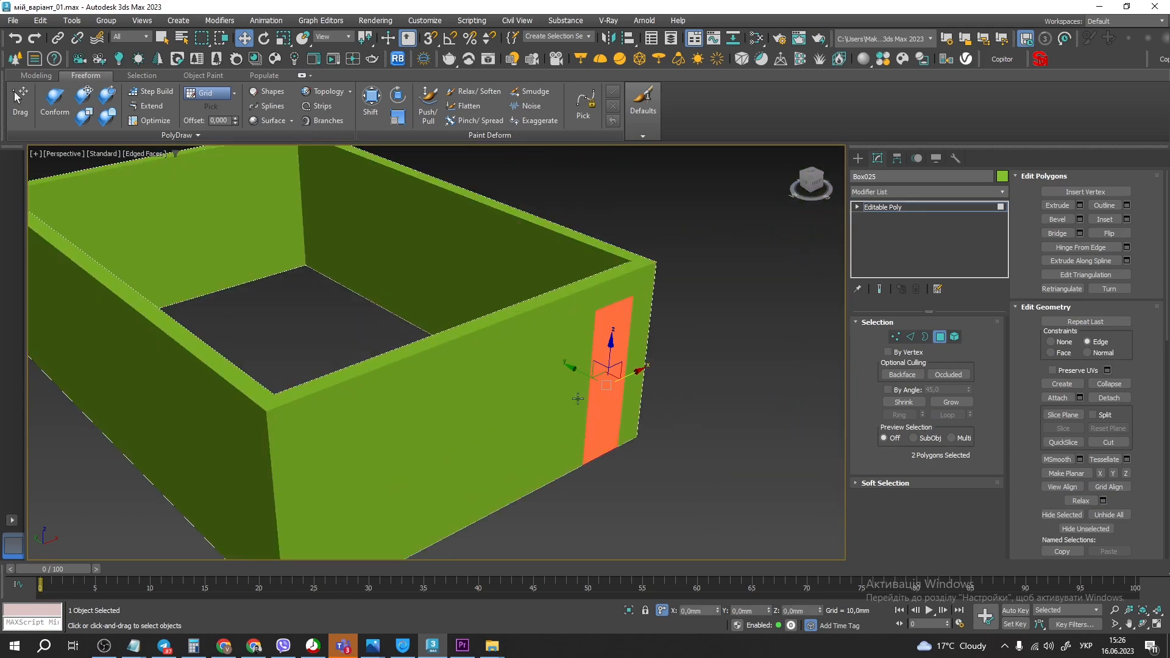
{"action": "scroll", "coordinate": [642, 385], "scroll_direction": "up", "scroll_amount": 3}
{"action": "middle_click_drag", "start_coordinate": [642, 385], "coordinate": [659, 386], "text": "alt"}
{"action": "left_click", "coordinate": [603, 352], "text": "ctrl"}
{"action": "left_click", "coordinate": [598, 427], "text": "ctrl"}
{"action": "middle_click_drag", "start_coordinate": [669, 465], "coordinate": [529, 451], "text": "alt"}
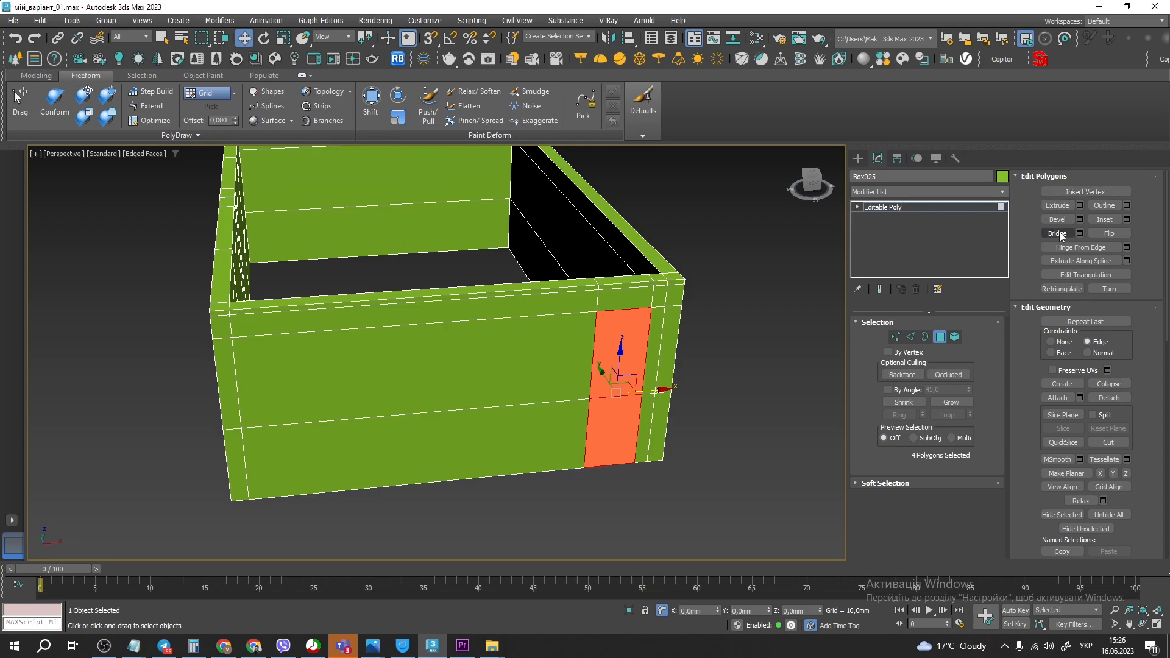
{"action": "middle_click_drag", "start_coordinate": [493, 383], "coordinate": [571, 304], "text": "alt"}
{"action": "scroll", "coordinate": [517, 319], "scroll_direction": "down", "scroll_amount": 3}
{"action": "middle_click_drag", "start_coordinate": [480, 348], "coordinate": [369, 351], "text": "alt"}
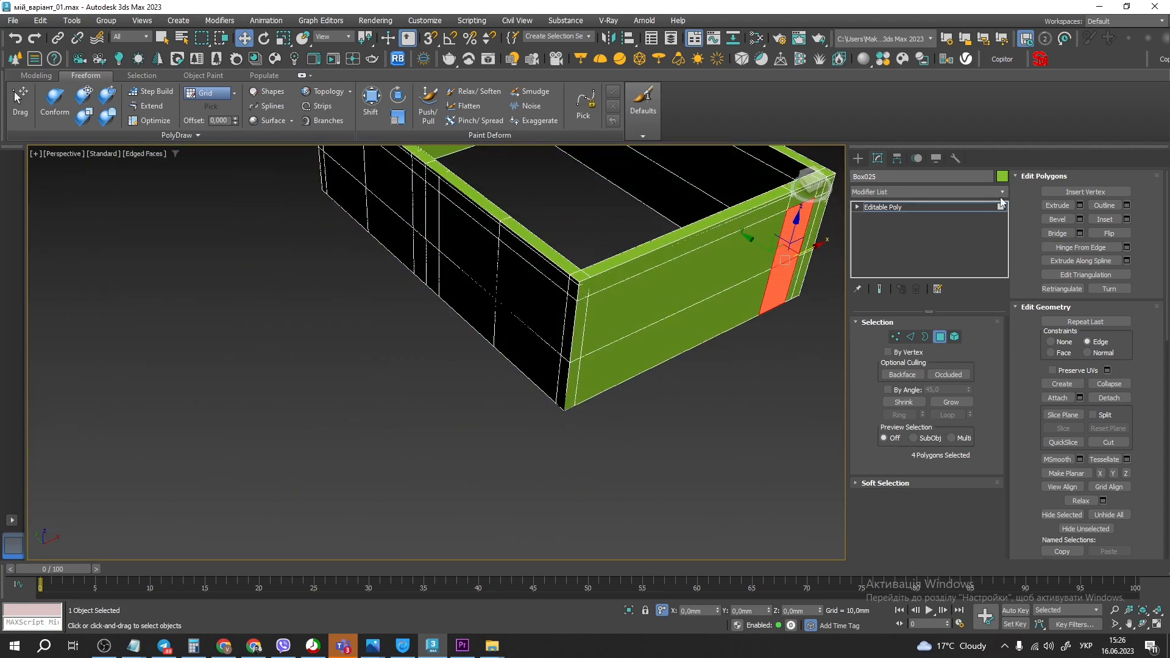
{"action": "left_click", "coordinate": [1063, 235]}
{"action": "middle_click_drag", "start_coordinate": [544, 317], "coordinate": [383, 351]}
{"action": "left_click", "coordinate": [507, 453]}
Bridge the two outer window polygons on the long wall with their matching inner ones to cut both window openings, and clear the selection
{"action": "middle_click_drag", "start_coordinate": [350, 250], "coordinate": [548, 248], "text": "alt"}
{"action": "left_click", "coordinate": [557, 251]}
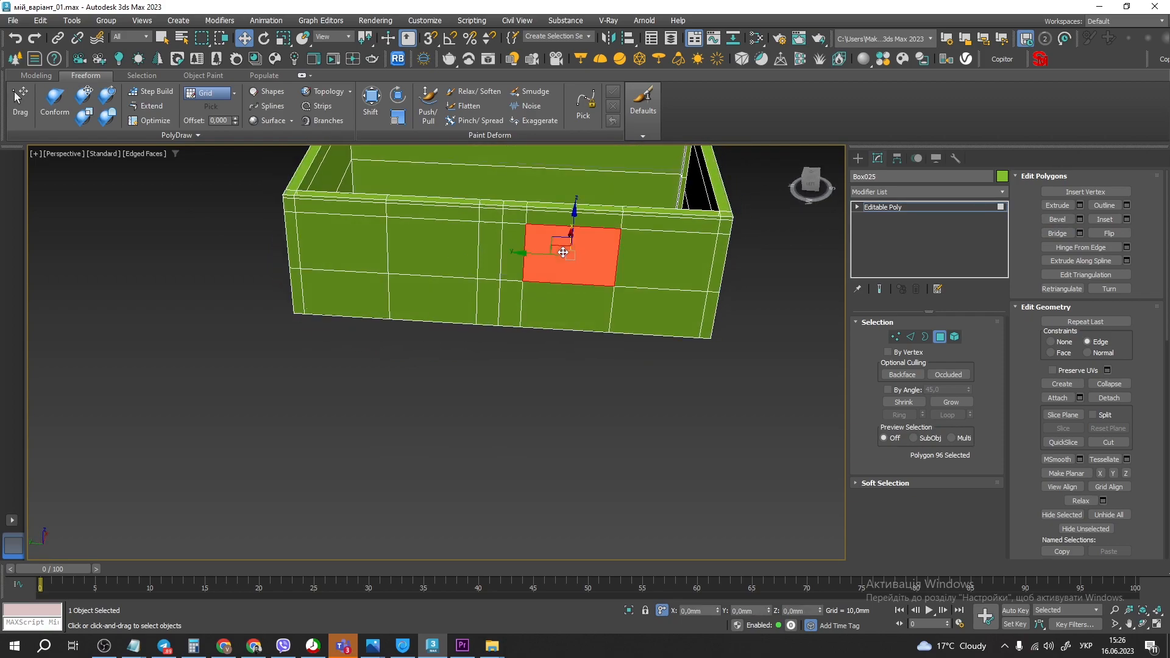
{"action": "left_click", "coordinate": [452, 274], "text": "ctrl"}
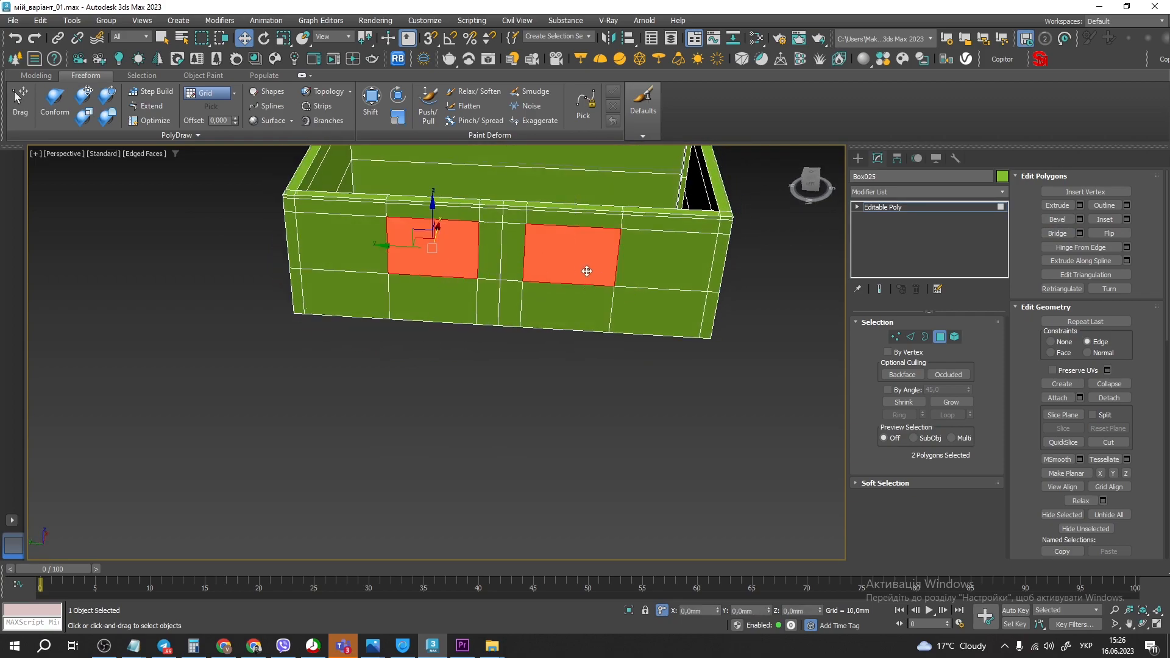
{"action": "scroll", "coordinate": [550, 252], "scroll_direction": "up", "scroll_amount": 3}
{"action": "middle_click_drag", "start_coordinate": [470, 240], "coordinate": [589, 239], "text": "alt"}
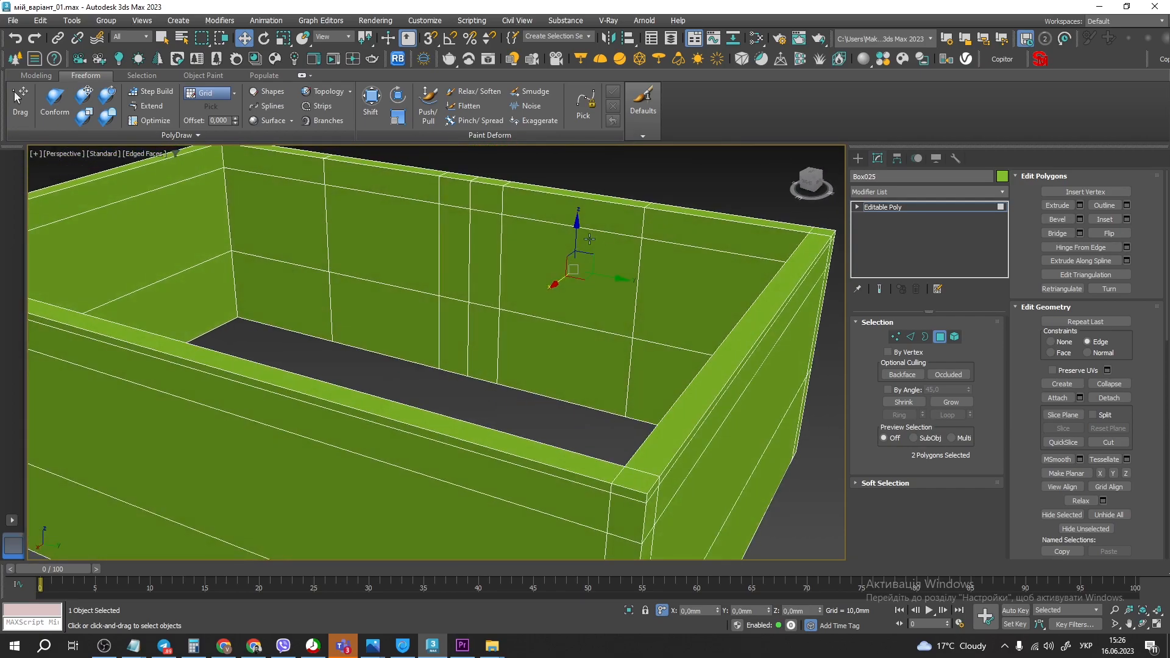
{"action": "left_click", "coordinate": [387, 247], "text": "ctrl"}
{"action": "left_click", "coordinate": [542, 264], "text": "ctrl"}
{"action": "middle_click_drag", "start_coordinate": [543, 264], "coordinate": [418, 287], "text": "alt"}
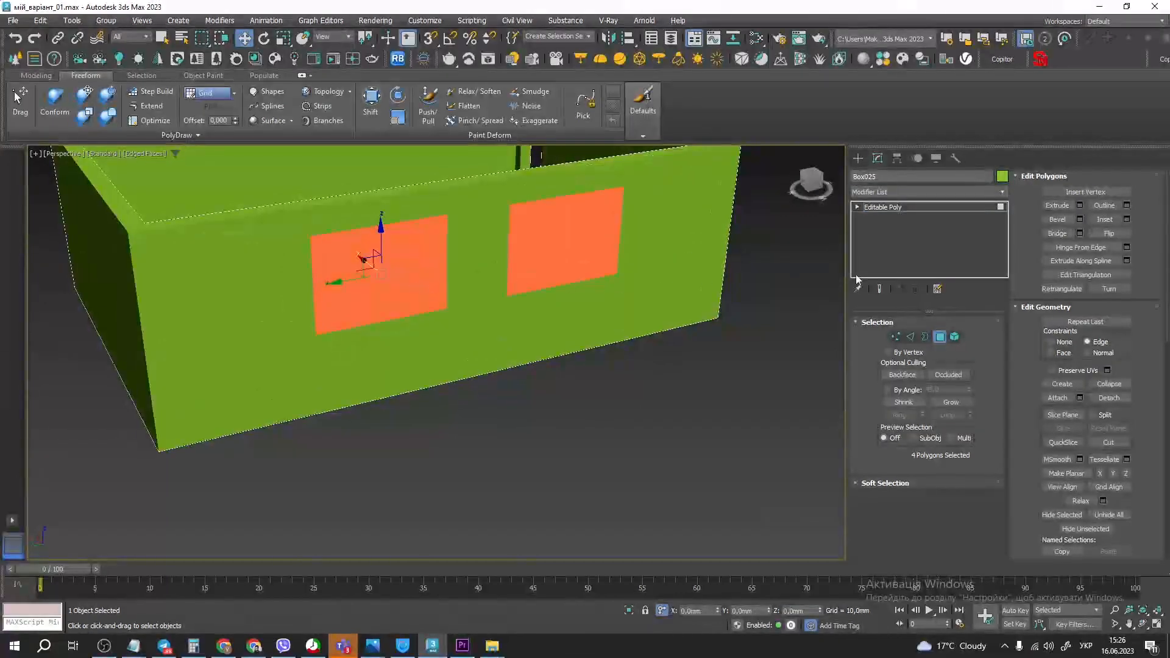
{"action": "left_click", "coordinate": [1058, 233]}
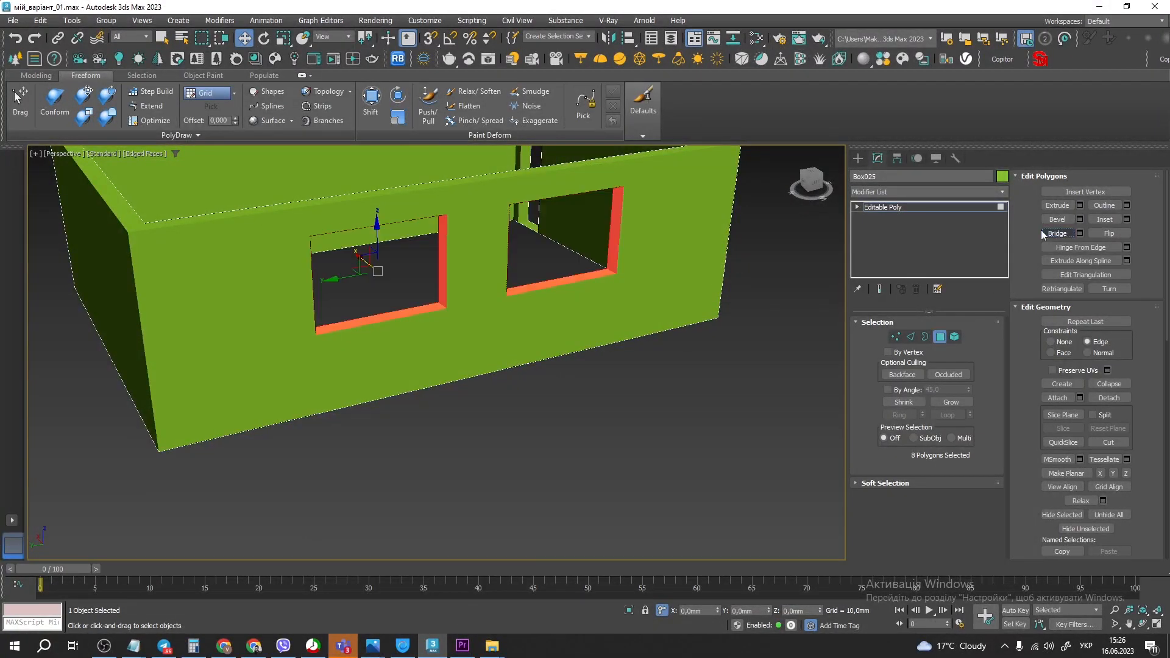
{"action": "left_click", "coordinate": [678, 410]}
{"action": "key", "text": "F4"}
{"action": "key", "text": "F4"}
{"action": "middle_click_drag", "start_coordinate": [695, 363], "coordinate": [469, 381], "text": "alt"}
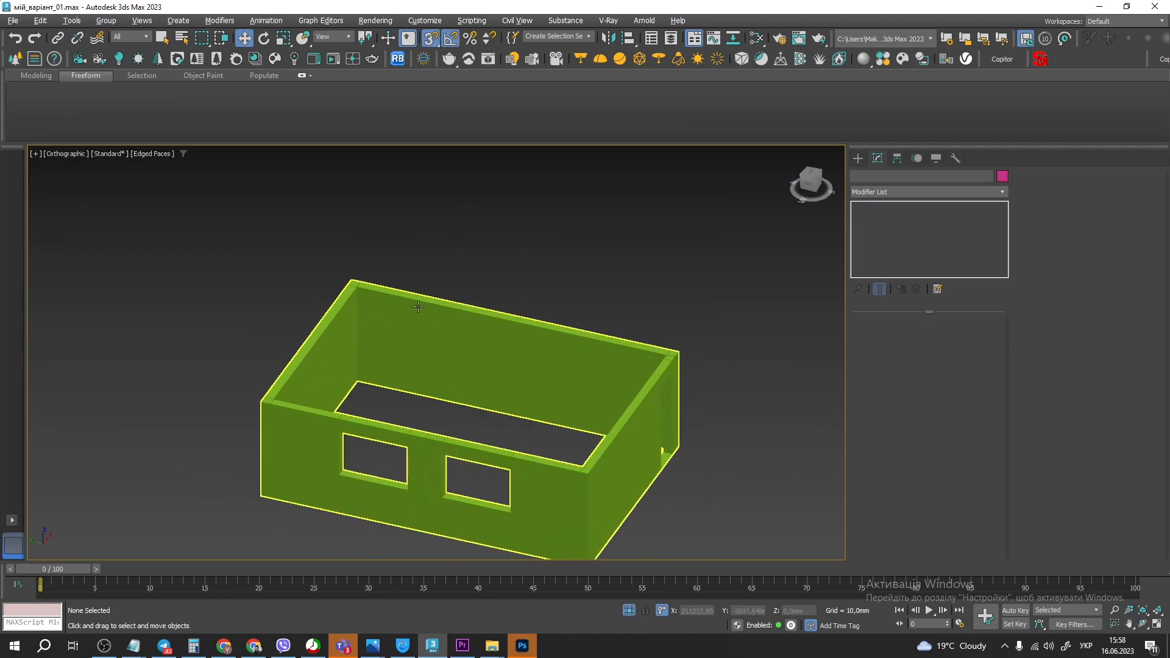
Turn off angle snap and draw a 9500 by 6500 mm rectangle spline between opposite outer top corners of the walls using vertex snap
{"action": "middle_click_drag", "start_coordinate": [418, 307], "coordinate": [417, 311]}
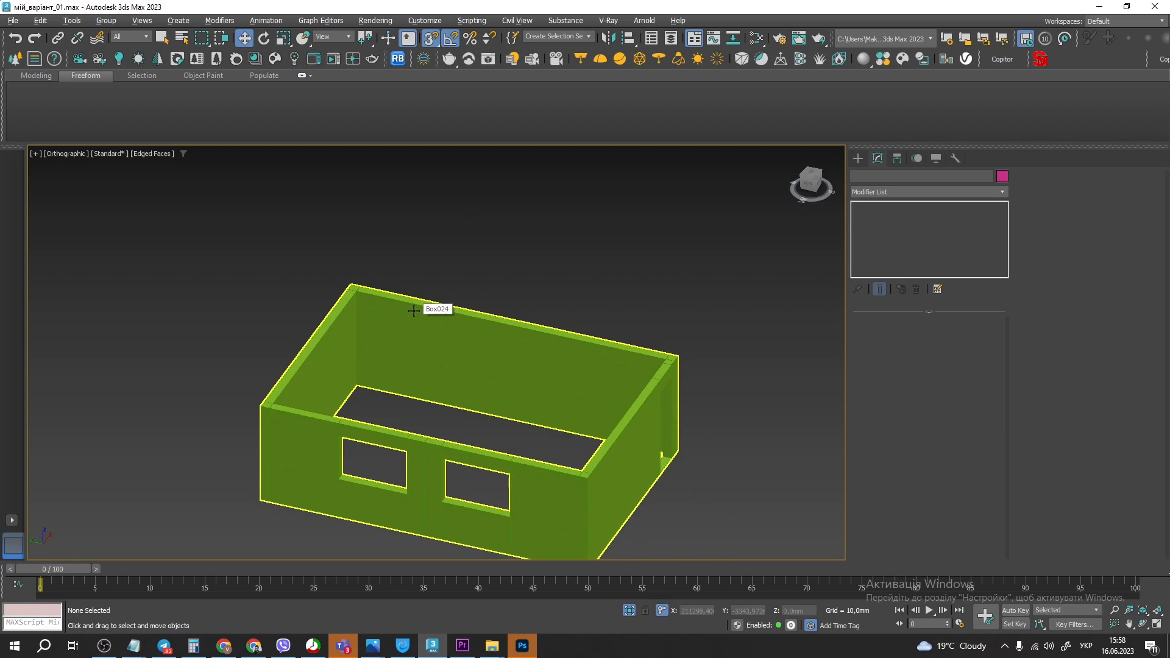
{"action": "left_click", "coordinate": [858, 158]}
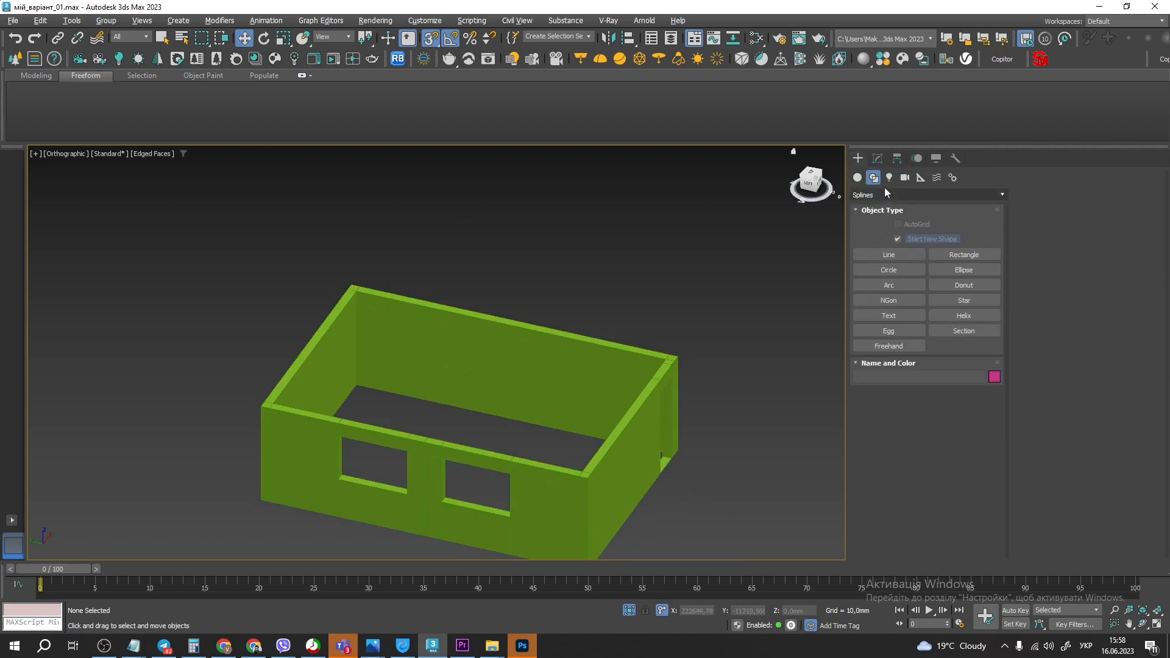
{"action": "left_click", "coordinate": [963, 255]}
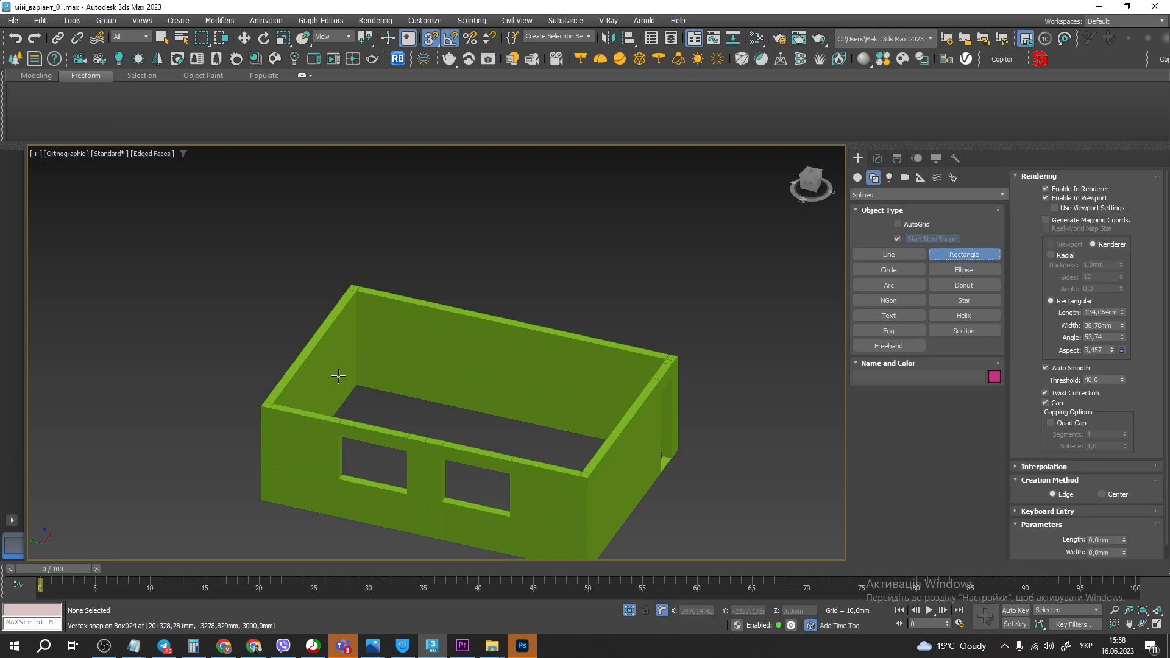
{"action": "right_click", "coordinate": [431, 41]}
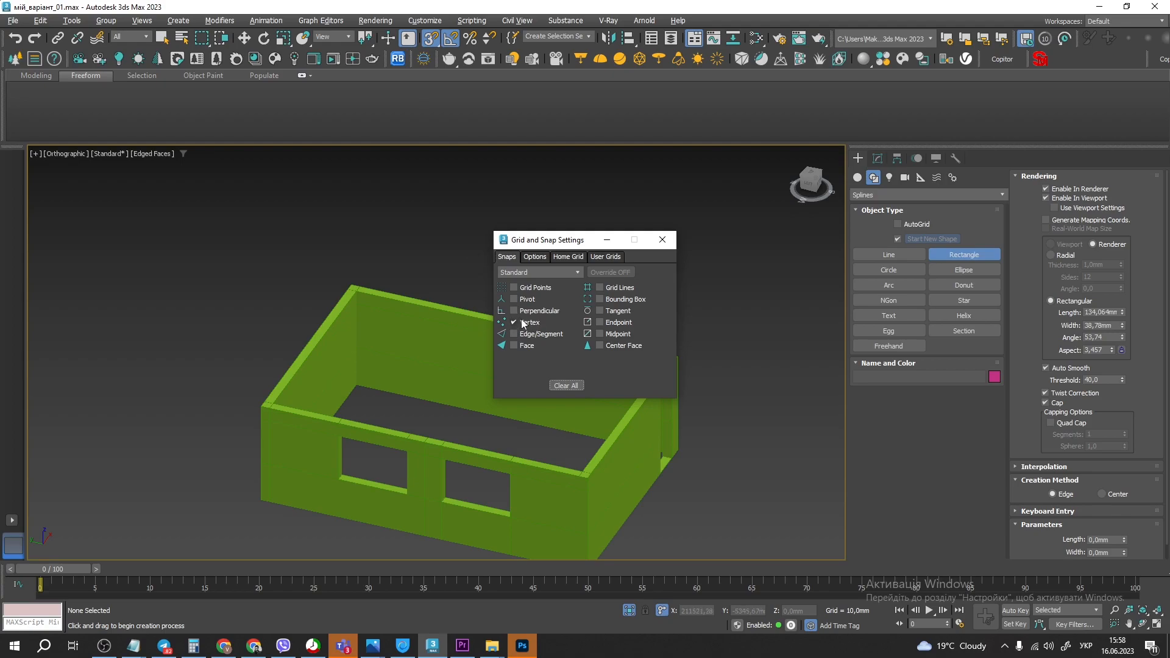
{"action": "left_click", "coordinate": [663, 240]}
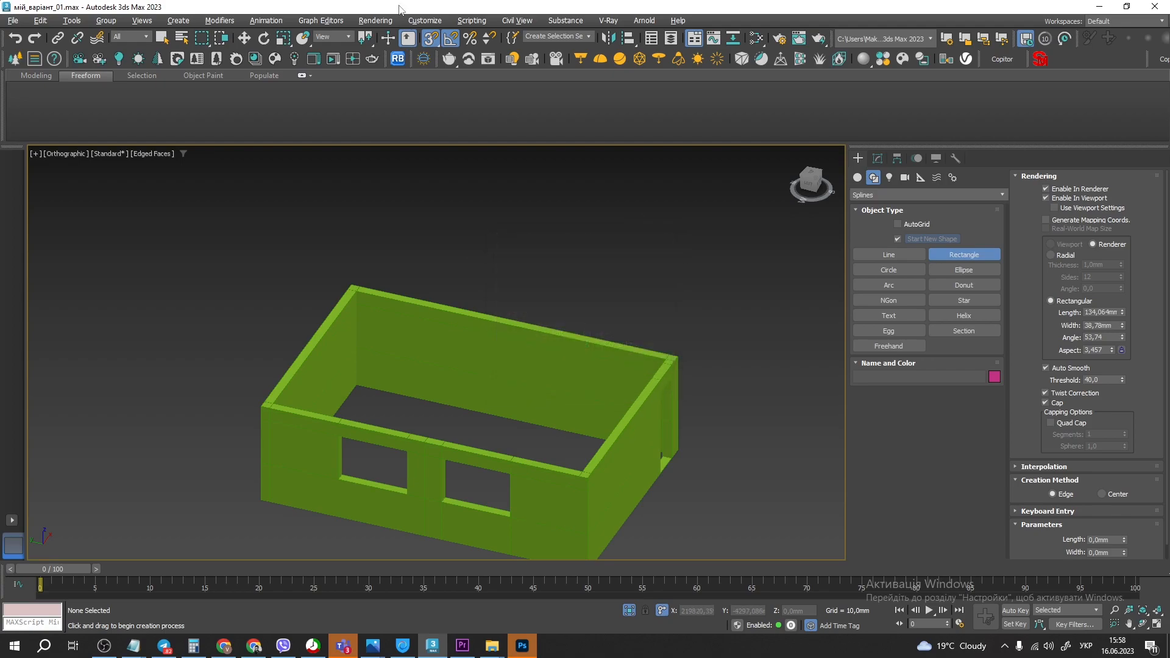
{"action": "left_click", "coordinate": [449, 42]}
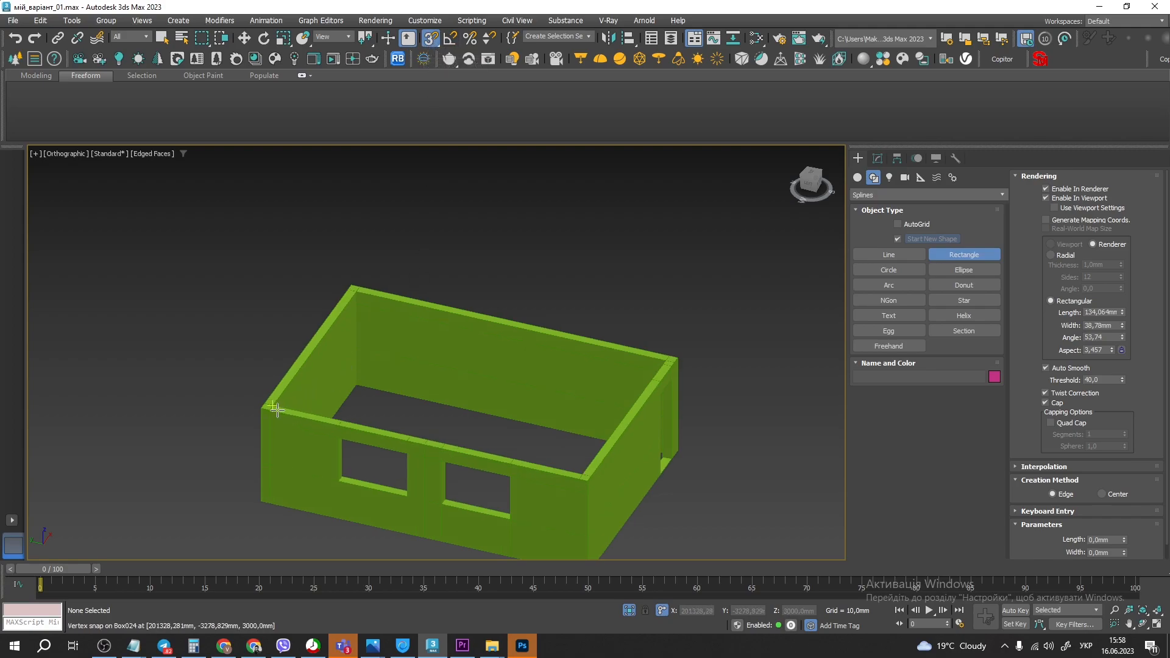
{"action": "left_click_drag", "start_coordinate": [262, 408], "coordinate": [687, 356]}
{"action": "scroll", "coordinate": [637, 391], "scroll_direction": "up", "scroll_amount": 3}
{"action": "middle_click_drag", "start_coordinate": [614, 393], "coordinate": [615, 435], "text": "alt"}
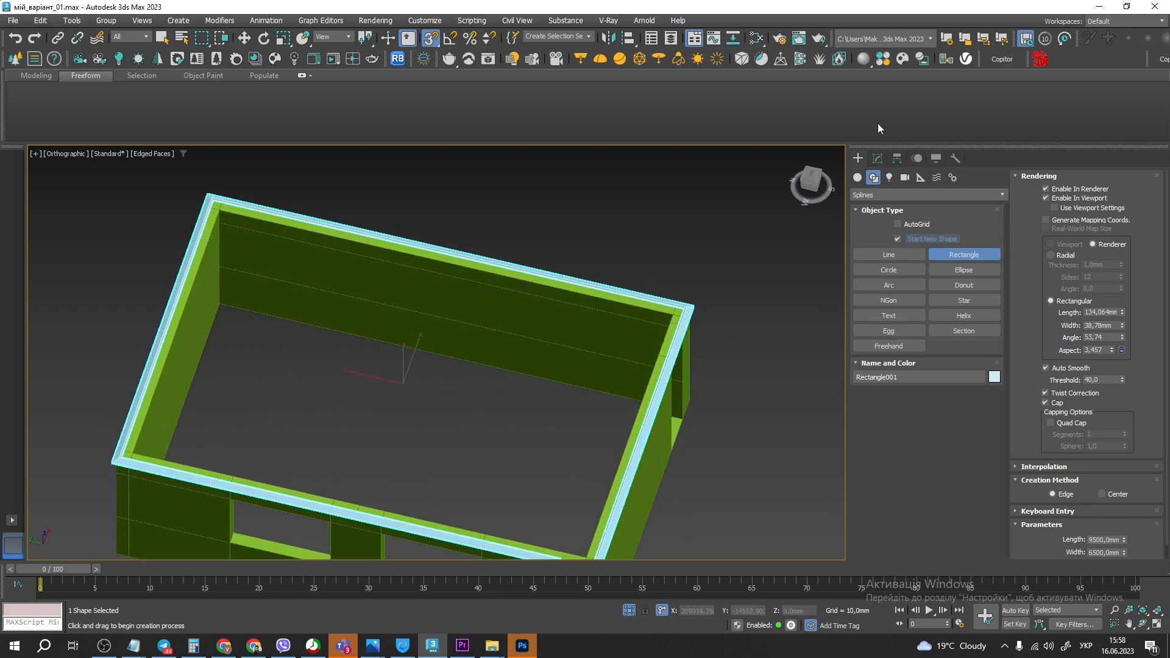
Disable the rectangle spline's thickness in both the renderer and the viewport
{"action": "left_click", "coordinate": [879, 164]}
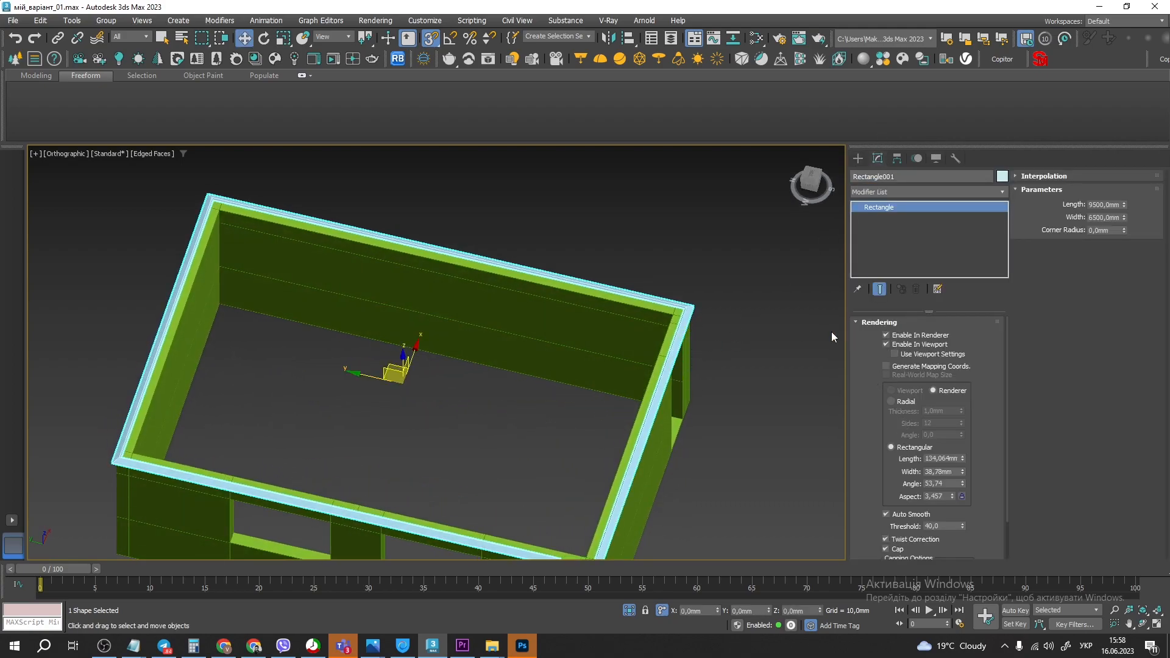
{"action": "left_click", "coordinate": [887, 344]}
{"action": "scroll", "coordinate": [731, 343], "scroll_direction": "up", "scroll_amount": 5}
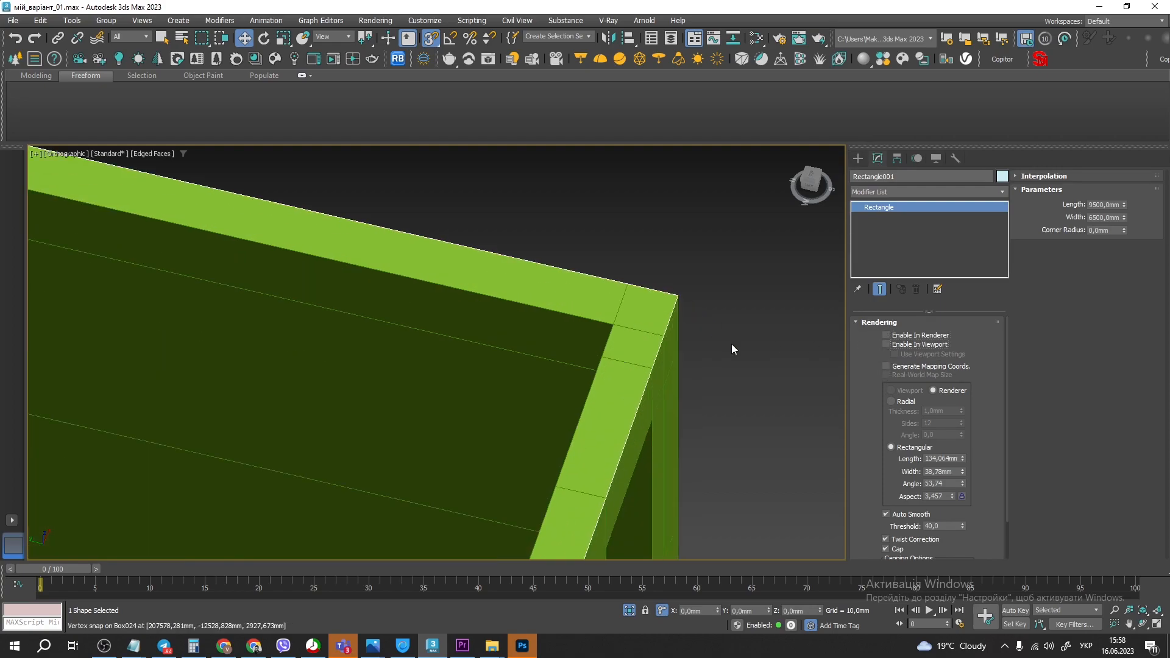
{"action": "scroll", "coordinate": [636, 251], "scroll_direction": "down", "scroll_amount": 8}
{"action": "middle_click_drag", "start_coordinate": [428, 304], "coordinate": [572, 371], "text": "alt"}
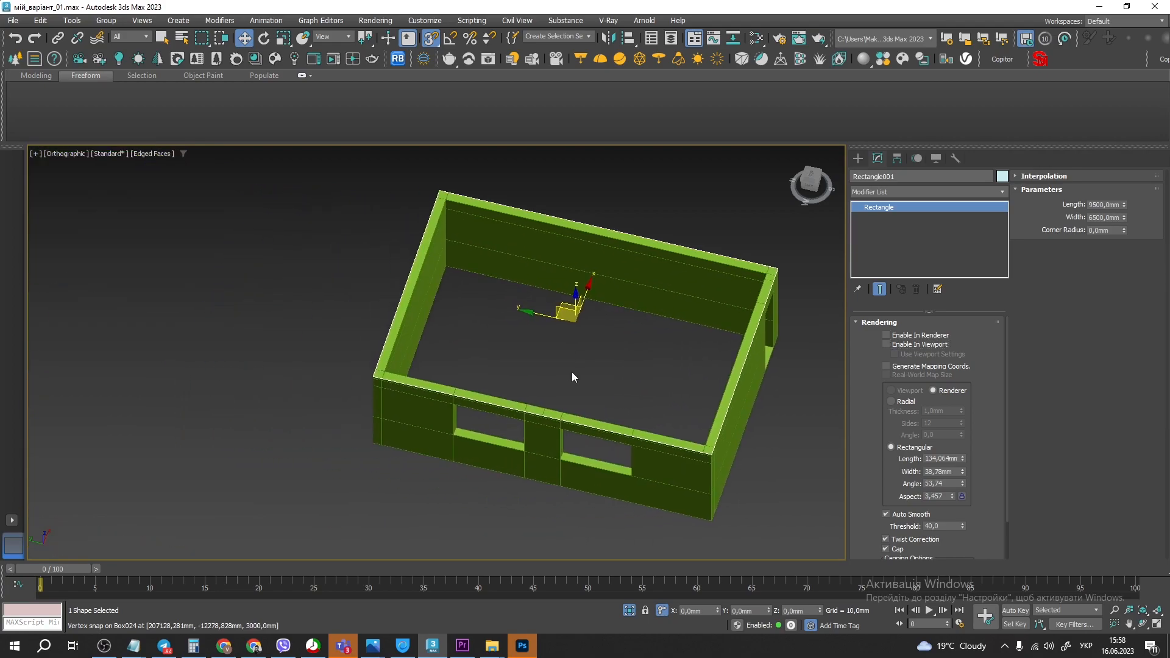
{"action": "scroll", "coordinate": [414, 271], "scroll_direction": "up", "scroll_amount": 3}
{"action": "middle_click_drag", "start_coordinate": [548, 323], "coordinate": [323, 283]}
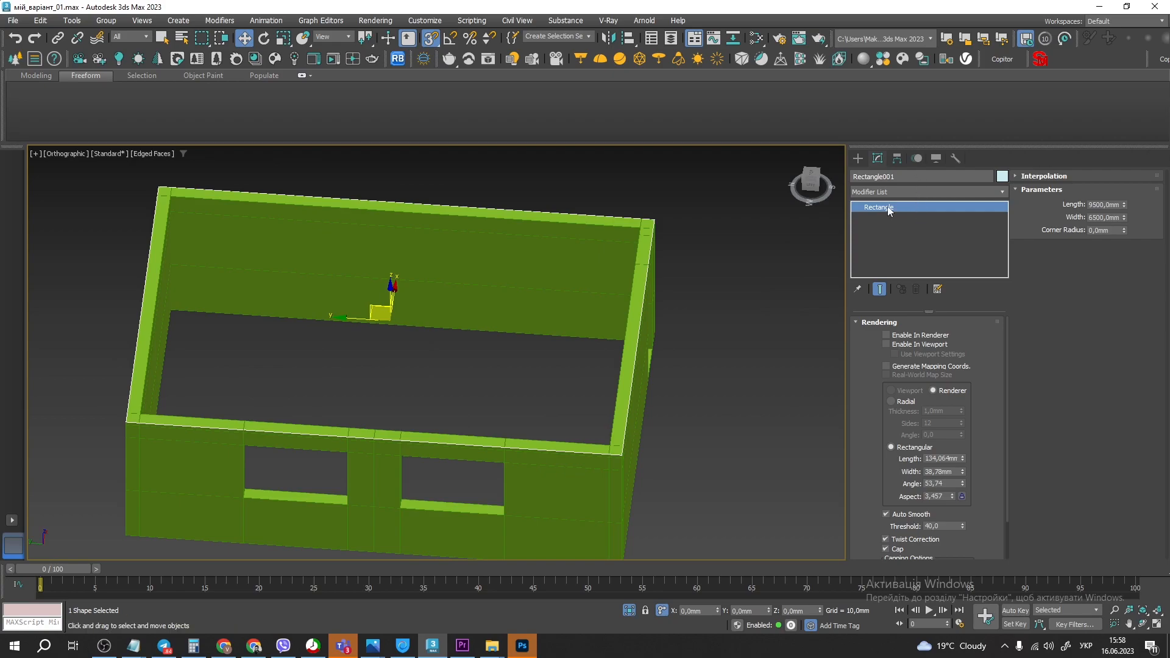
Apply an Extrude modifier with an amount of 100 mm to the rectangle to form the ceiling slab, and deselect it
{"action": "left_click", "coordinate": [913, 192]}
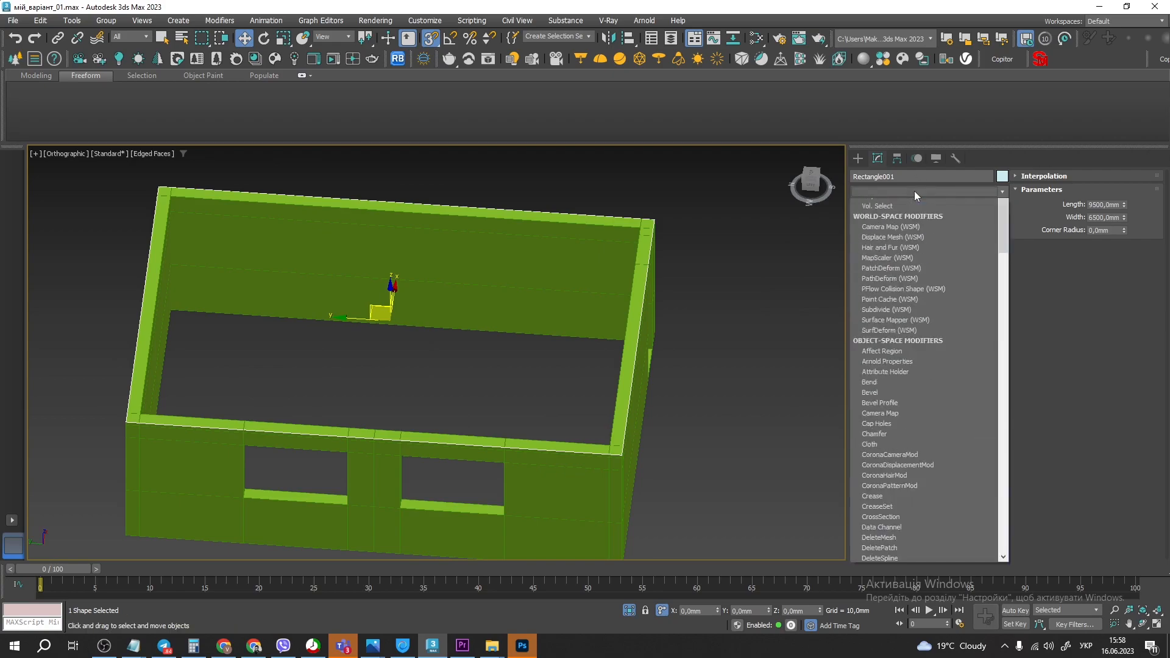
{"action": "scroll", "coordinate": [924, 391], "scroll_direction": "down", "scroll_amount": 7}
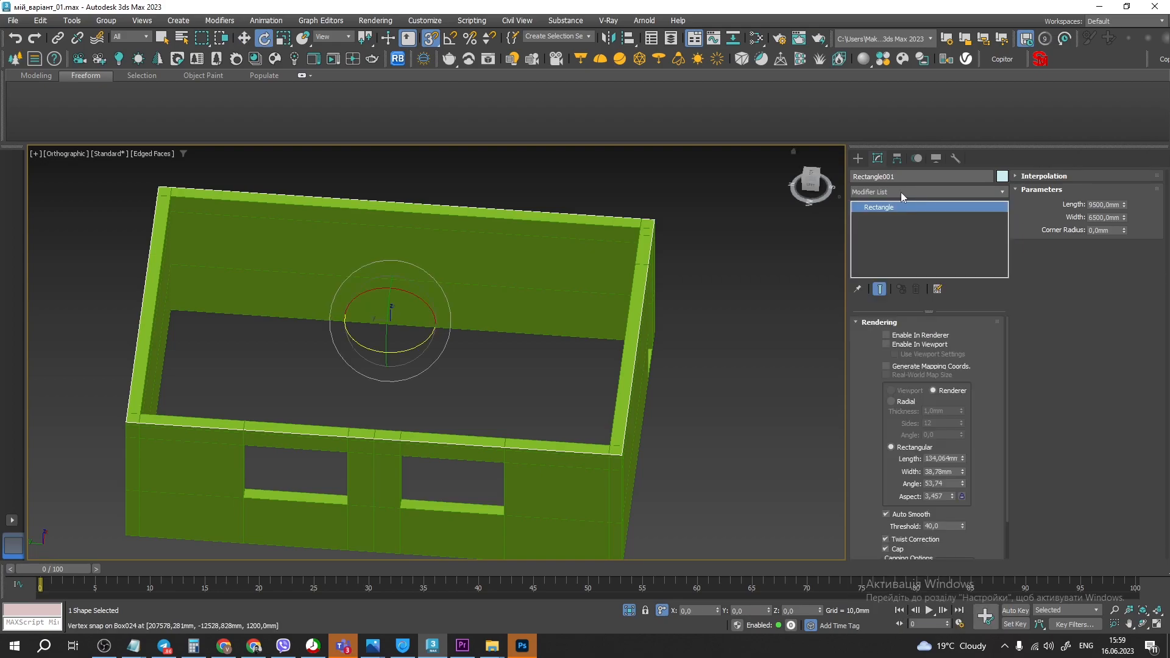
{"action": "left_click", "coordinate": [901, 192]}
{"action": "type", "text": "ex"}
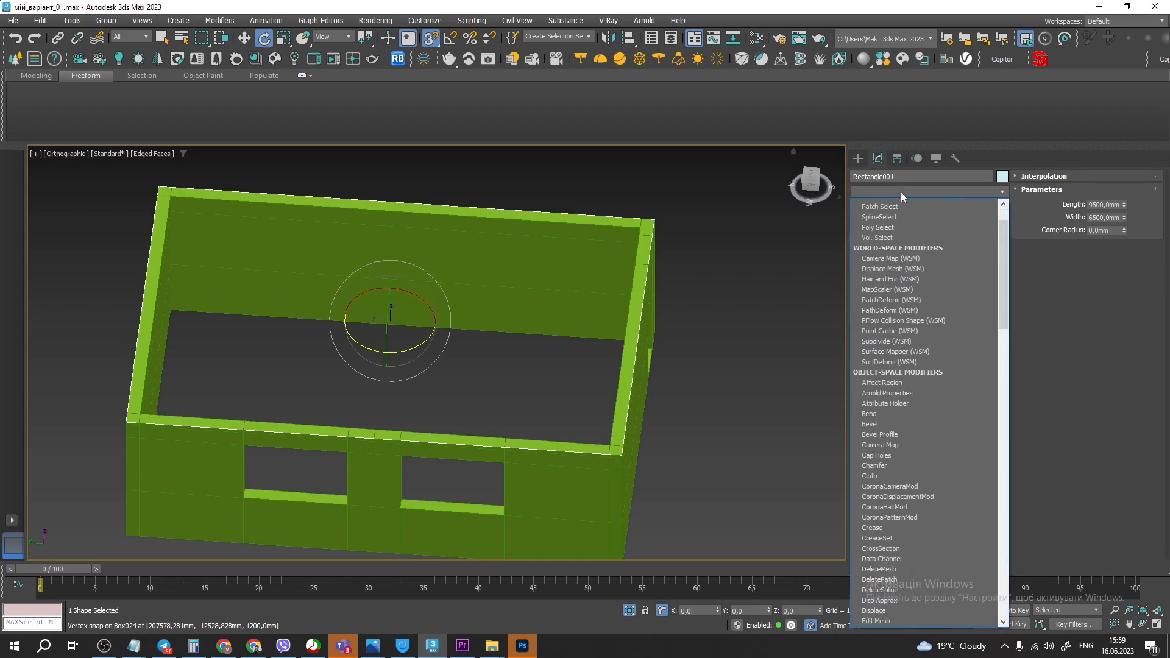
{"action": "left_click", "coordinate": [885, 204]}
{"action": "middle_click_drag", "start_coordinate": [683, 261], "coordinate": [802, 298]}
{"action": "double_click", "coordinate": [953, 339]}
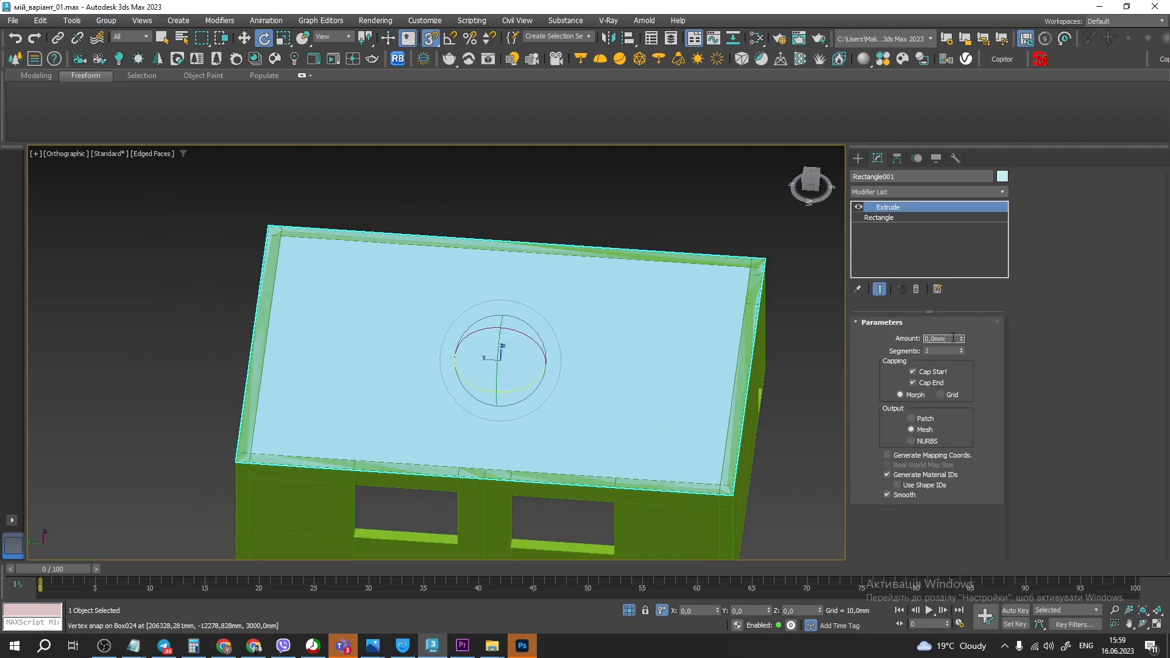
{"action": "type", "text": "100"}
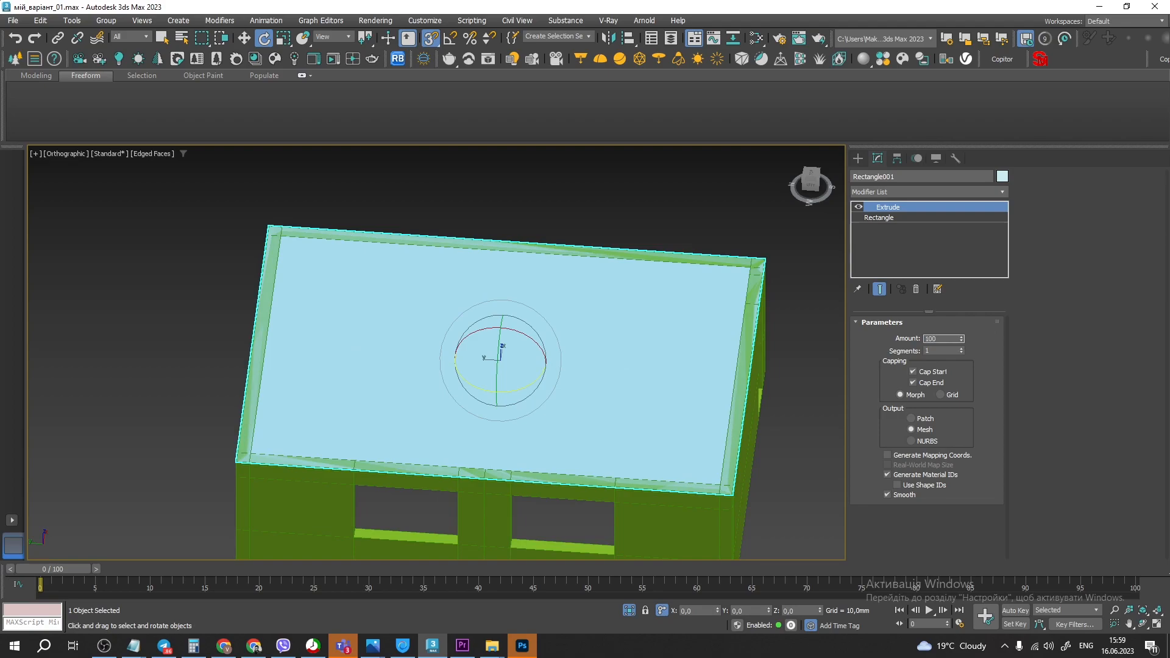
{"action": "key", "text": "Return"}
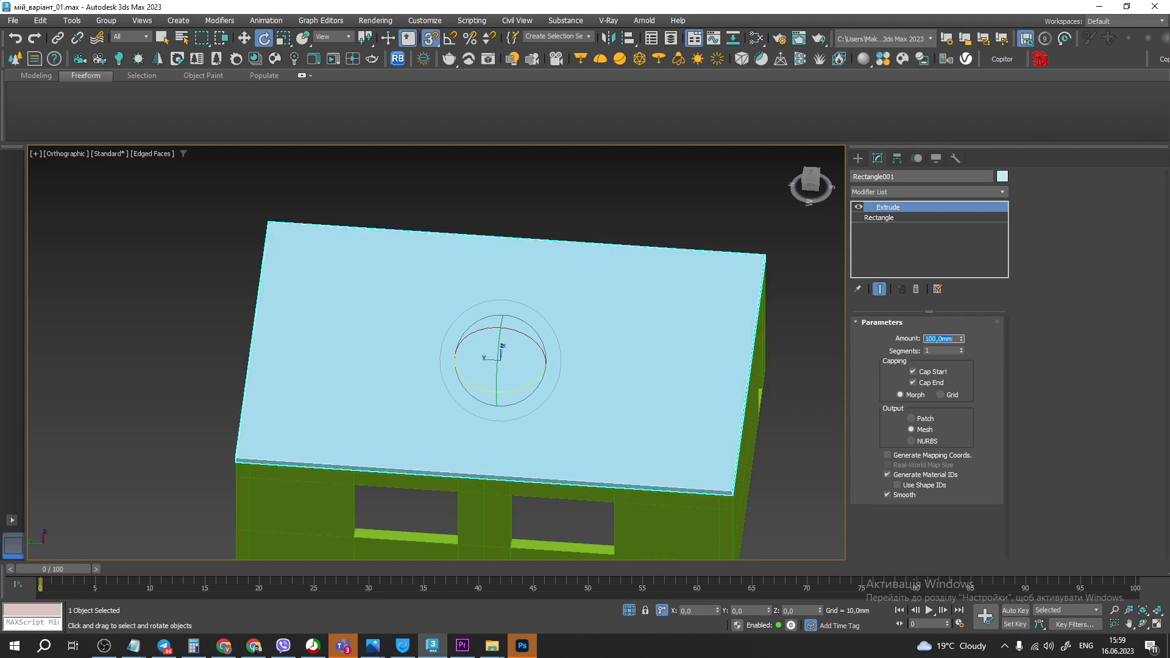
{"action": "left_click", "coordinate": [807, 250]}
Switch to the perspective view and clone the ceiling slab straight down as one independent copy for the floor, with snapping off
{"action": "key", "text": "p"}
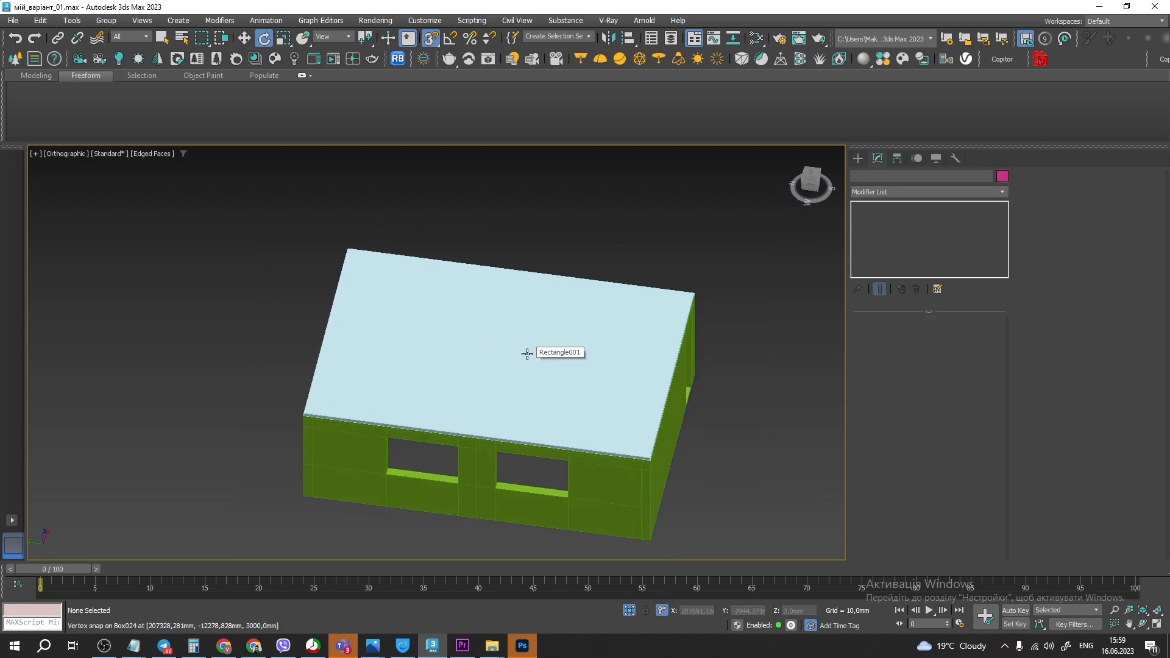
{"action": "scroll", "coordinate": [412, 355], "scroll_direction": "down", "scroll_amount": 3}
{"action": "middle_click_drag", "start_coordinate": [416, 359], "coordinate": [376, 319], "text": "alt"}
{"action": "scroll", "coordinate": [458, 373], "scroll_direction": "up", "scroll_amount": 3}
{"action": "left_click", "coordinate": [496, 345]}
{"action": "key", "text": "s"}
{"action": "middle_click_drag", "start_coordinate": [517, 376], "coordinate": [528, 349]}
{"action": "key", "text": "w"}
{"action": "left_click_drag", "start_coordinate": [513, 277], "coordinate": [517, 431], "text": "shift"}
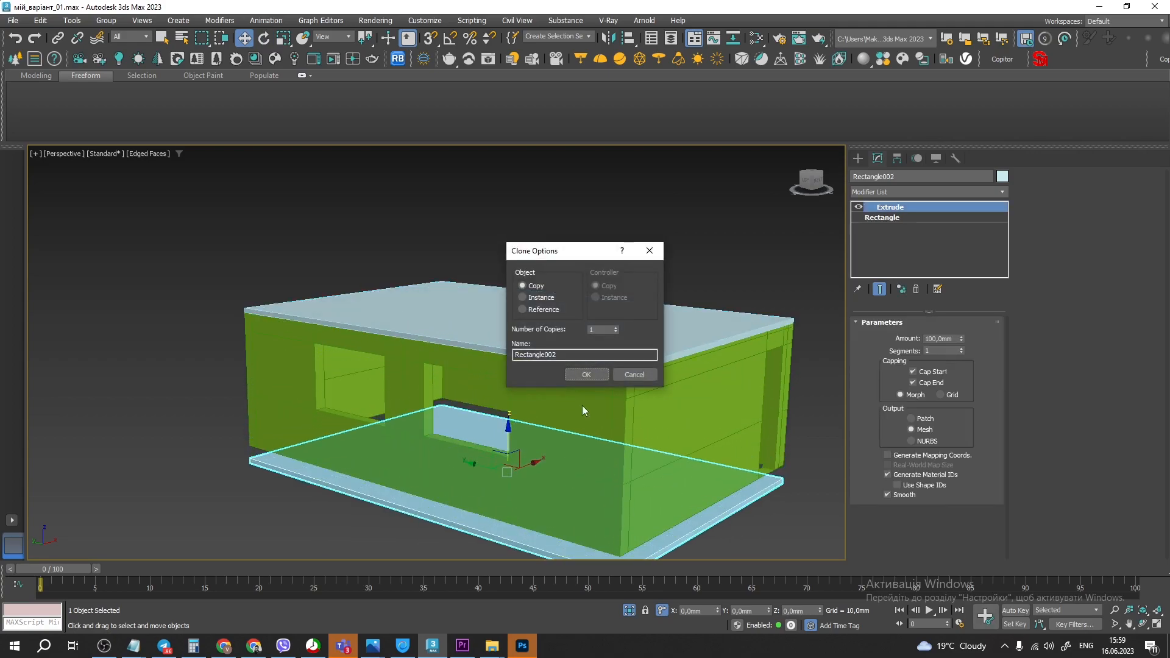
{"action": "left_click", "coordinate": [586, 374]}
Turn snapping on and move the floor slab by its lower corner onto the bottom corner of the walls
{"action": "scroll", "coordinate": [585, 381], "scroll_direction": "up", "scroll_amount": 6}
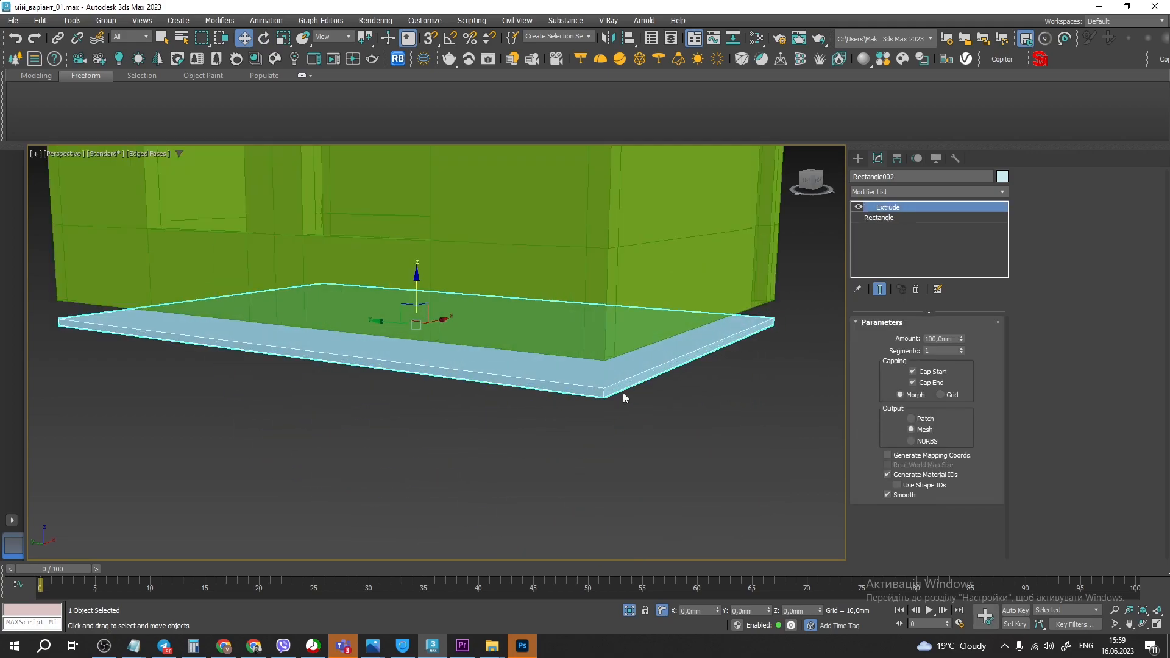
{"action": "key", "text": "s"}
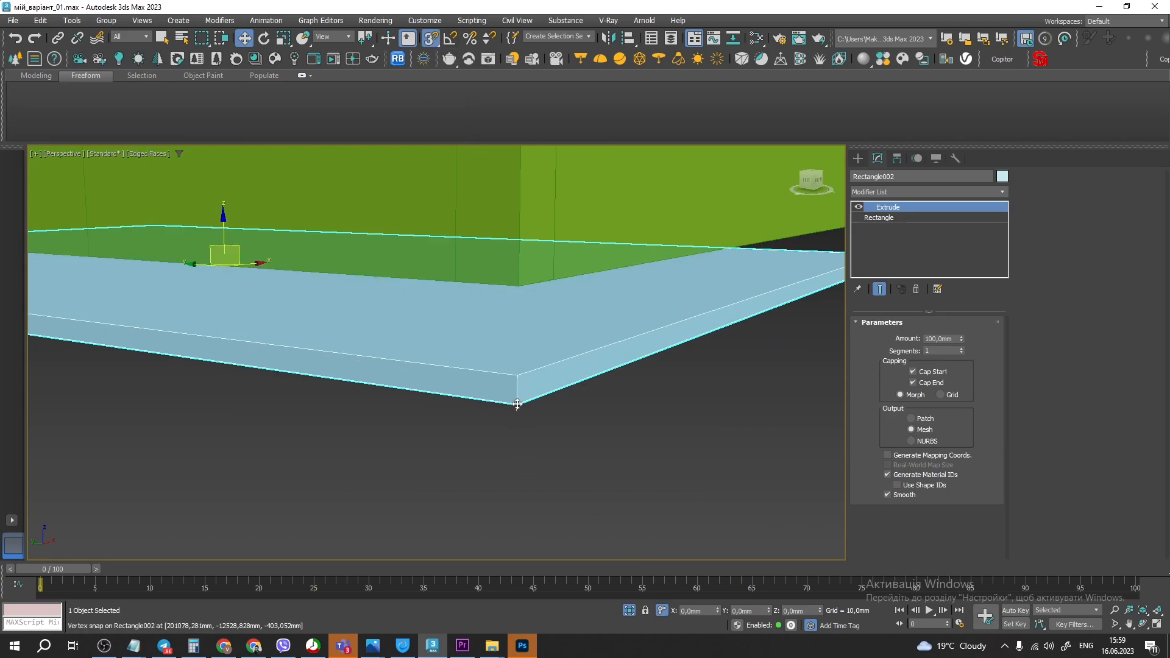
{"action": "left_click_drag", "start_coordinate": [518, 404], "coordinate": [508, 298]}
{"action": "scroll", "coordinate": [508, 300], "scroll_direction": "down", "scroll_amount": 5}
{"action": "middle_click_drag", "start_coordinate": [509, 300], "coordinate": [444, 274], "text": "alt"}
{"action": "scroll", "coordinate": [541, 374], "scroll_direction": "up", "scroll_amount": 6}
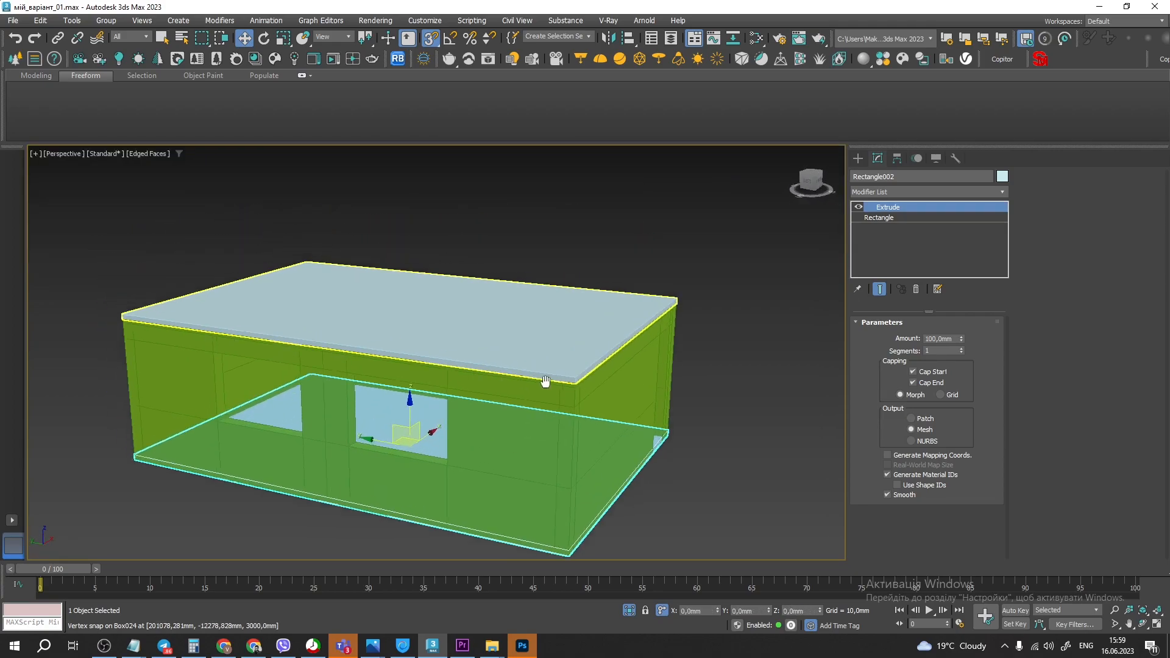
{"action": "middle_click_drag", "start_coordinate": [517, 393], "coordinate": [904, 395], "text": "alt"}
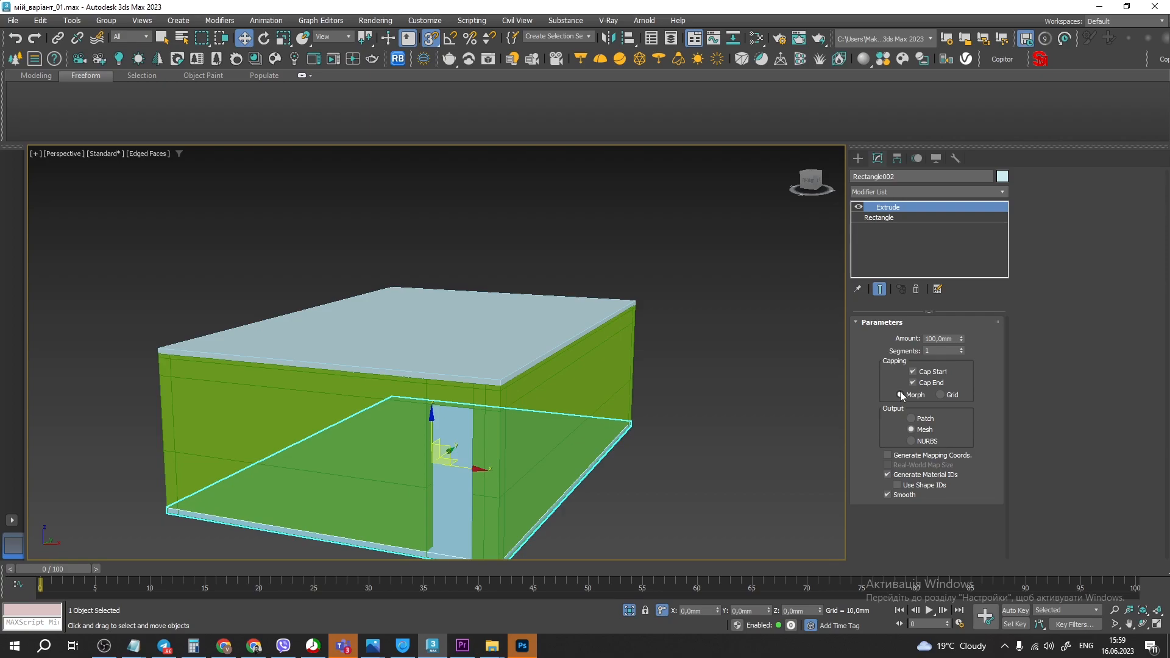